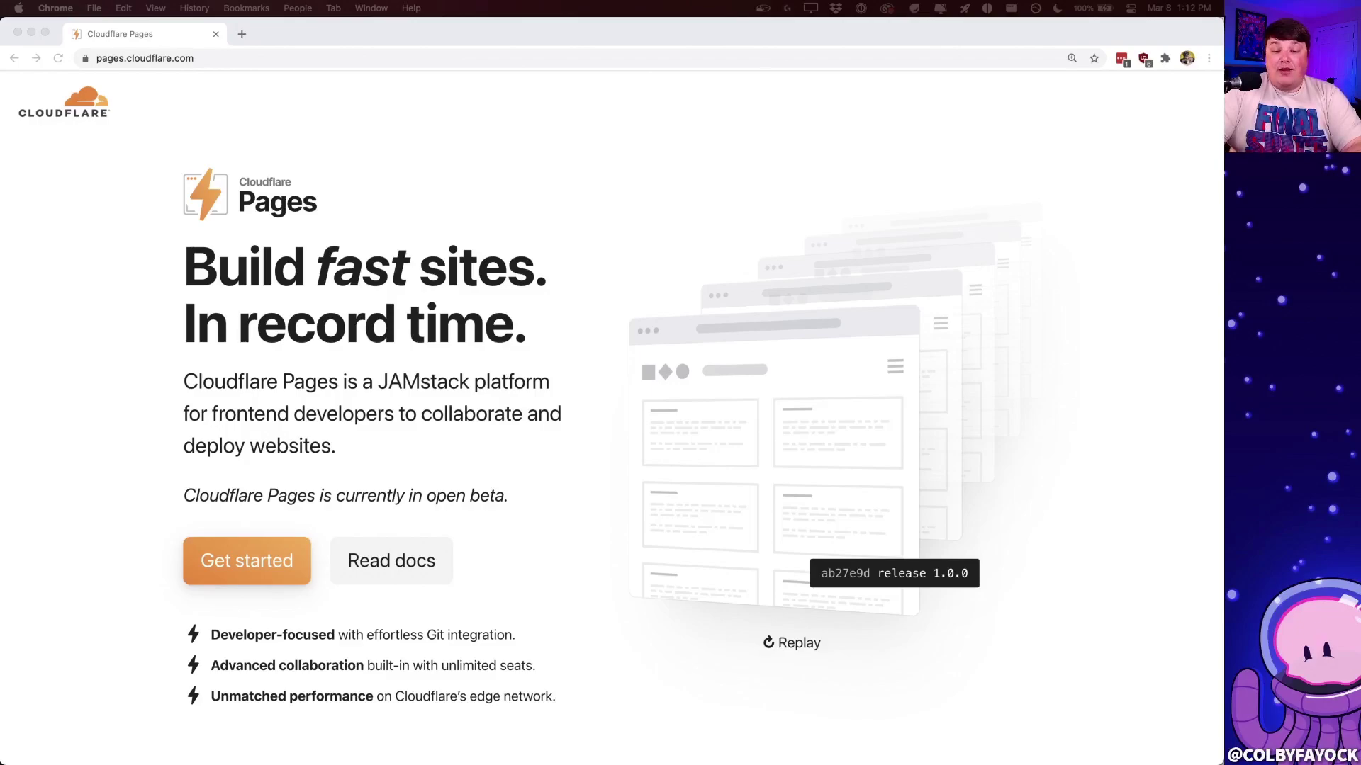
# - Scroll through the Cloudflare Pages introduction on pages.cloudflare.com
pyautogui.scroll(-10, 612, 418)
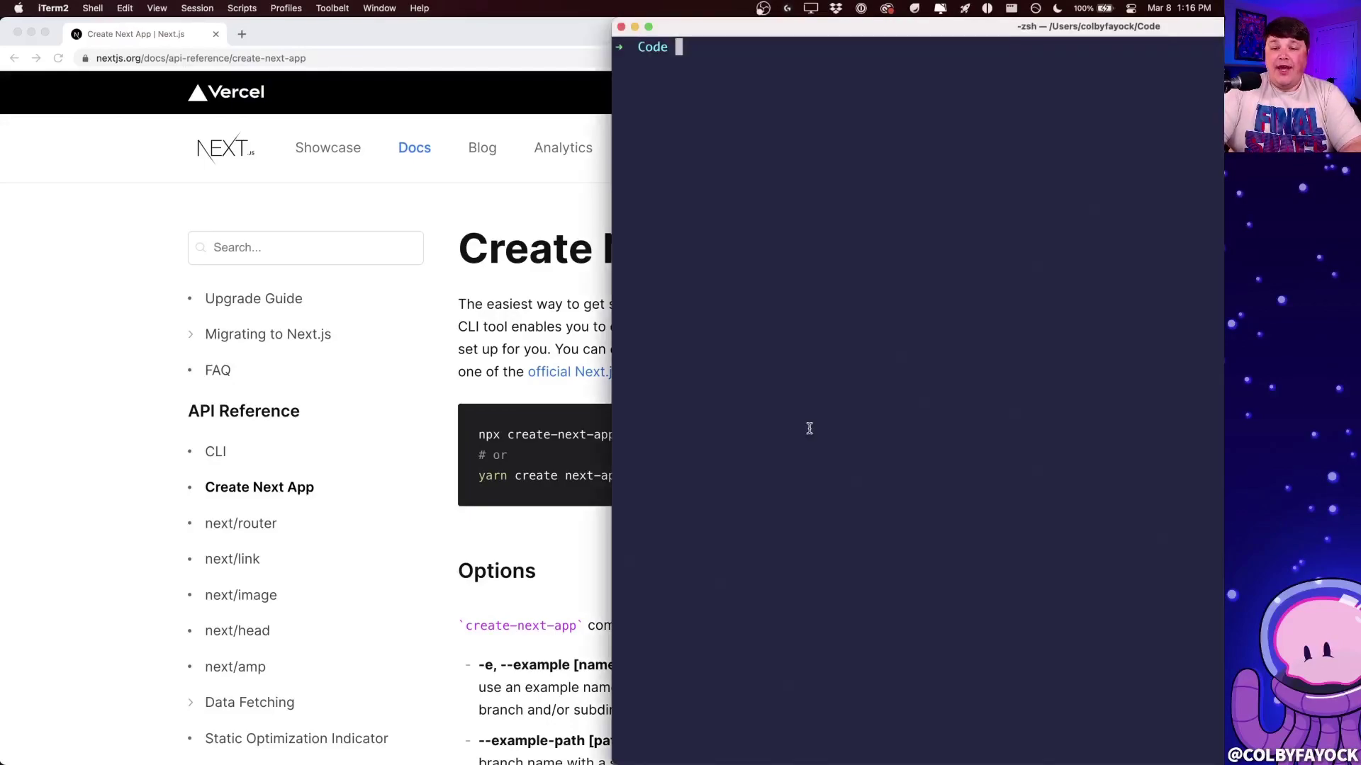
# - Create the my-cloudflare-page Next.js app with yarn create next-app and enter its folder
pyautogui.write('yarn create next-app my-c')
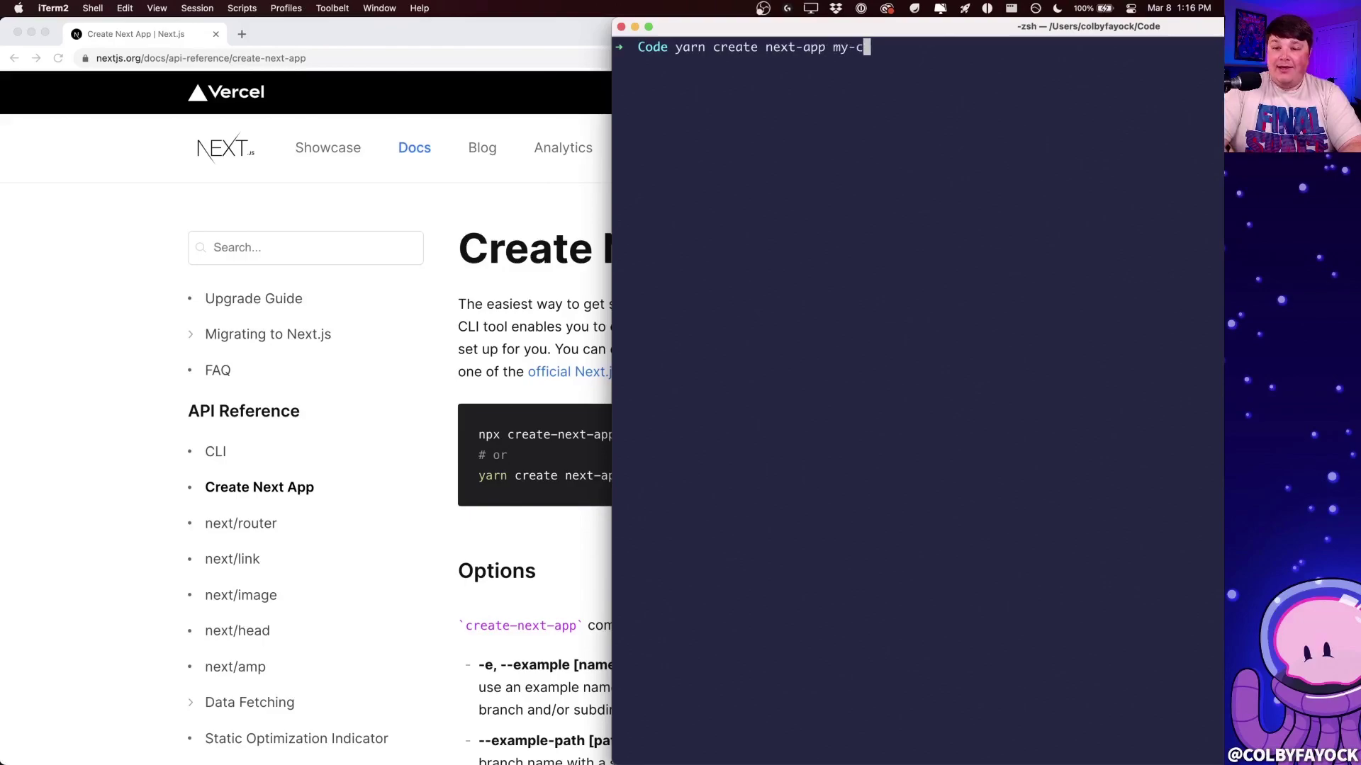
pyautogui.write('loudflare-page')
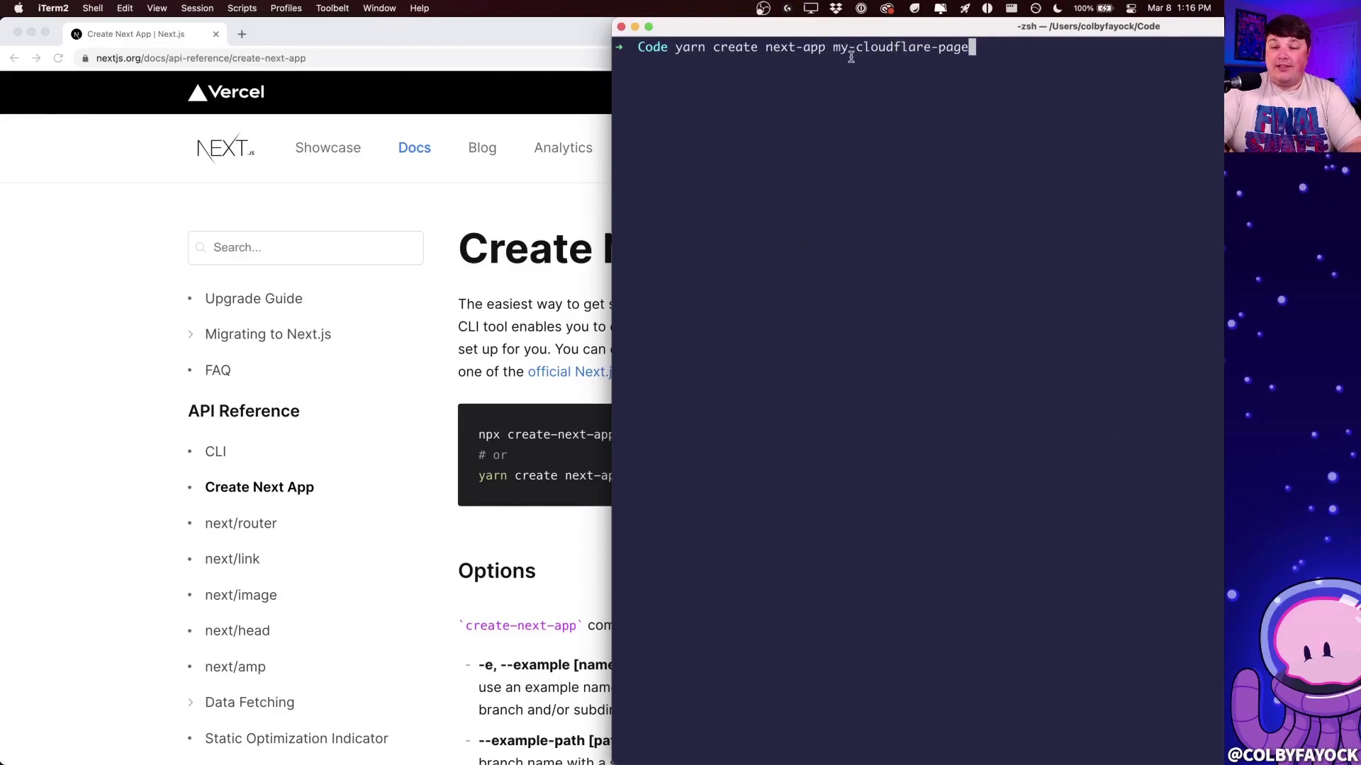
pyautogui.press('Return')
pyautogui.write('cd my-')
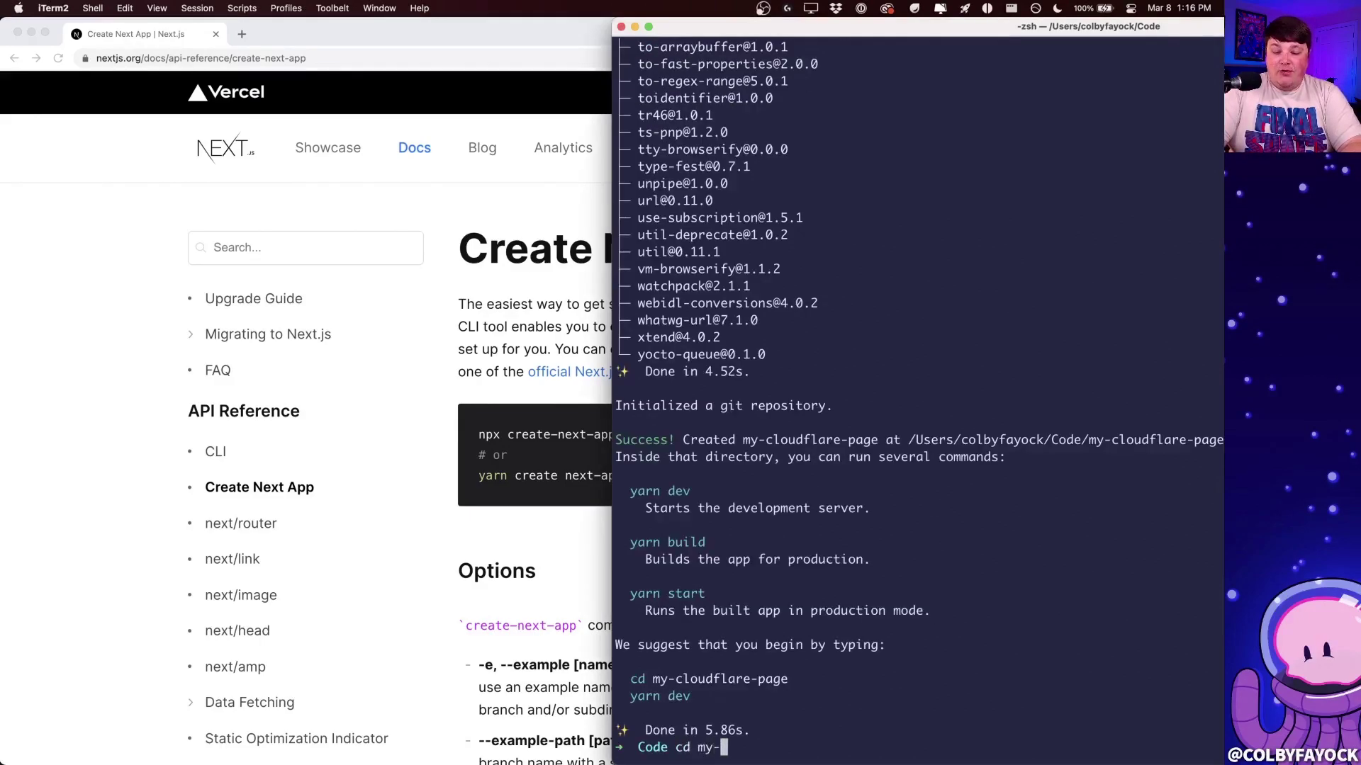
pyautogui.write('cl')
pyautogui.press('Tab')
pyautogui.press('Return')
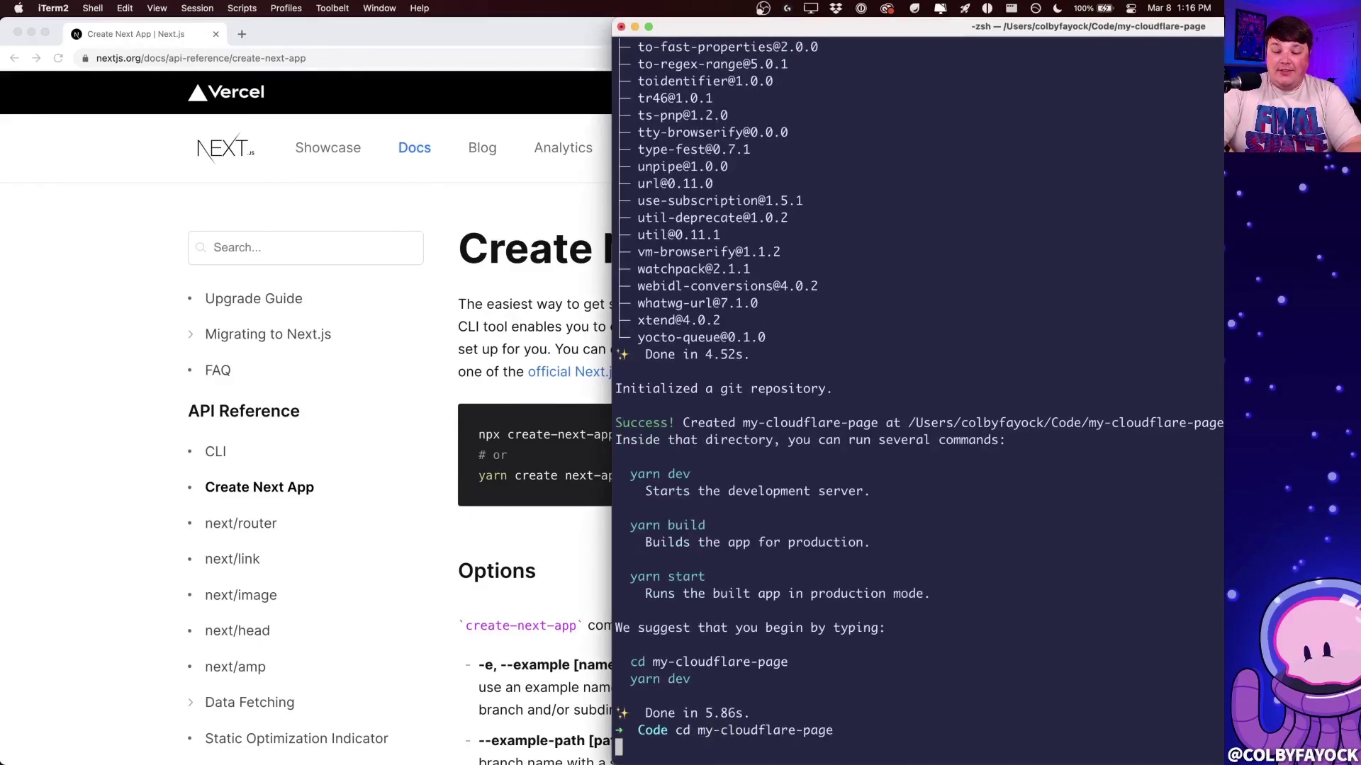
# - Start the dev server with yarn dev and load localhost:3000 in a new browser tab
pyautogui.write('yarn dev')
pyautogui.press('Return')
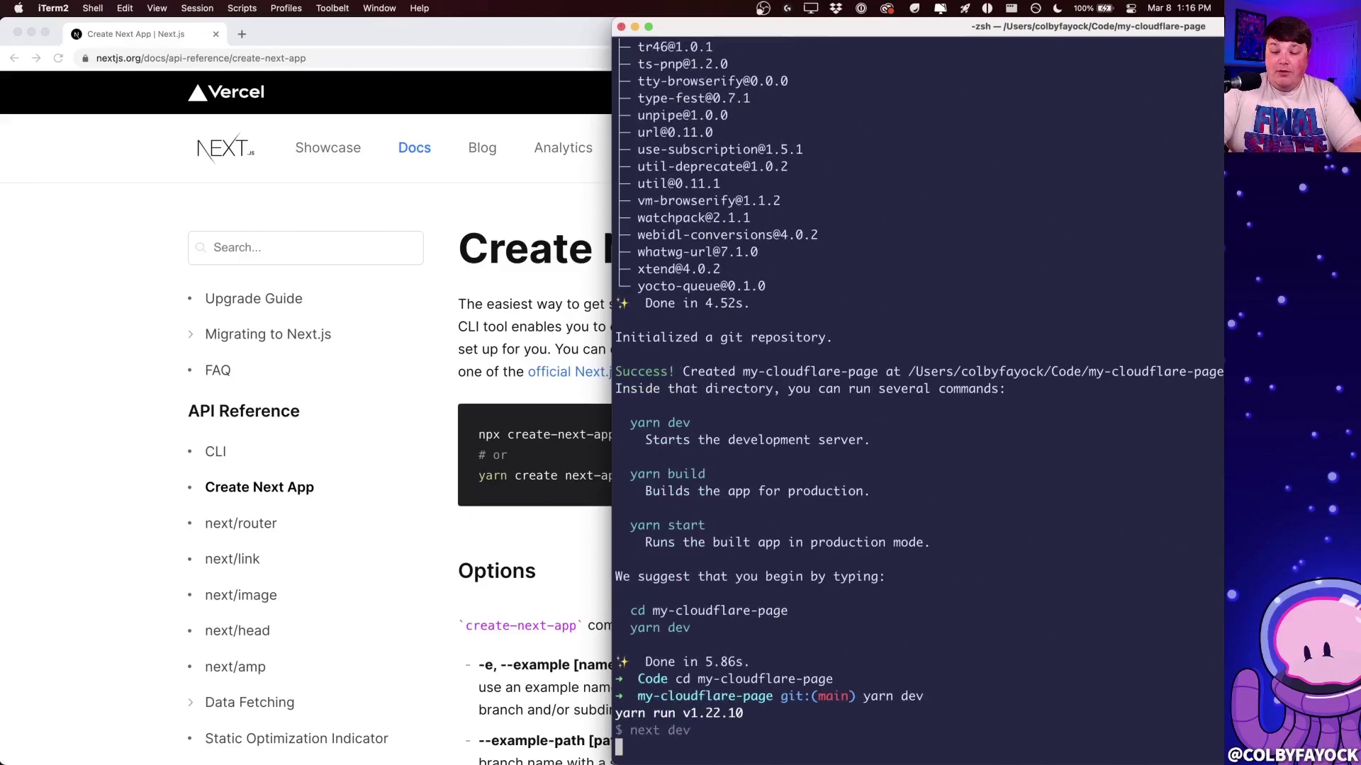
pyautogui.press('super+Tab')
pyautogui.press('super+t')
pyautogui.write('localhost:3000')
pyautogui.press('Return')
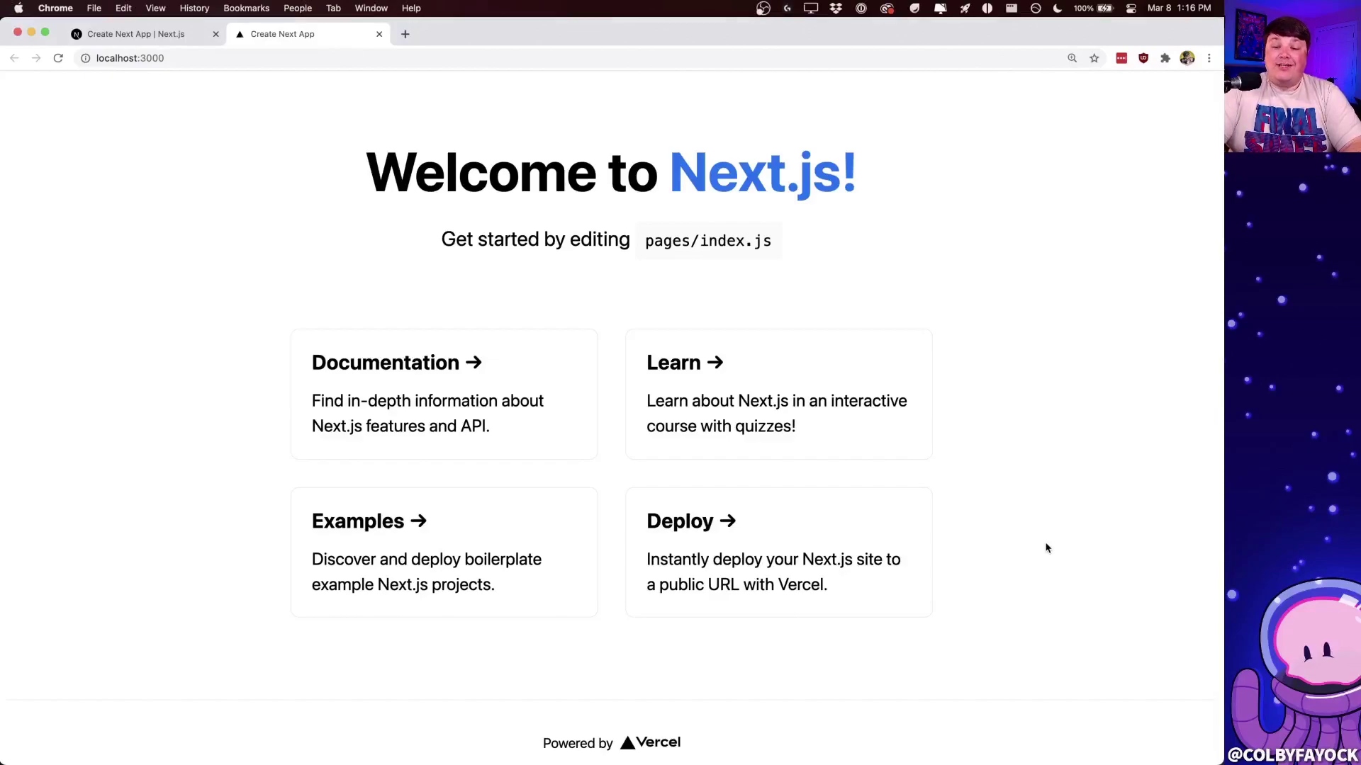
# - Open pages/index.js from the my-cloudflare-page project in VS Code
pyautogui.press('super+Tab')
pyautogui.click(81, 268)
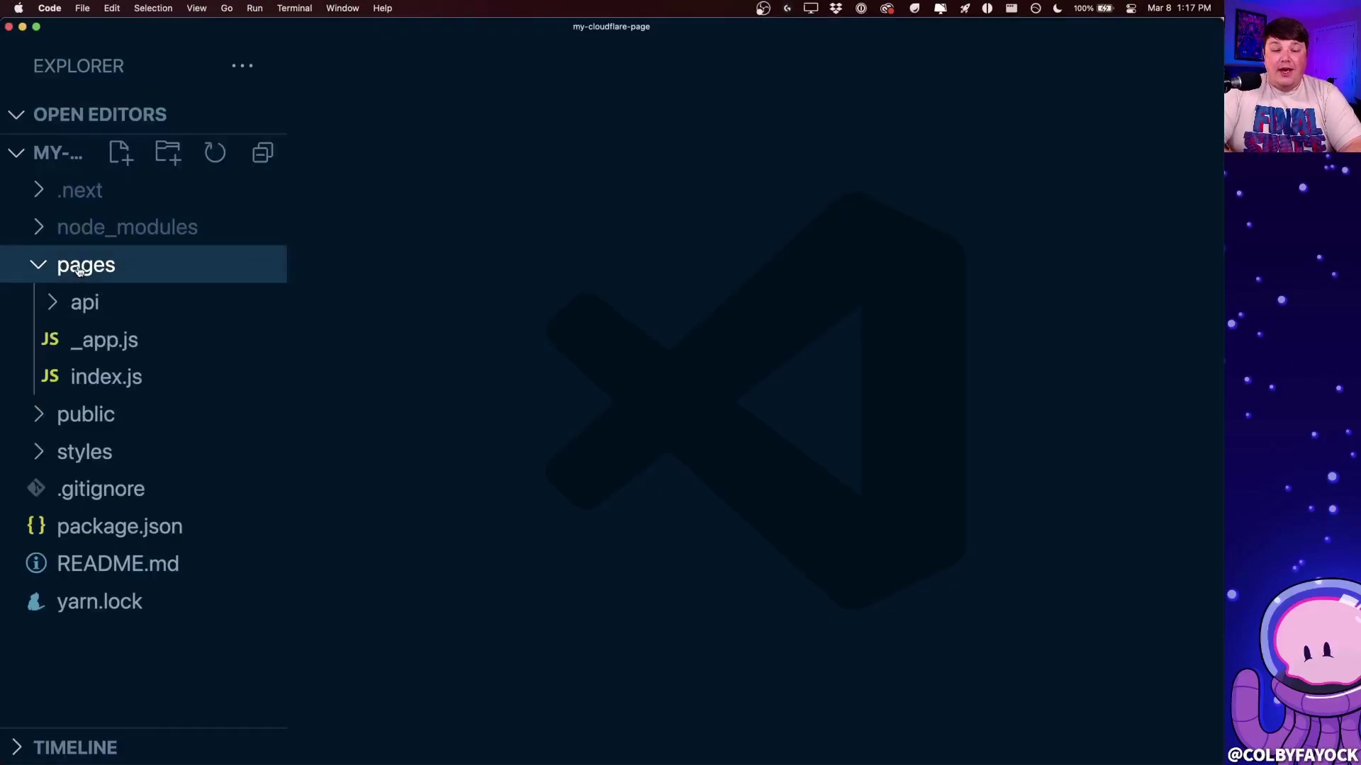
pyautogui.click(99, 376)
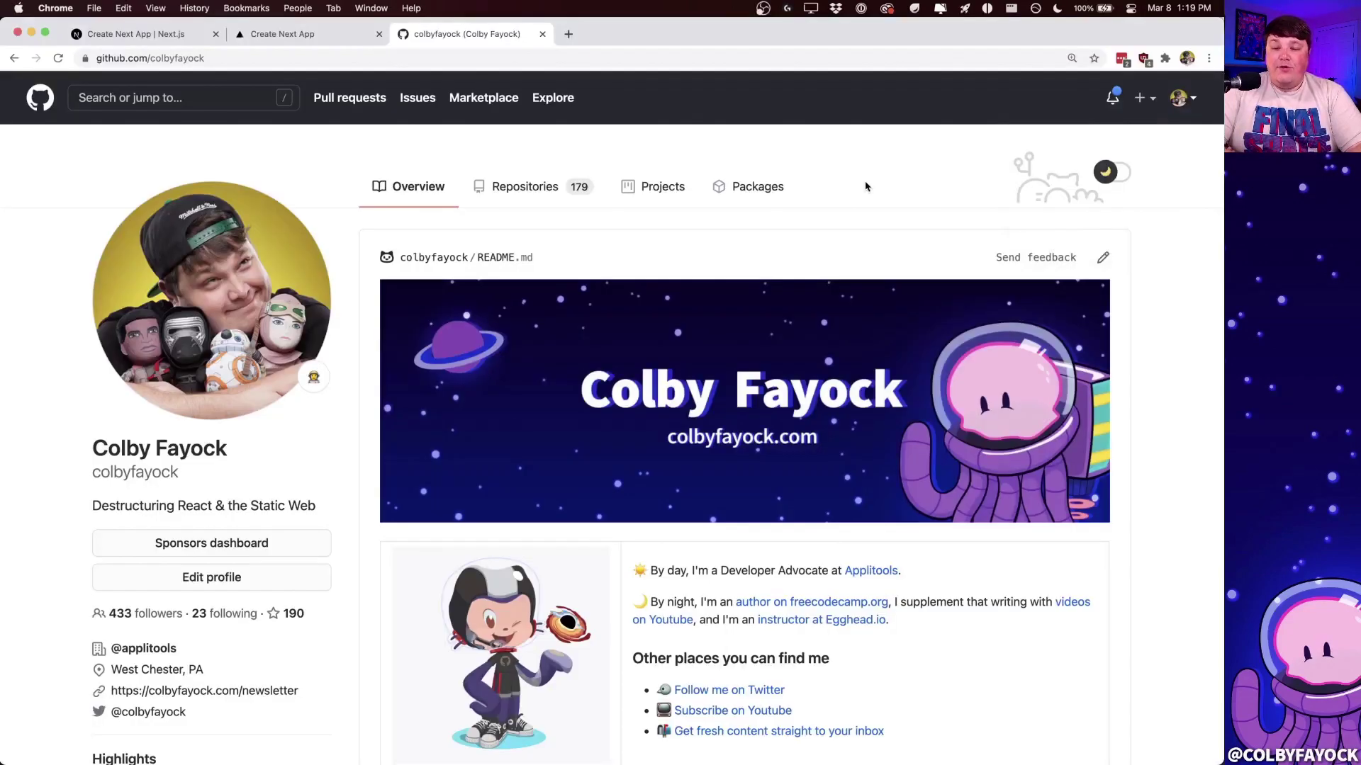
# - Create a public GitHub repository named my-cloudflare-page with no README, .gitignore or license
pyautogui.click(1152, 99)
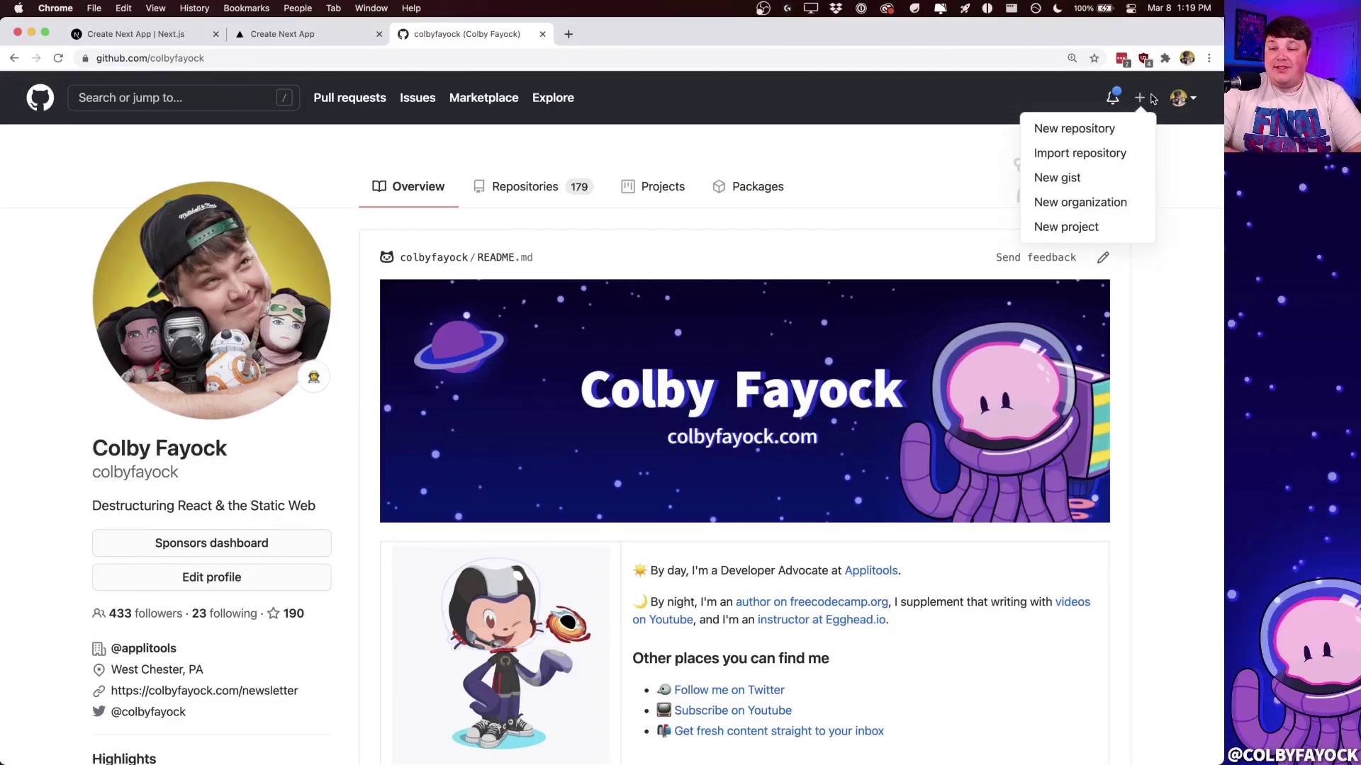
pyautogui.click(1070, 127)
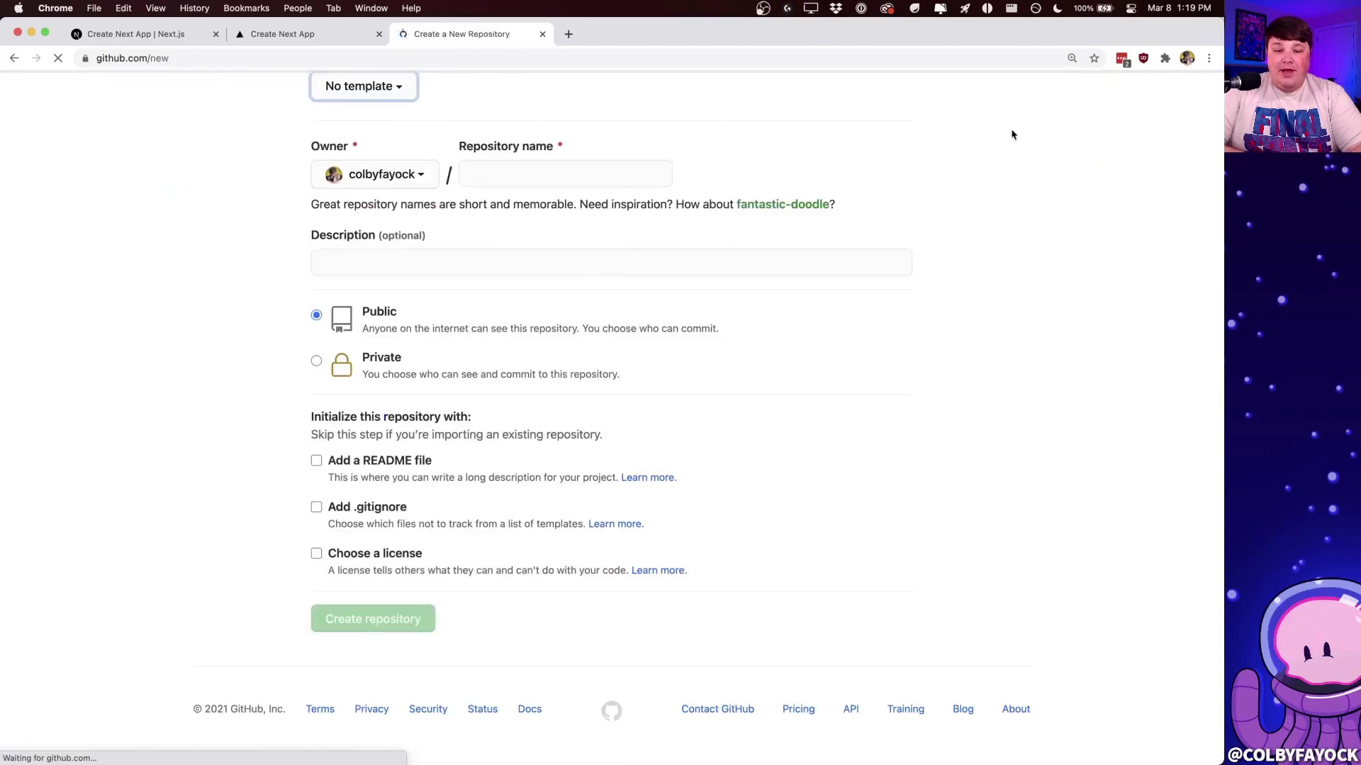
pyautogui.scroll(5, 717, 218)
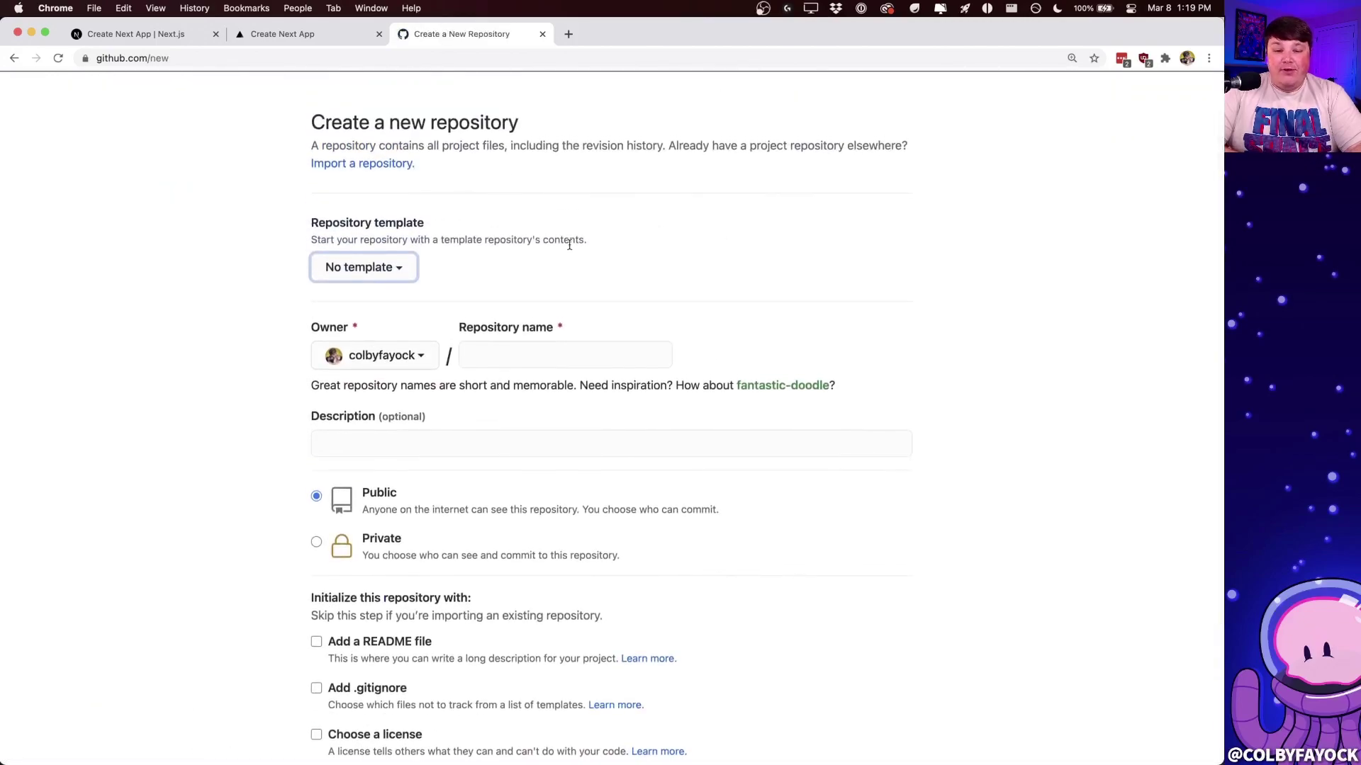
pyautogui.scroll(-1, 569, 244)
pyautogui.click(499, 369)
pyautogui.write('my-cl')
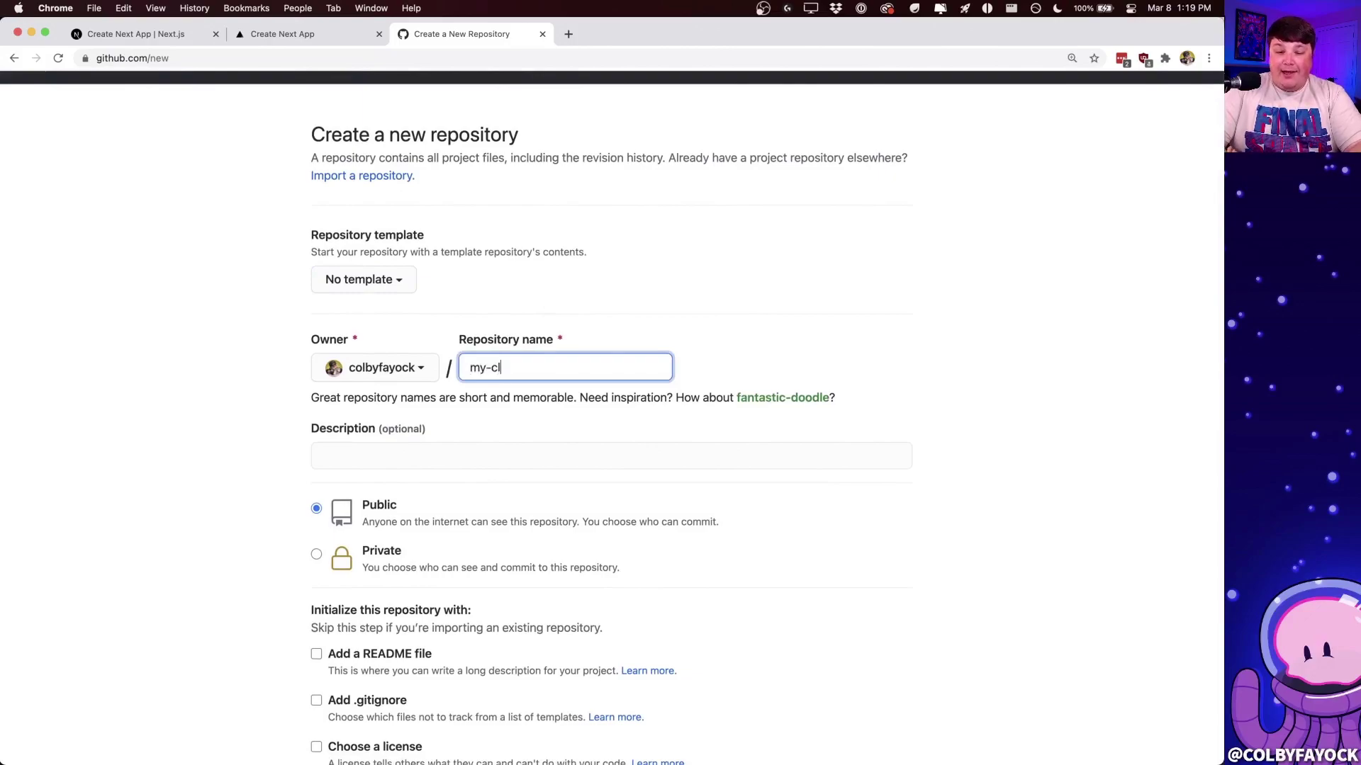
pyautogui.write('oudflare-page')
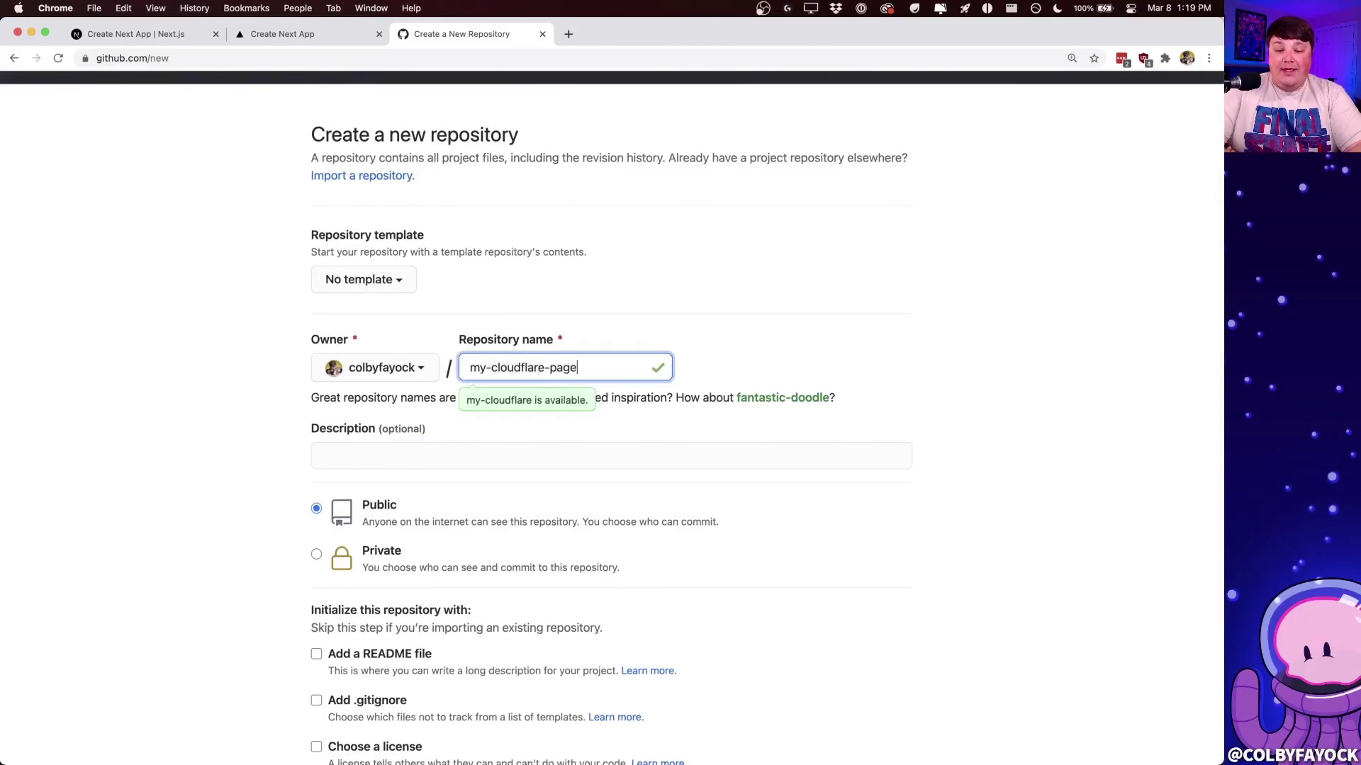
pyautogui.click(770, 362)
pyautogui.scroll(-4, 770, 362)
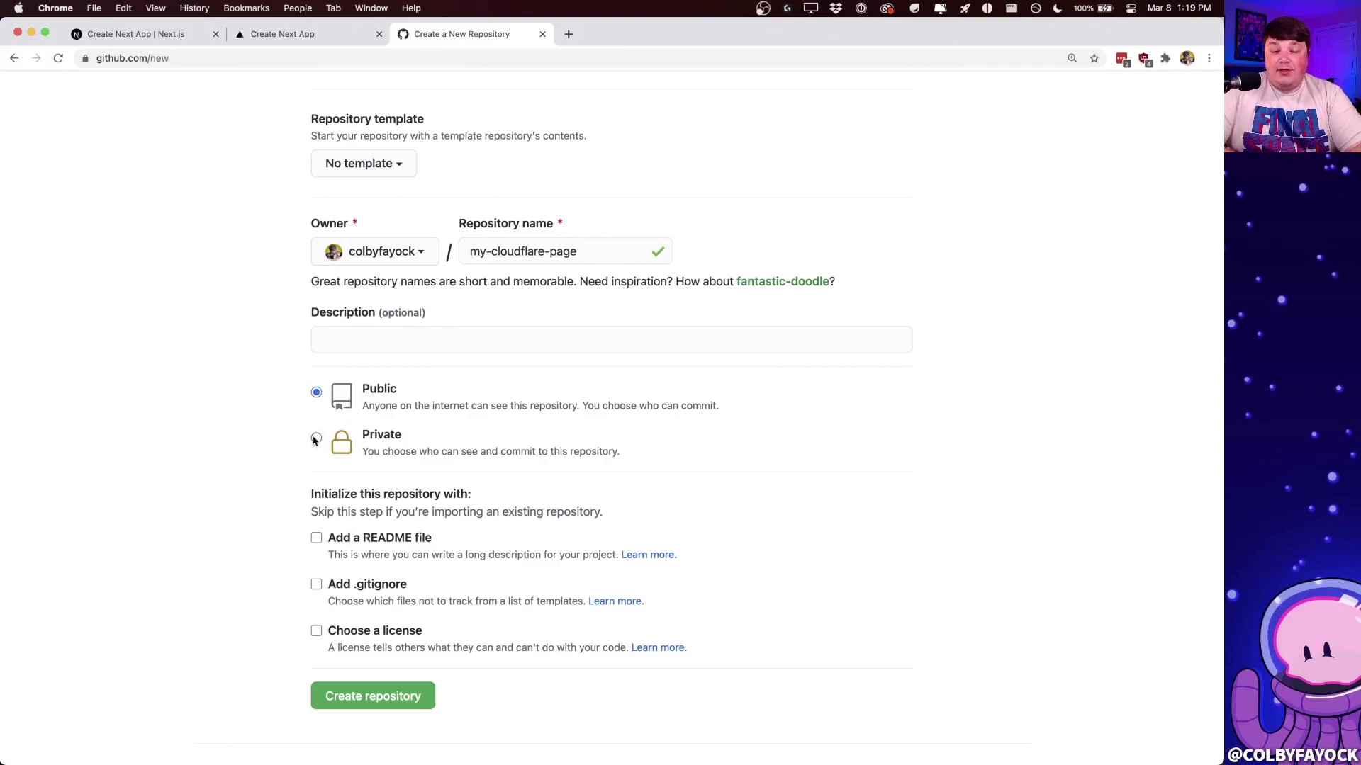
pyautogui.scroll(-2, 368, 443)
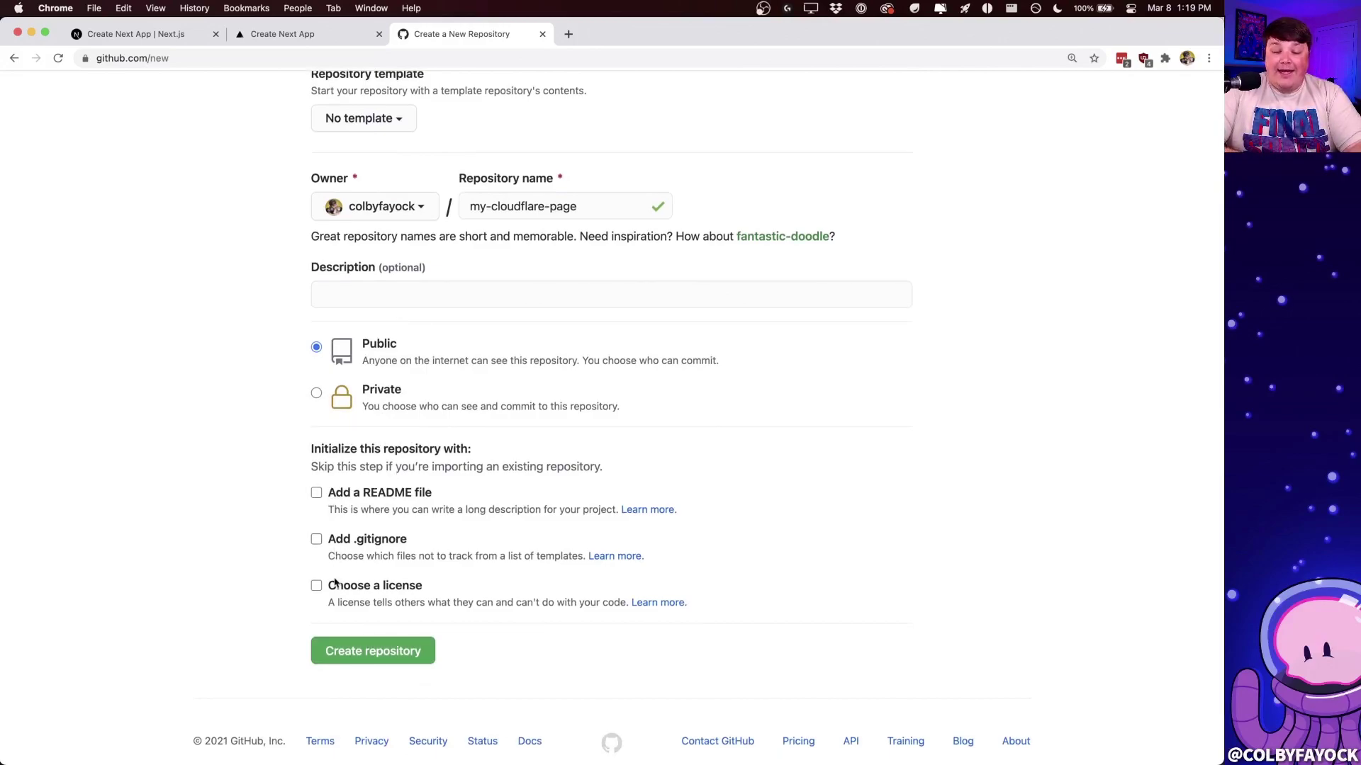
pyautogui.click(346, 651)
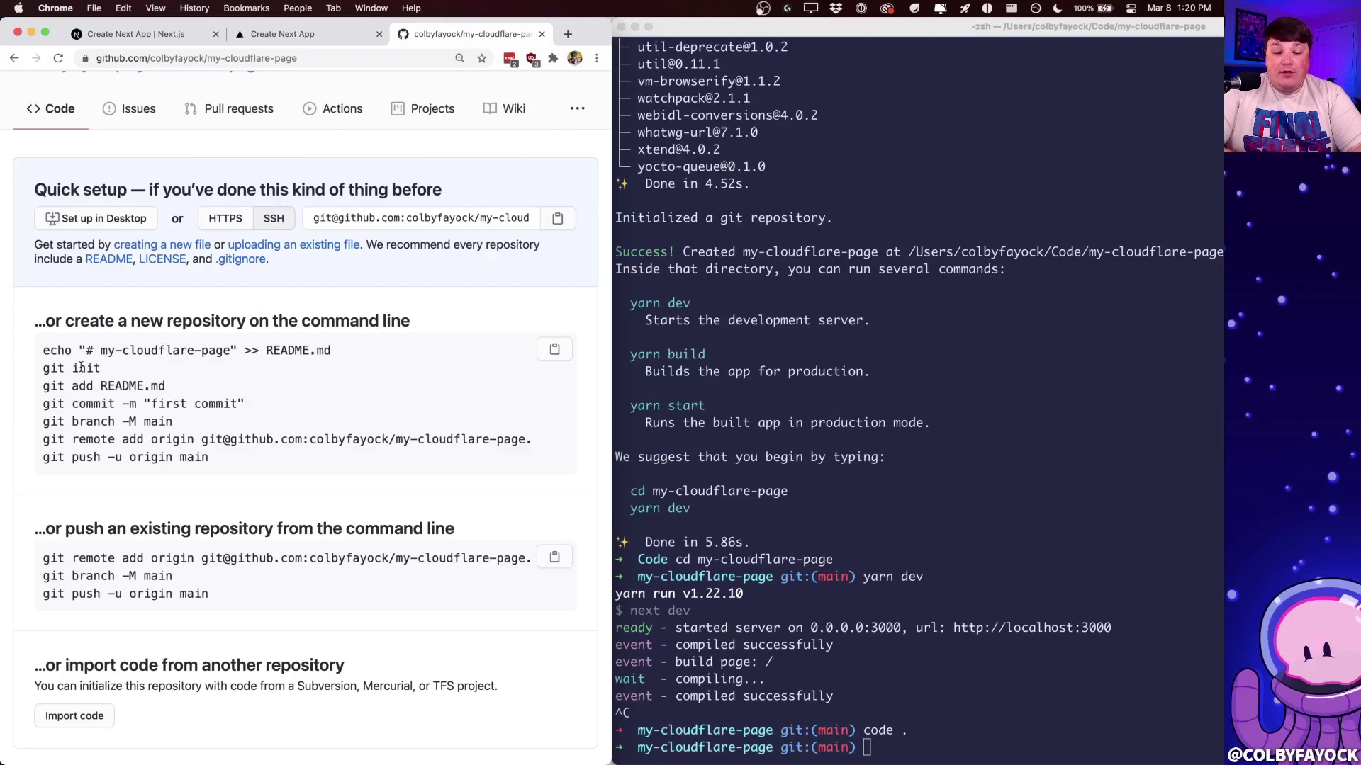
# - Check the local project's commit history with git log
pyautogui.click(1006, 593)
pyautogui.write('git log')
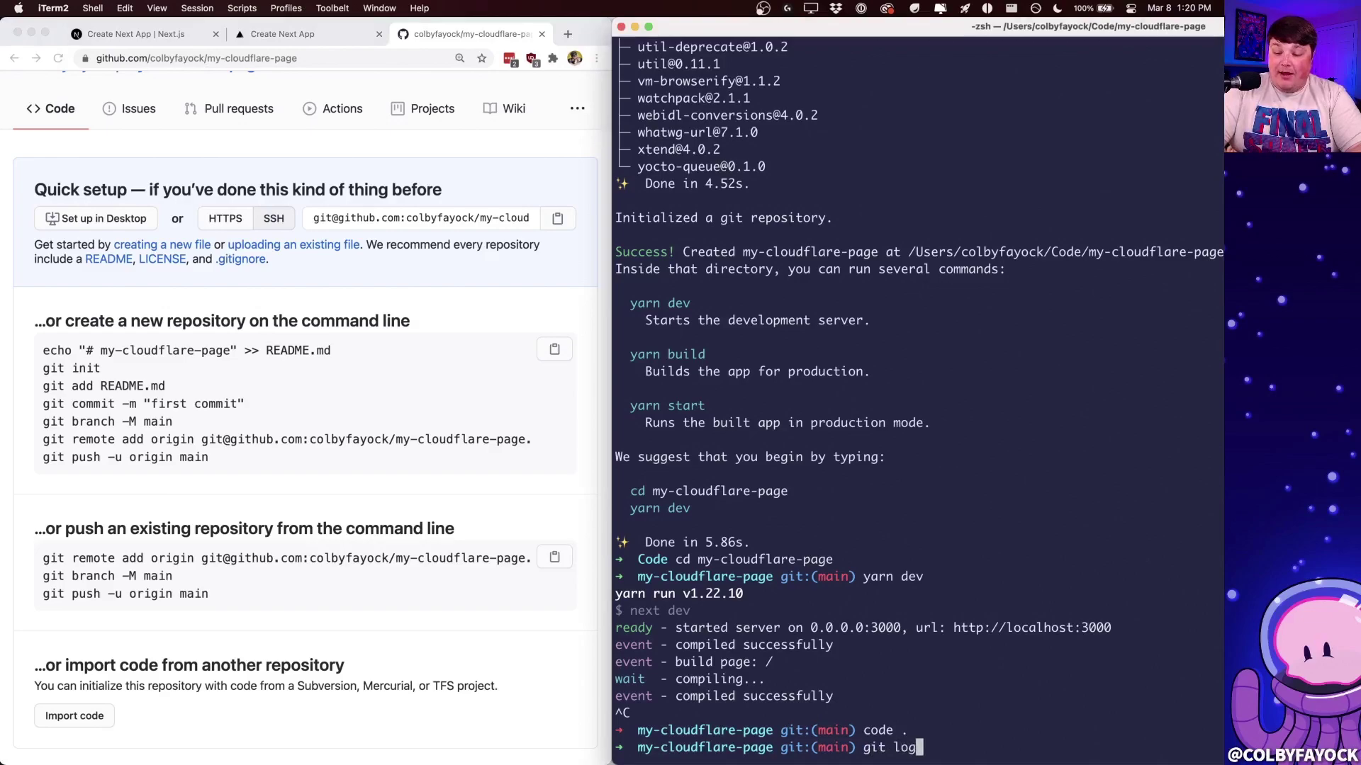
pyautogui.press('Return')
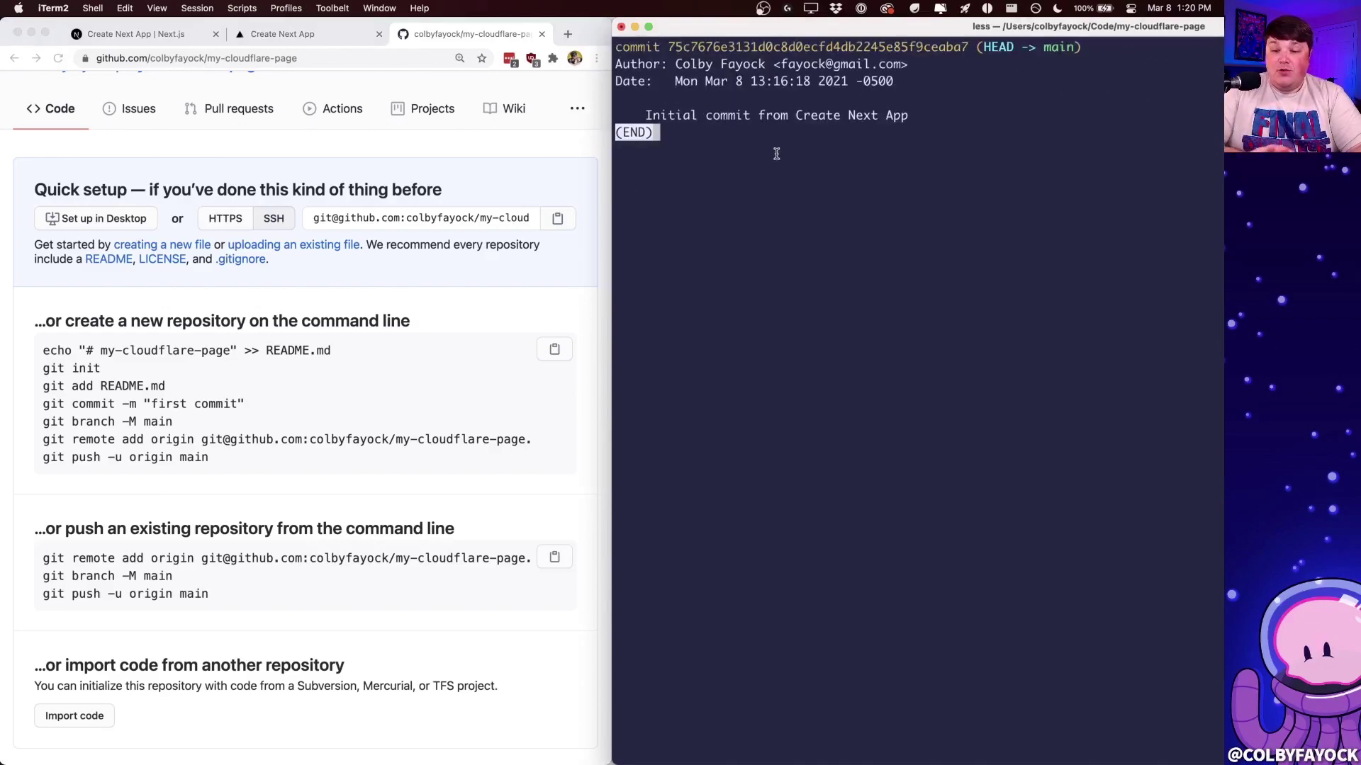
pyautogui.press('q')
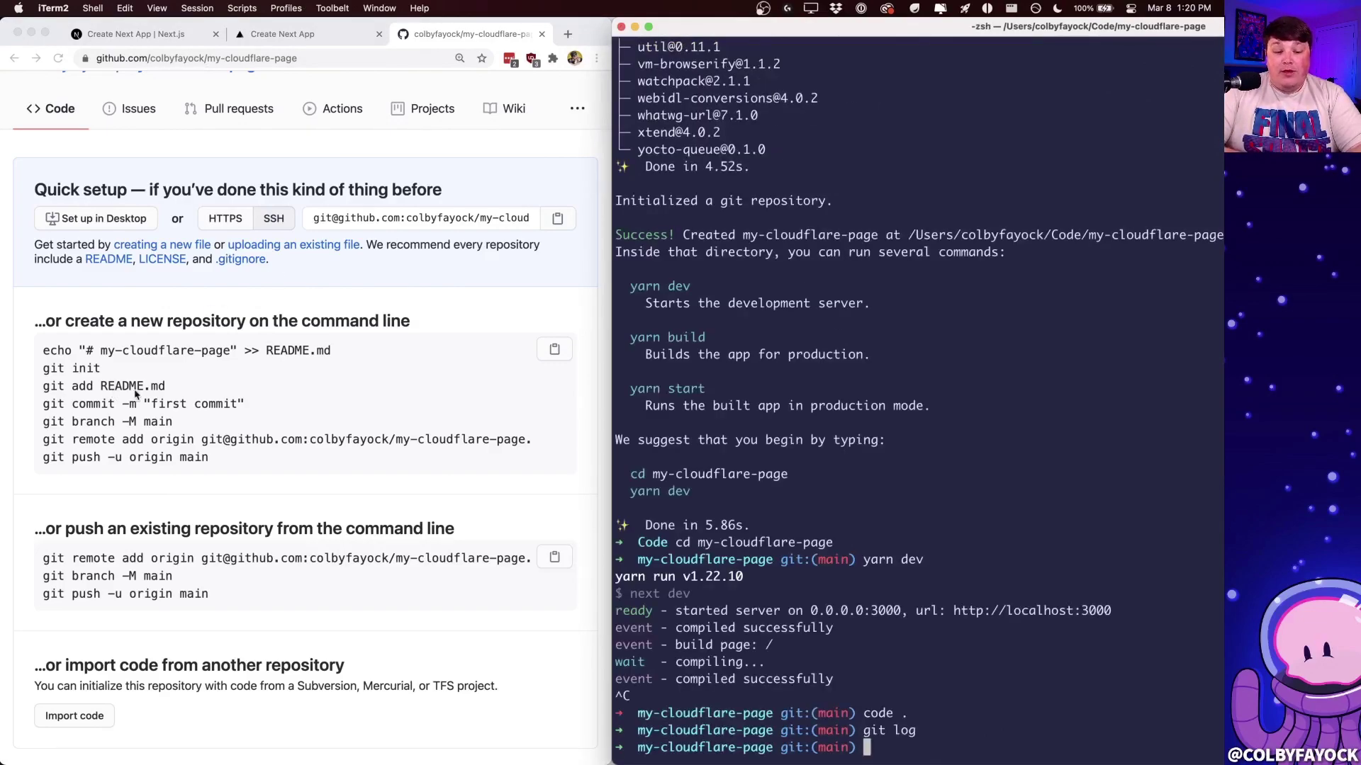
# - Add the GitHub repository as origin using the quick-setup git remote add command
pyautogui.doubleClick(159, 424)
pyautogui.press('super+Tab')
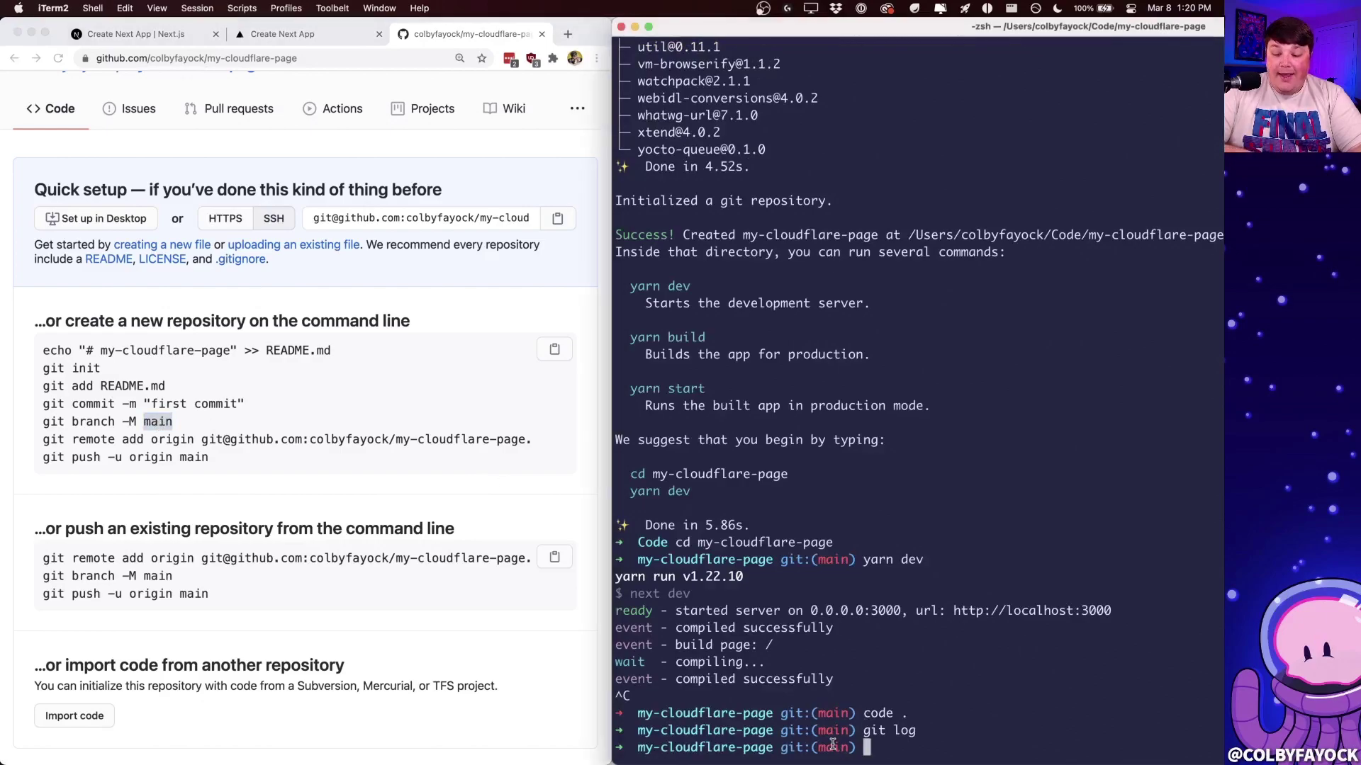
pyautogui.press('super+Tab')
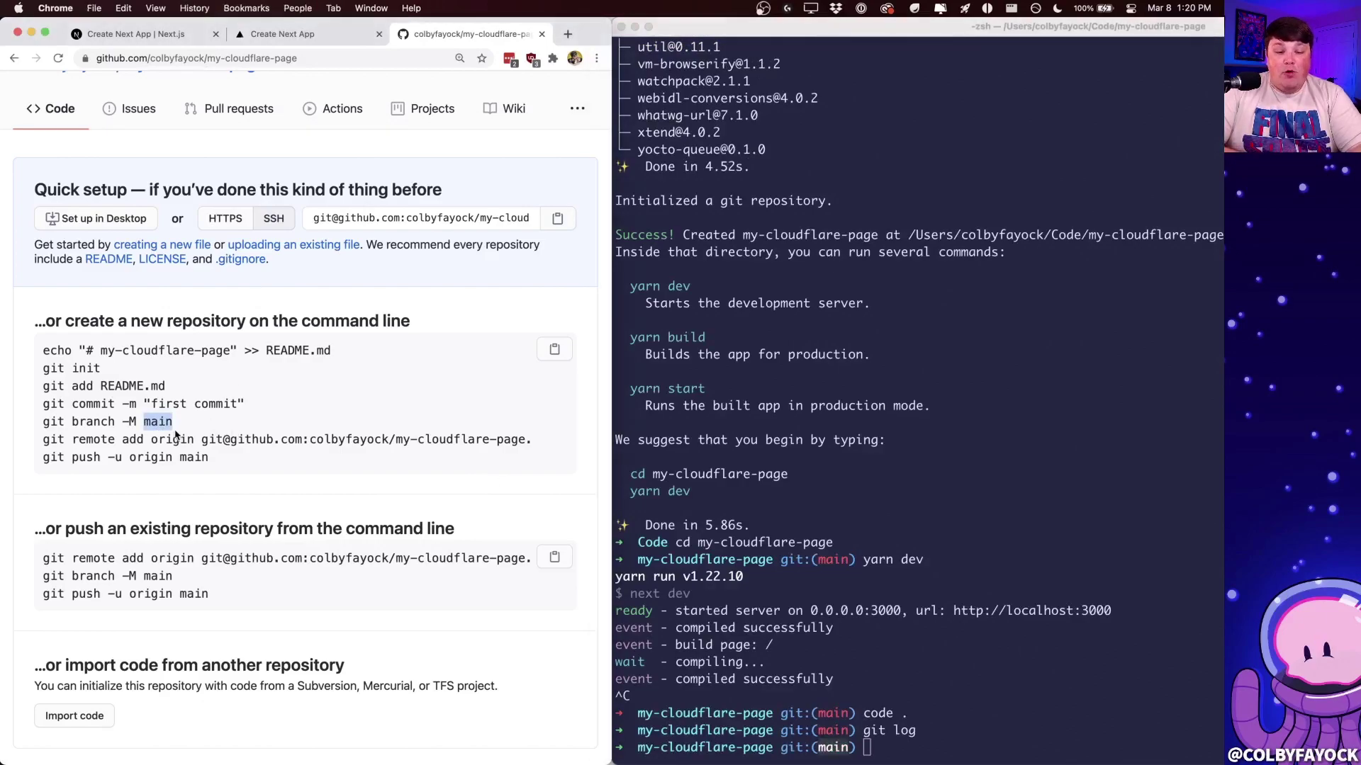
pyautogui.tripleClick(97, 440)
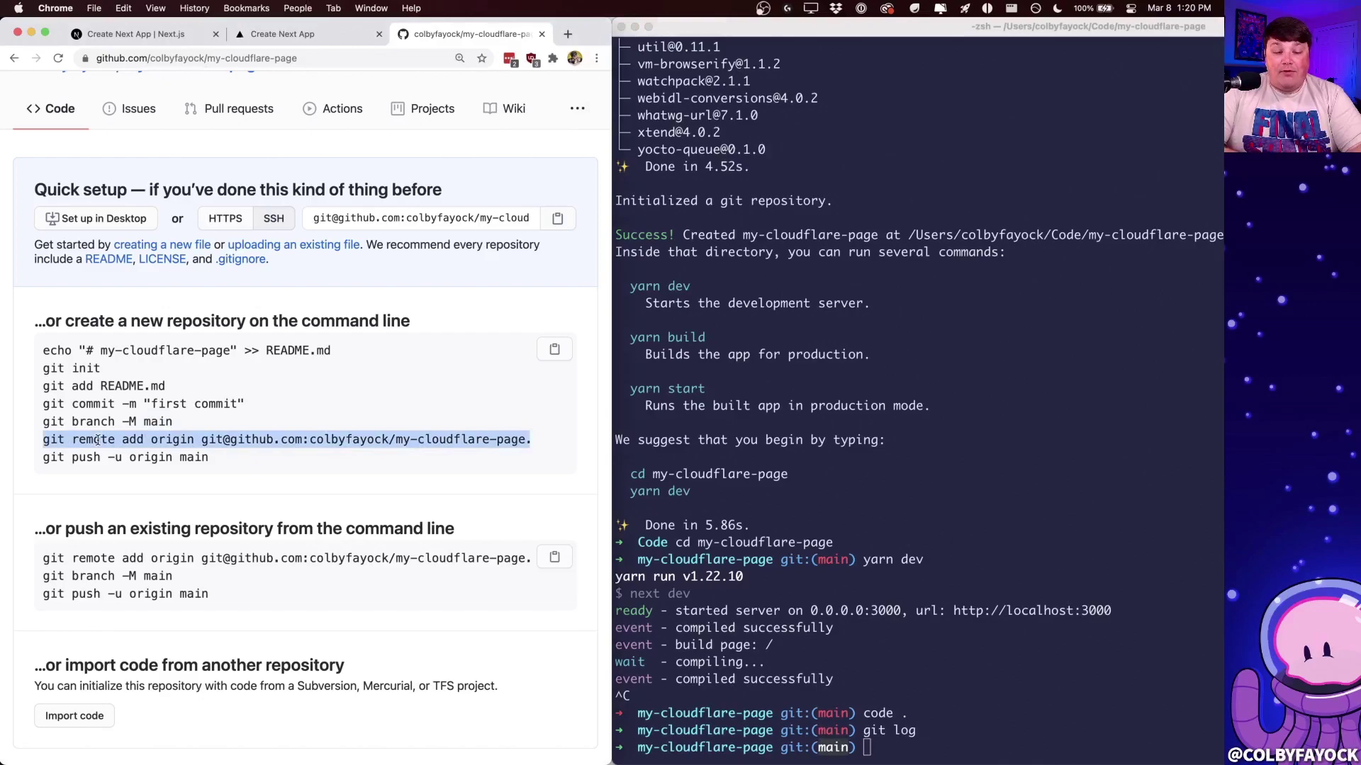
pyautogui.press('super+Tab')
pyautogui.press('super+v')
pyautogui.press('Return')
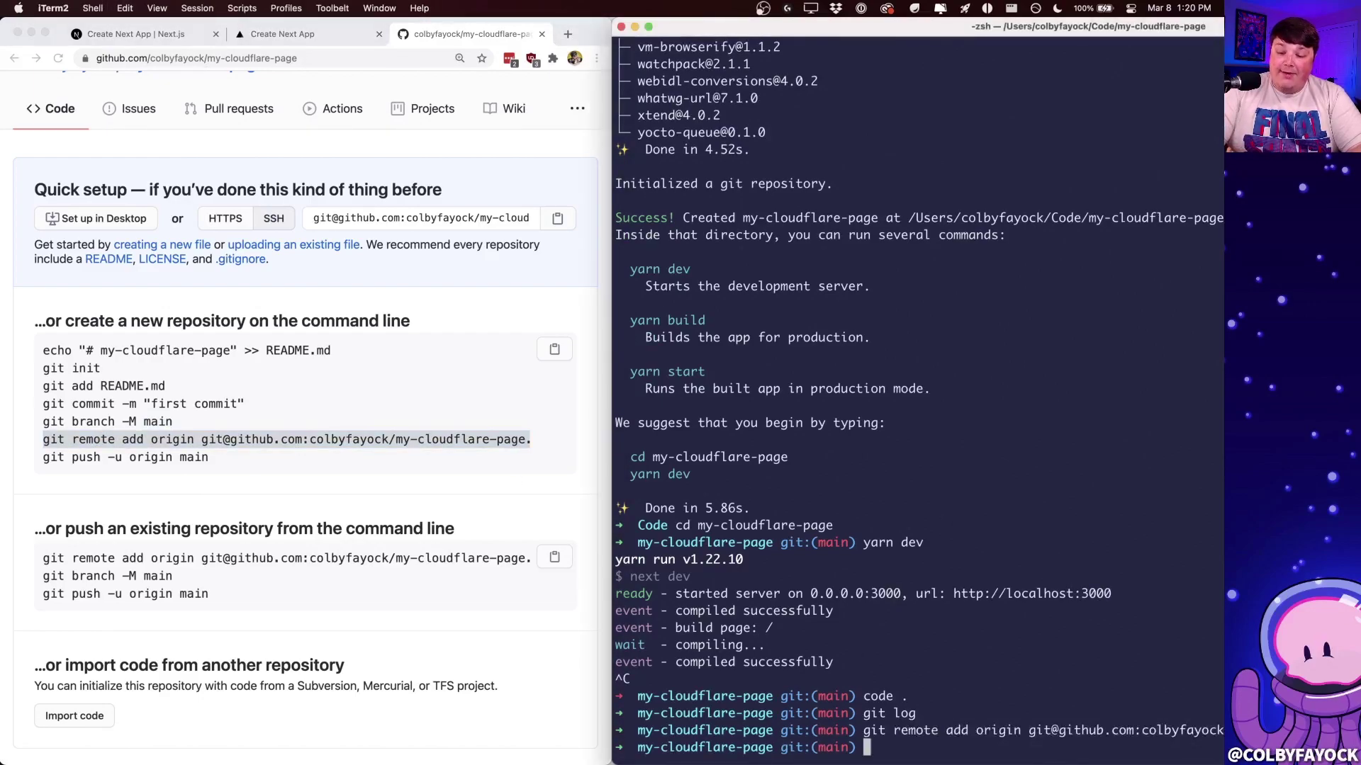
# - Push main with git push -u origin main and refresh GitHub to see the files
pyautogui.press('super+Tab')
pyautogui.tripleClick(184, 457)
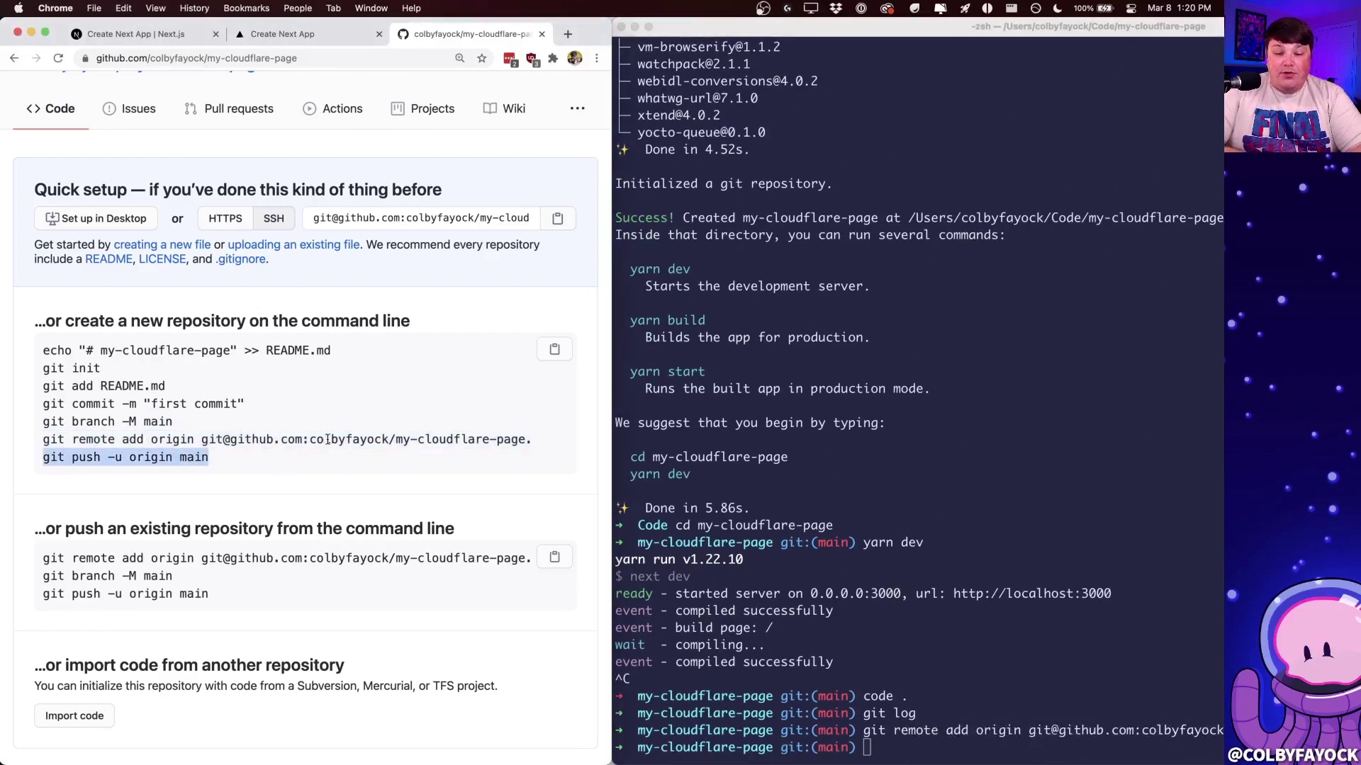
pyautogui.press('super+Tab')
pyautogui.write('git push -u origin main')
pyautogui.press('Return')
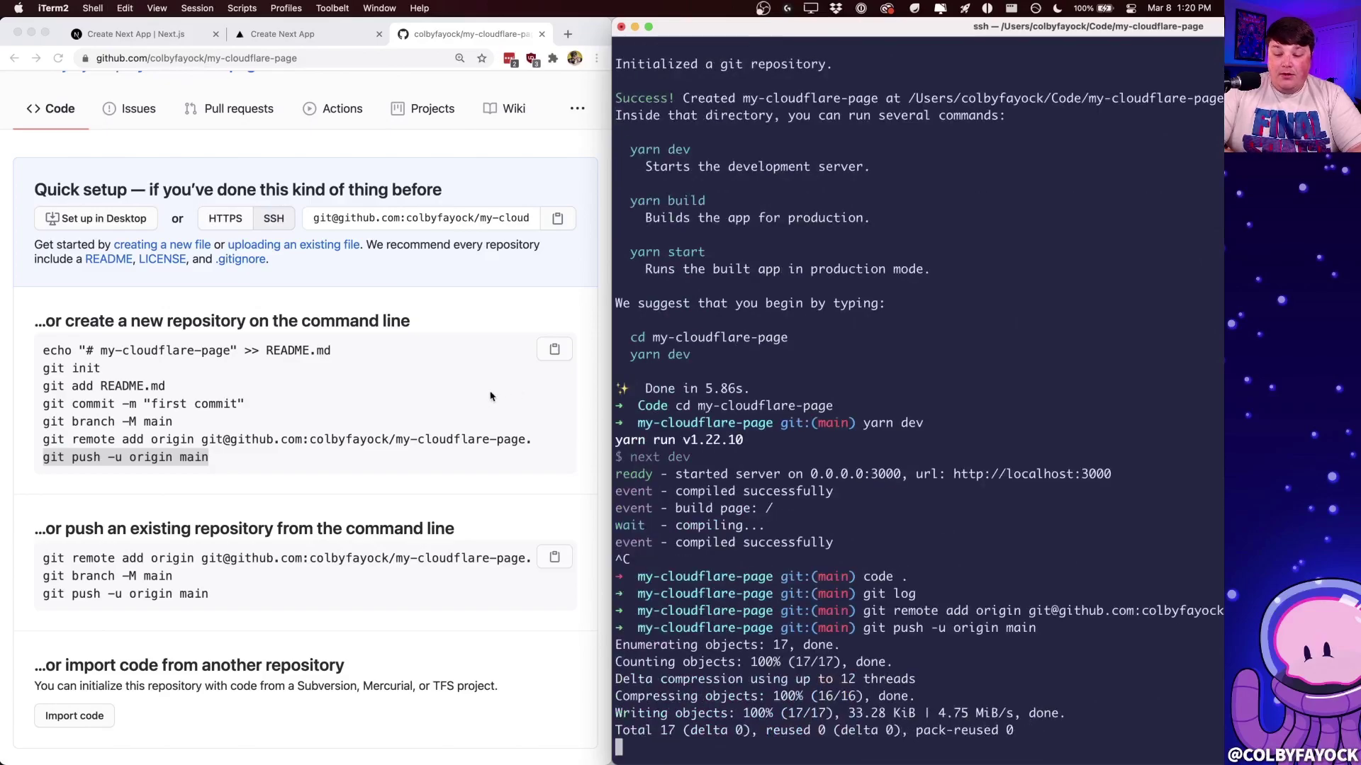
pyautogui.press('super+Tab')
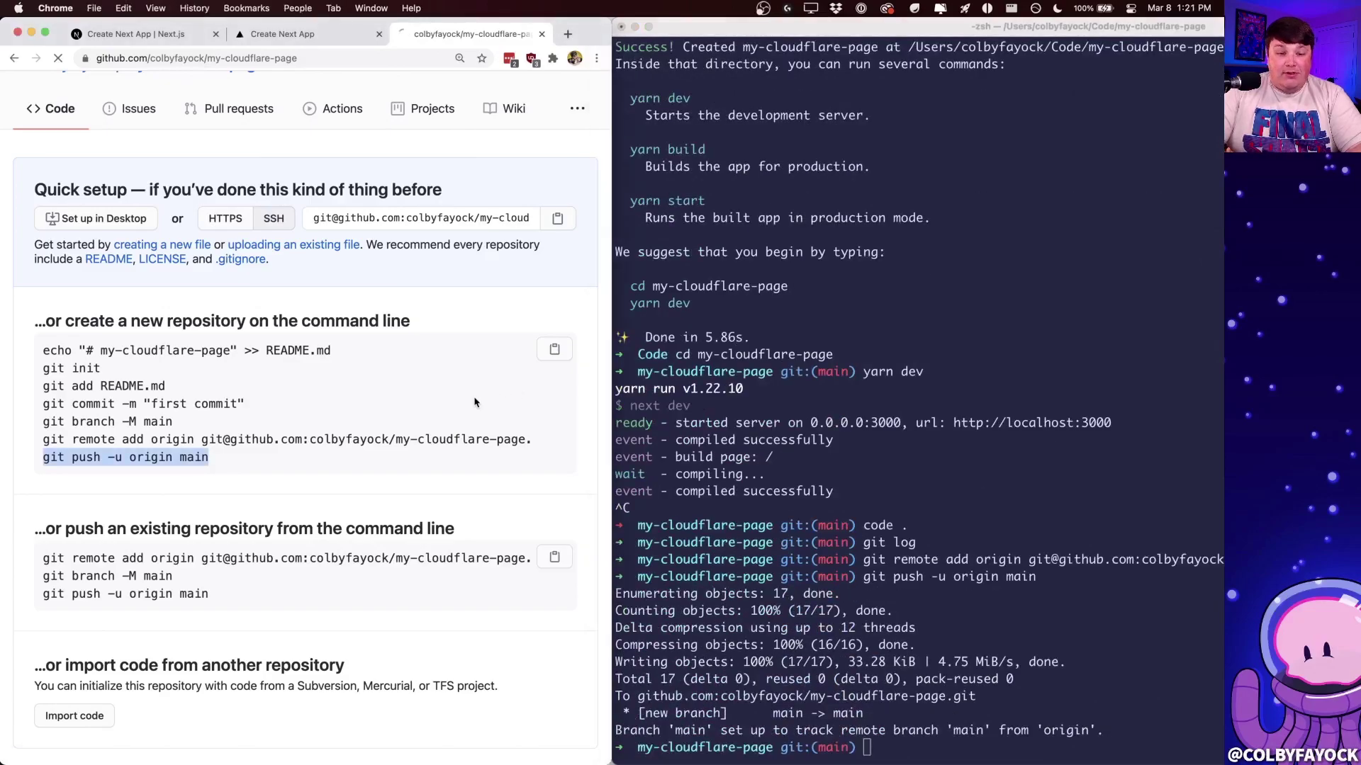
pyautogui.press('super+r')
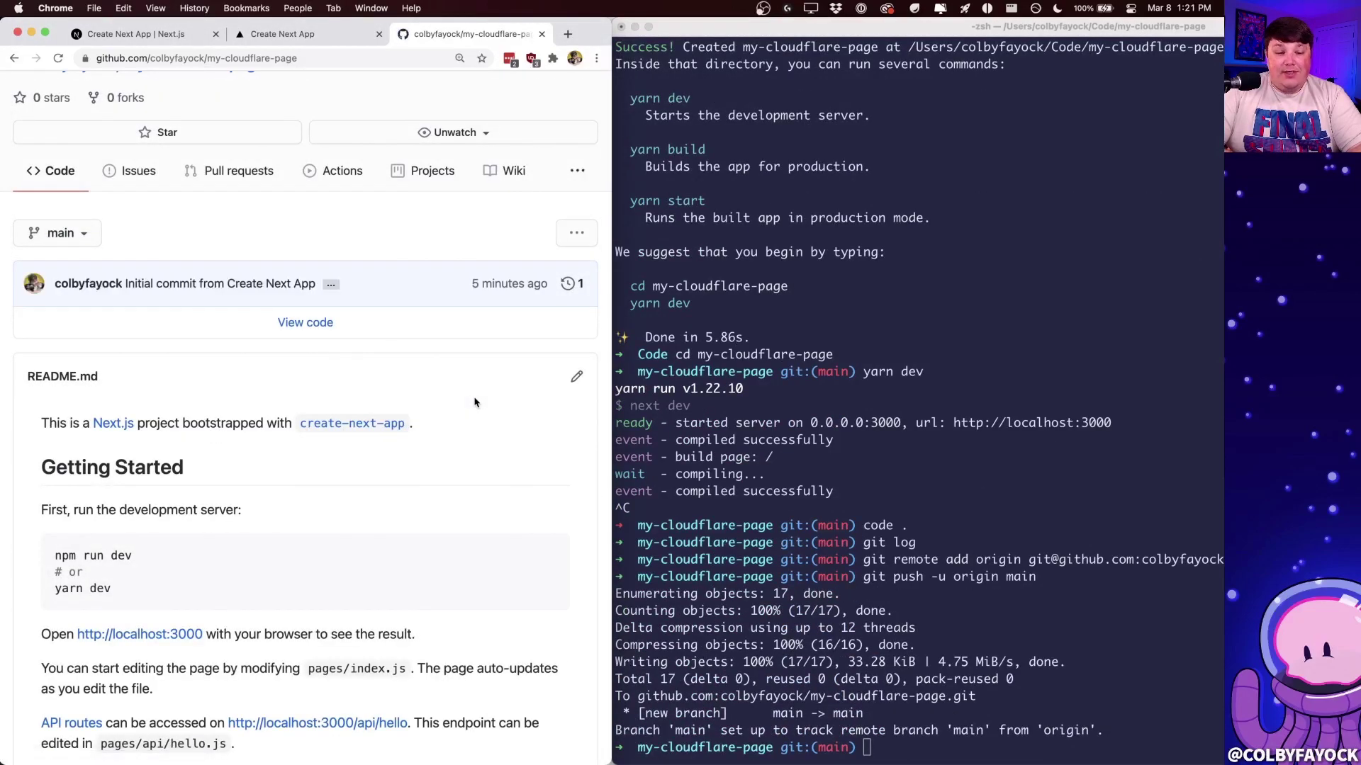
pyautogui.hotkey('ctrl', 'alt', 'Return')
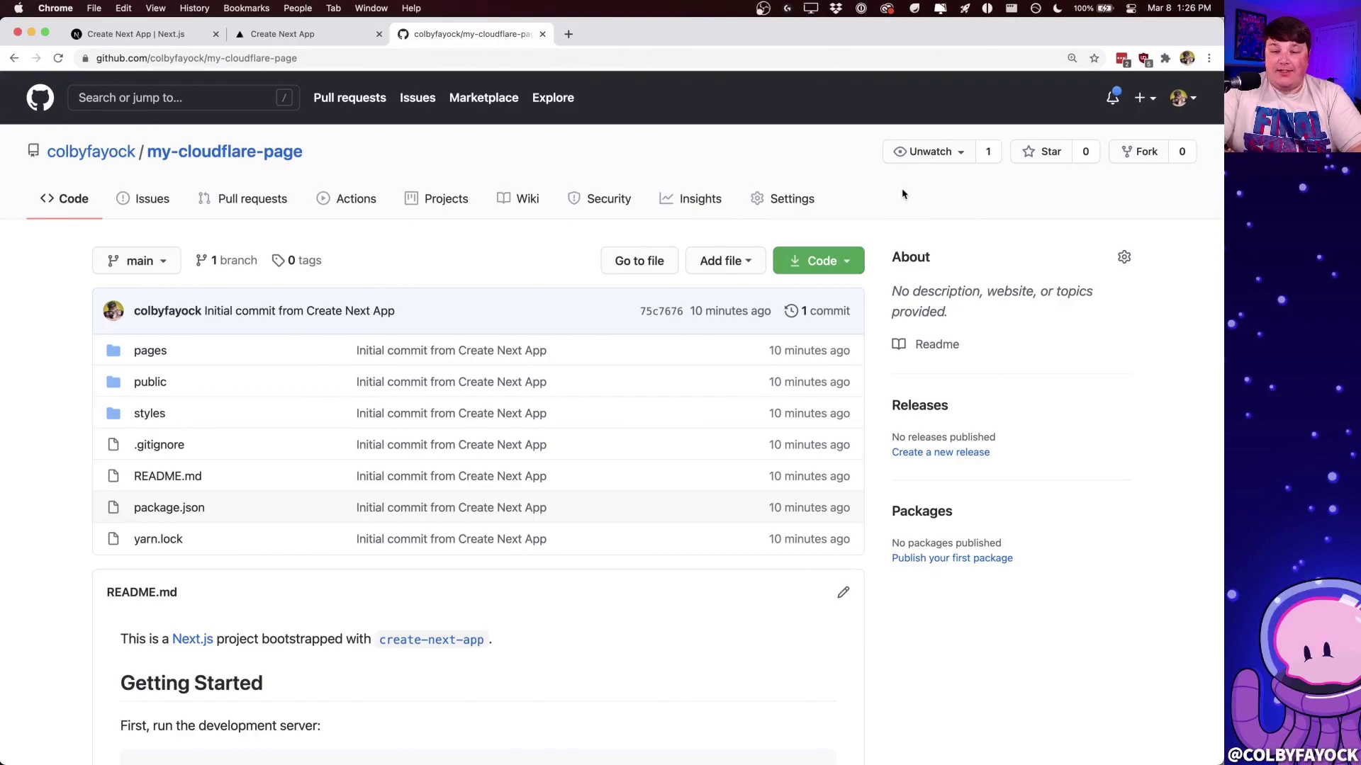
# - Go to cloudflare.com, sign in, and start a new Pages project from the dashboard
pyautogui.press('super+t')
pyautogui.write('cloudflare')
pyautogui.press('Return')
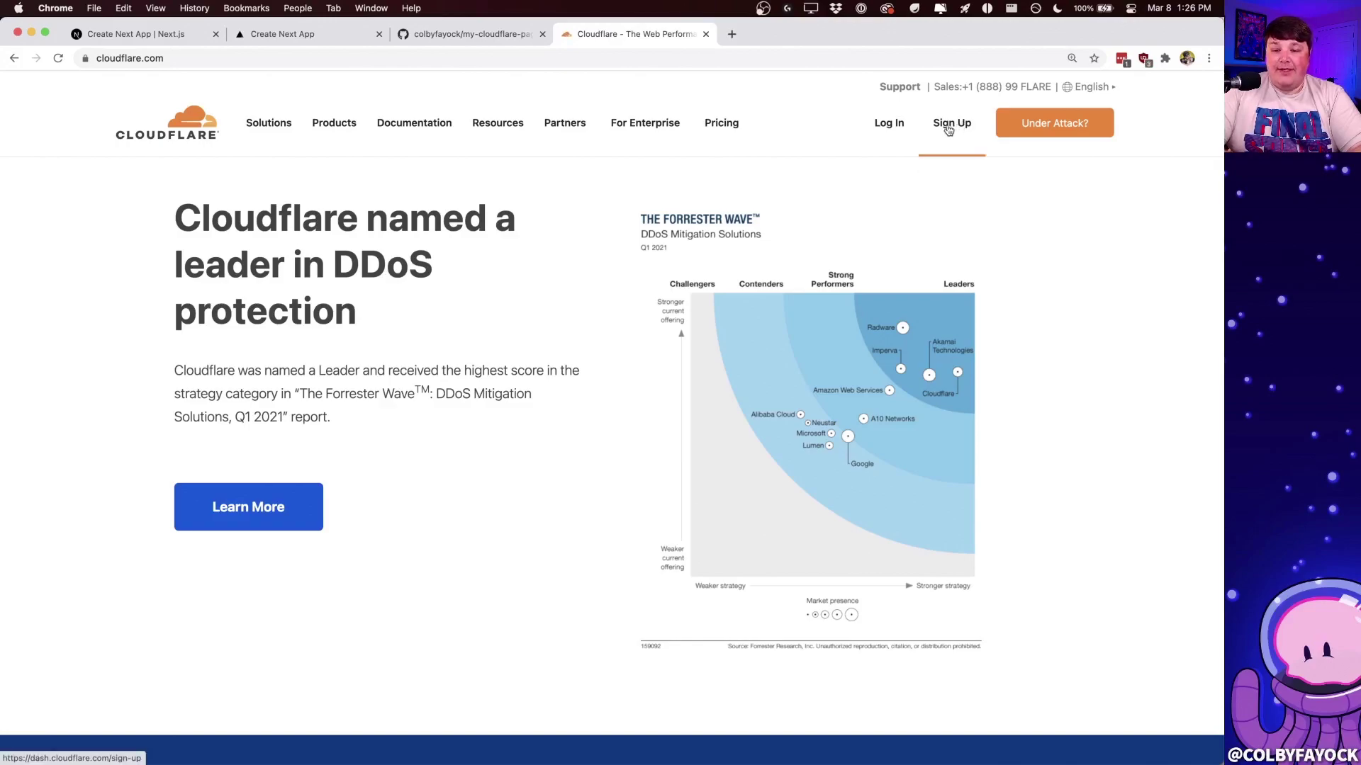
pyautogui.click(884, 125)
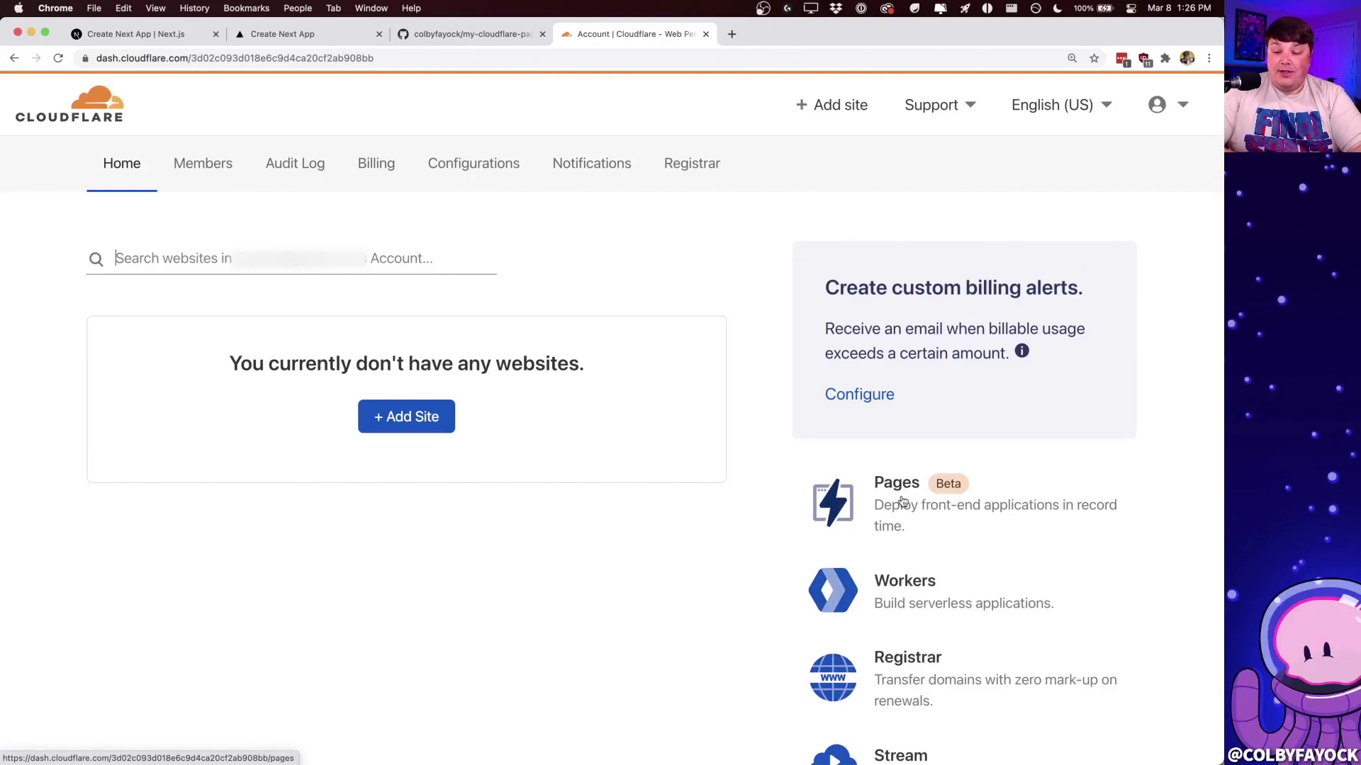
pyautogui.click(902, 501)
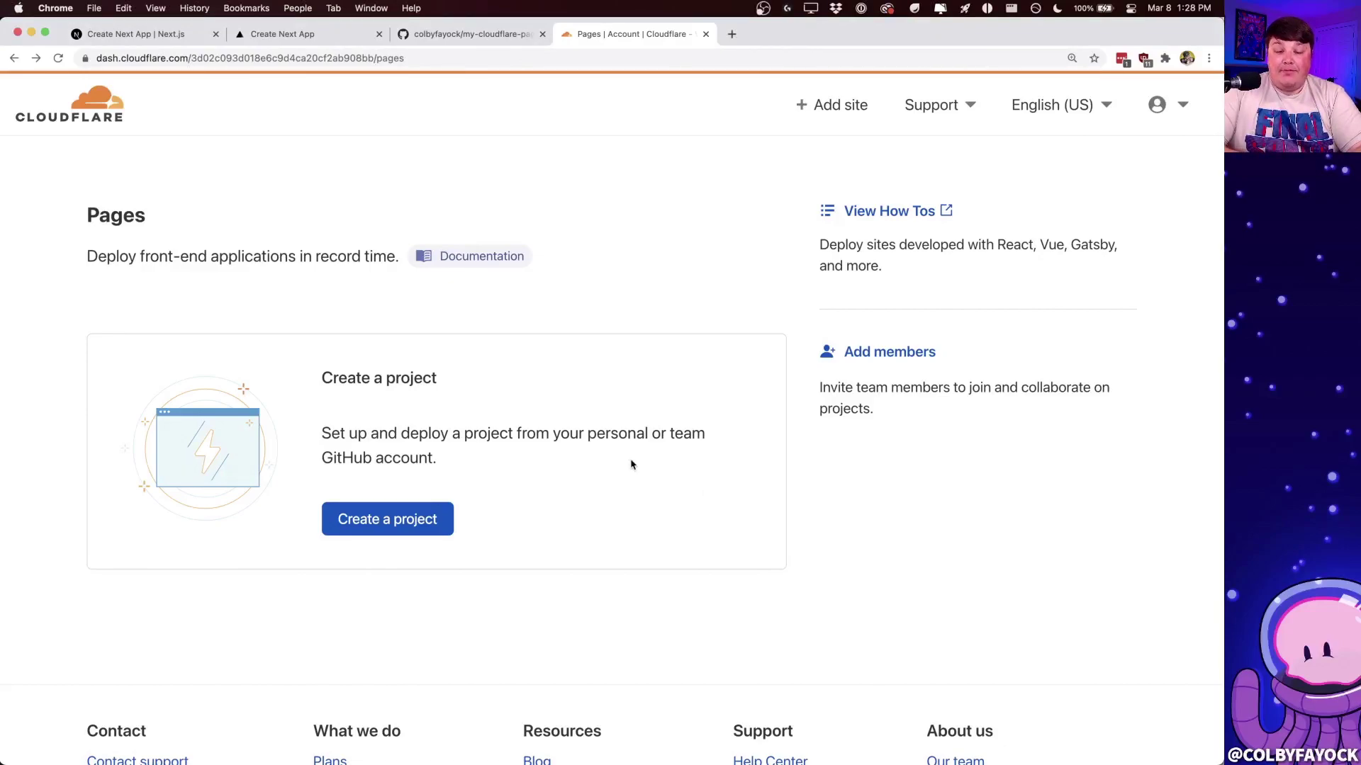
pyautogui.click(418, 521)
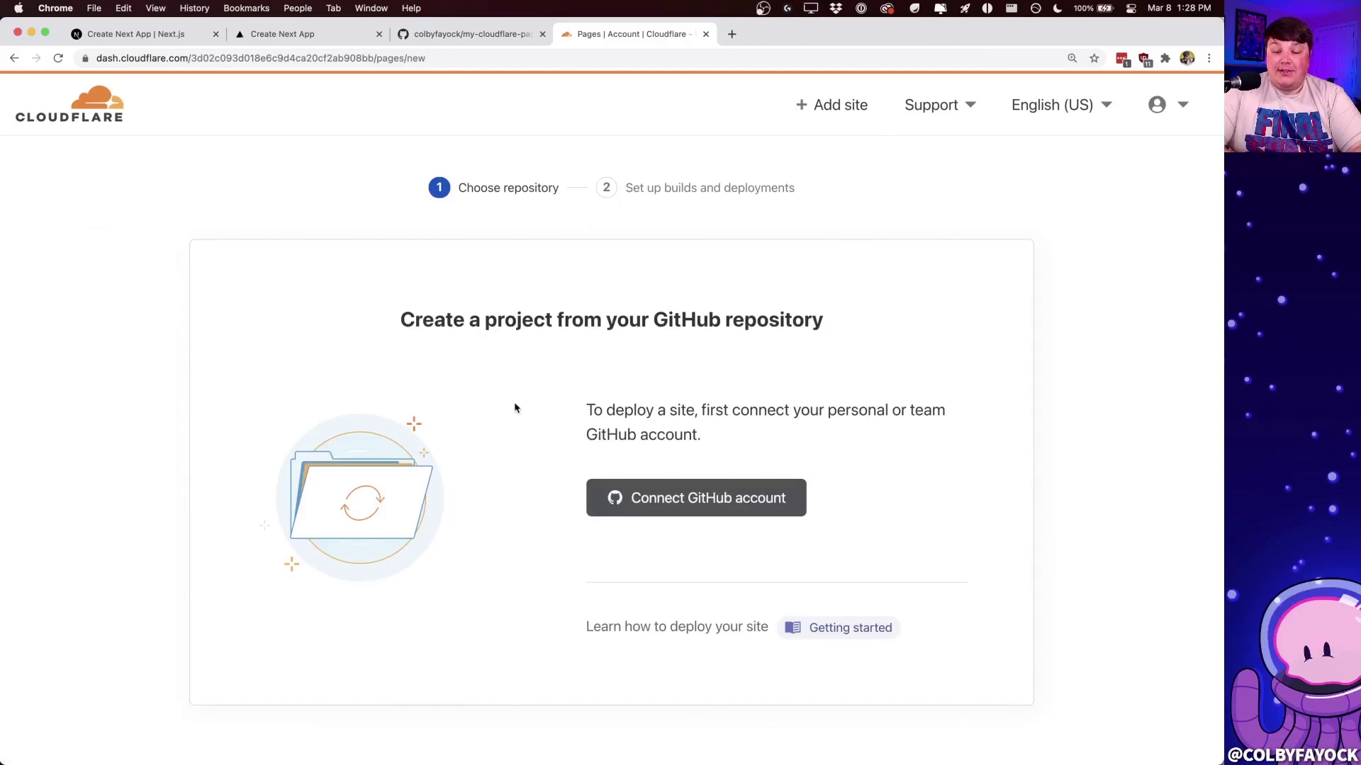
# - Install and authorize Cloudflare Pages on the personal GitHub account with All repositories access
pyautogui.click(686, 505)
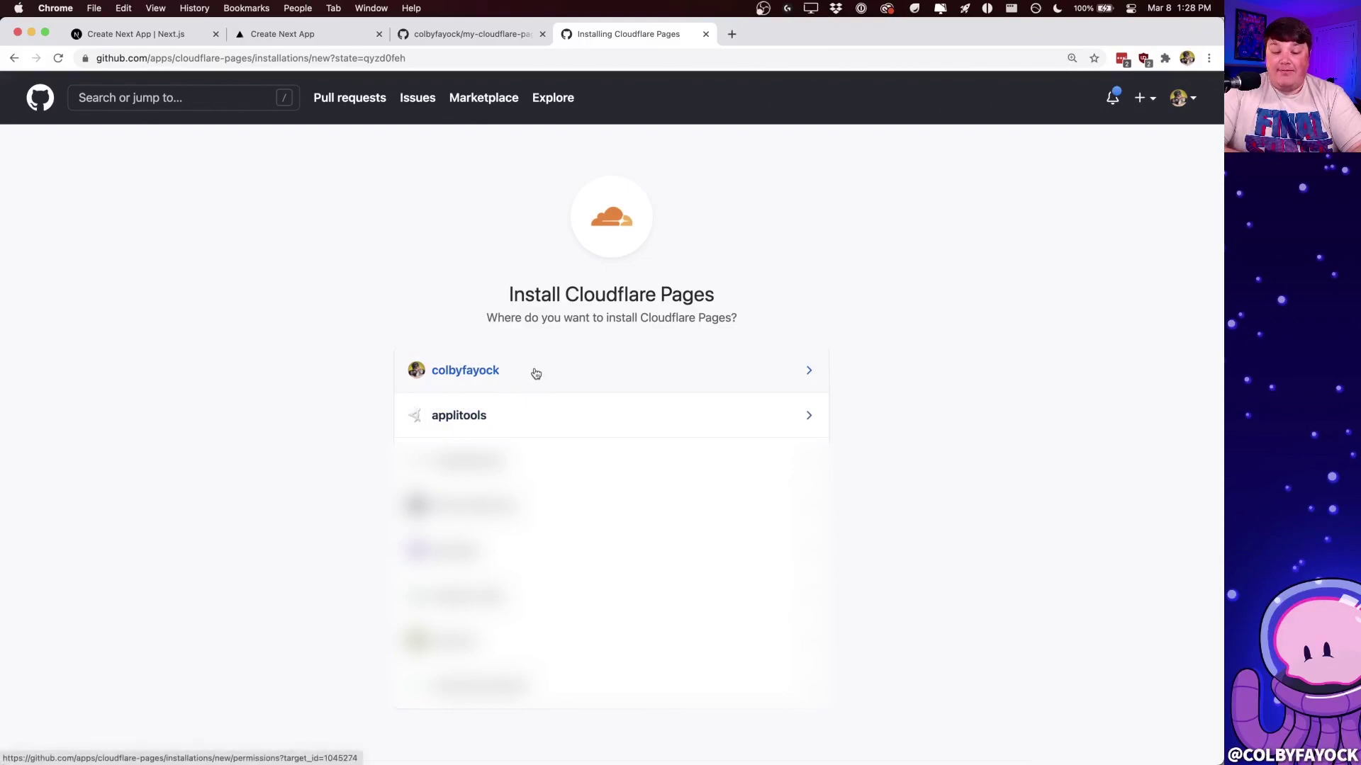
pyautogui.click(536, 373)
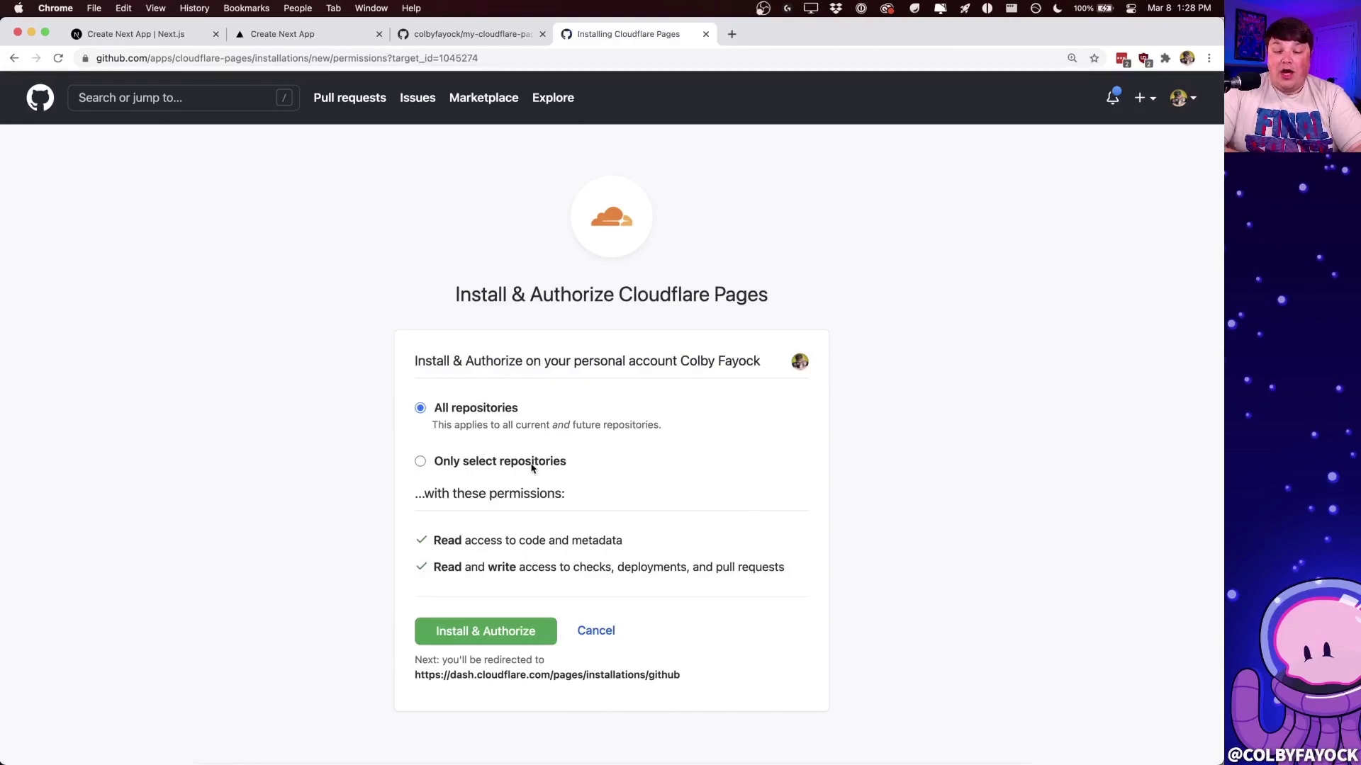
pyautogui.click(421, 462)
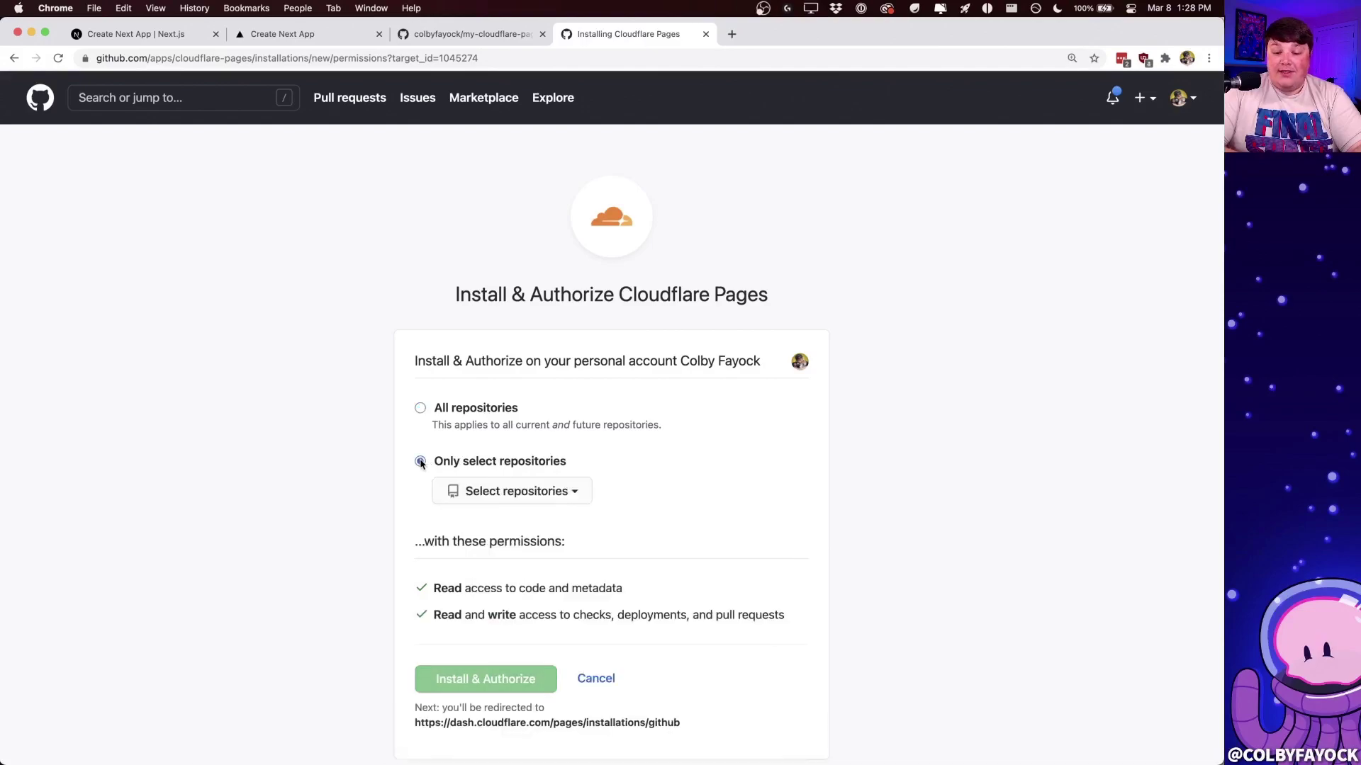
pyautogui.click(479, 494)
pyautogui.click(421, 409)
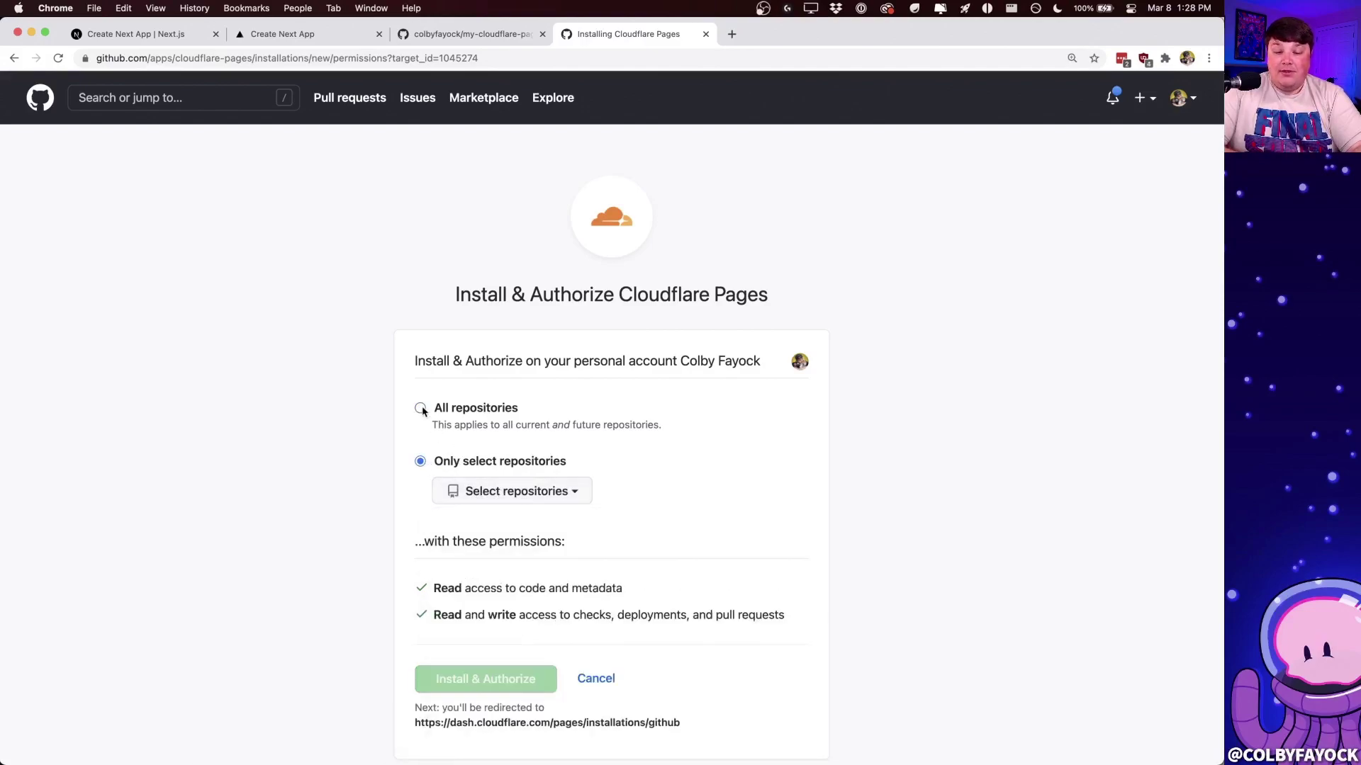
pyautogui.click(421, 409)
pyautogui.scroll(-1, 559, 569)
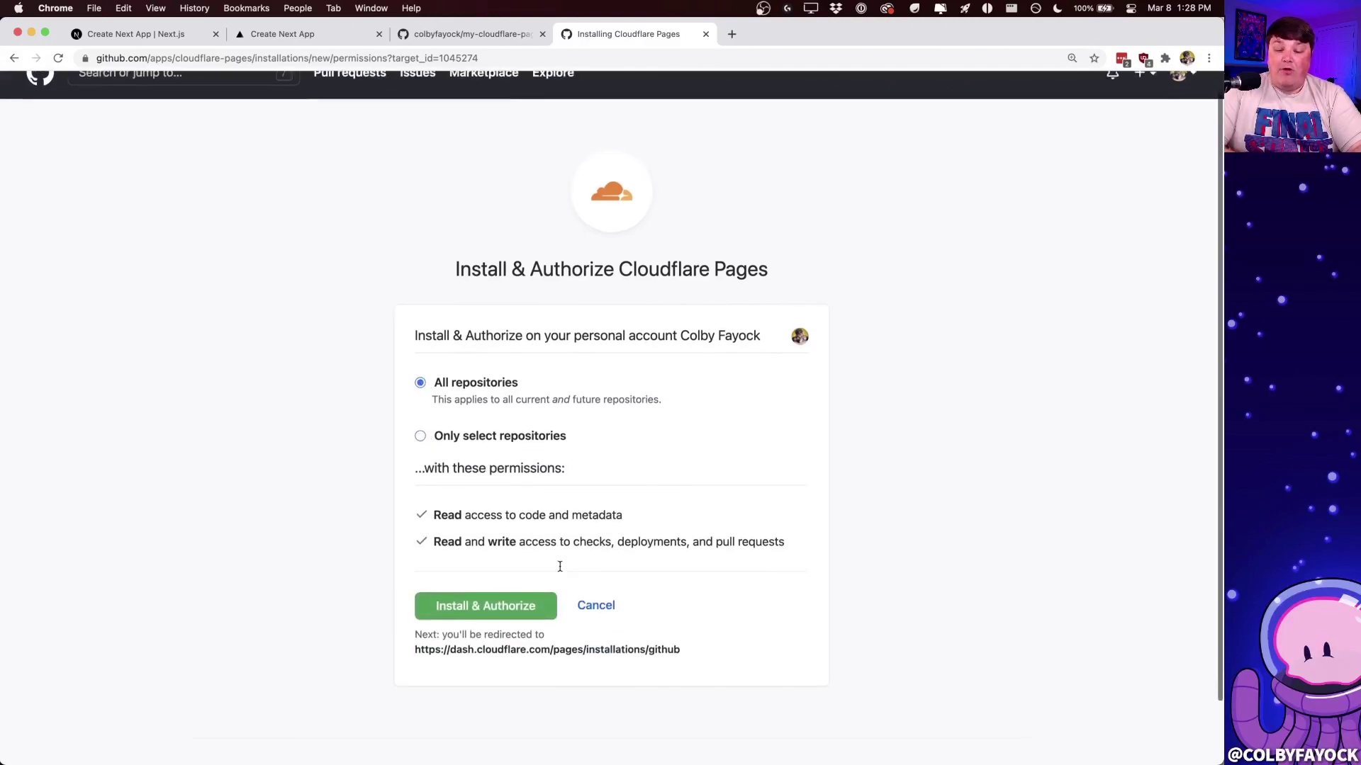
pyautogui.click(506, 606)
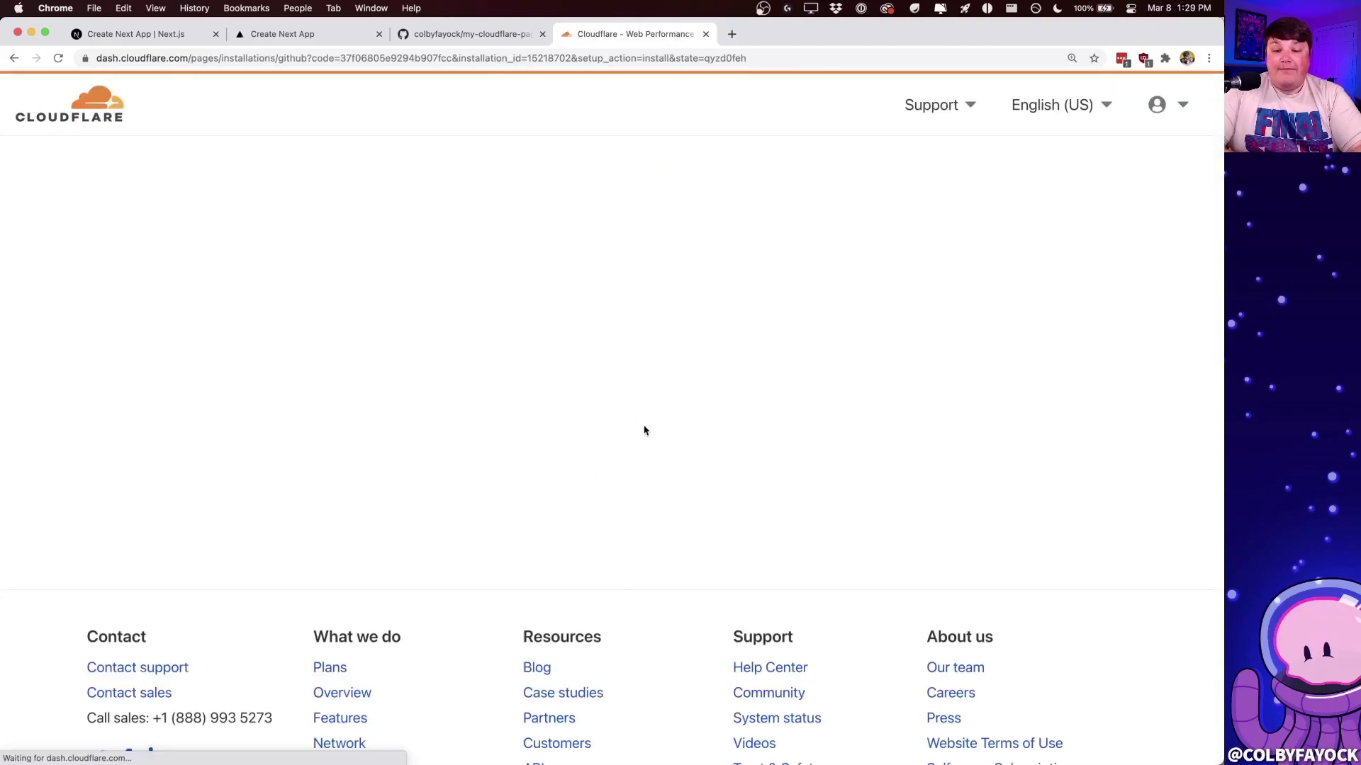
# - Pick my-cloudflare-page from the connected GitHub repository list
pyautogui.scroll(-5, 320, 461)
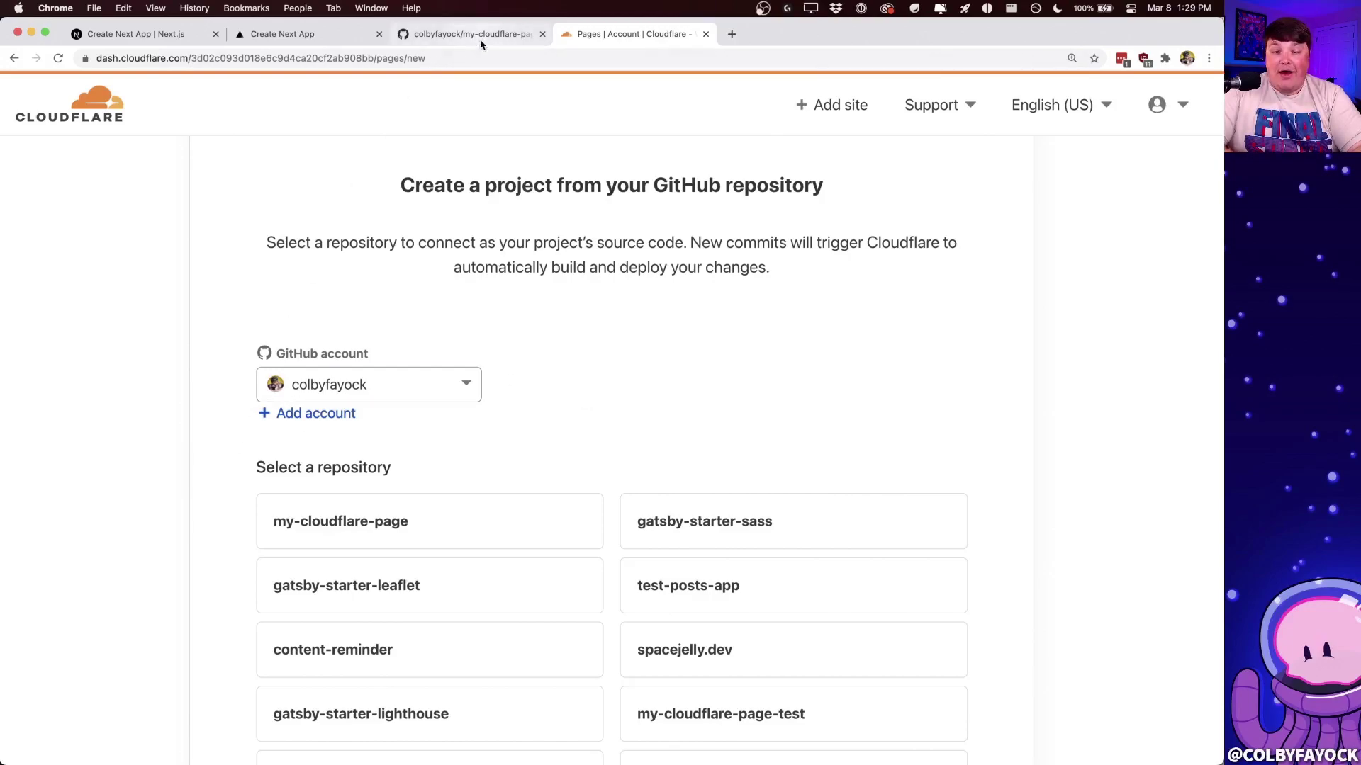
pyautogui.click(354, 513)
pyautogui.scroll(-5, 776, 428)
pyautogui.scroll(-3, 776, 429)
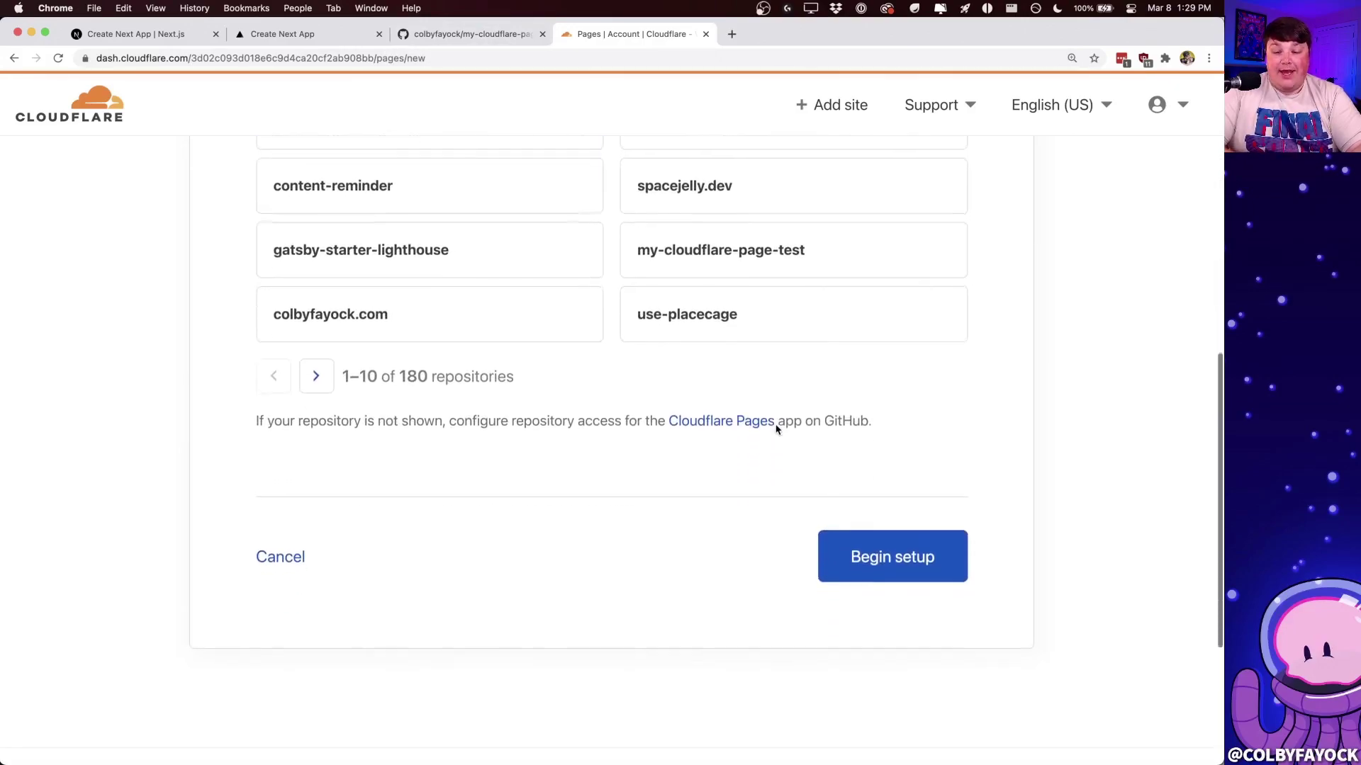
# - Begin setup and confirm project name my-cloudflare-page and production branch main
pyautogui.click(910, 561)
pyautogui.scroll(-1, 558, 502)
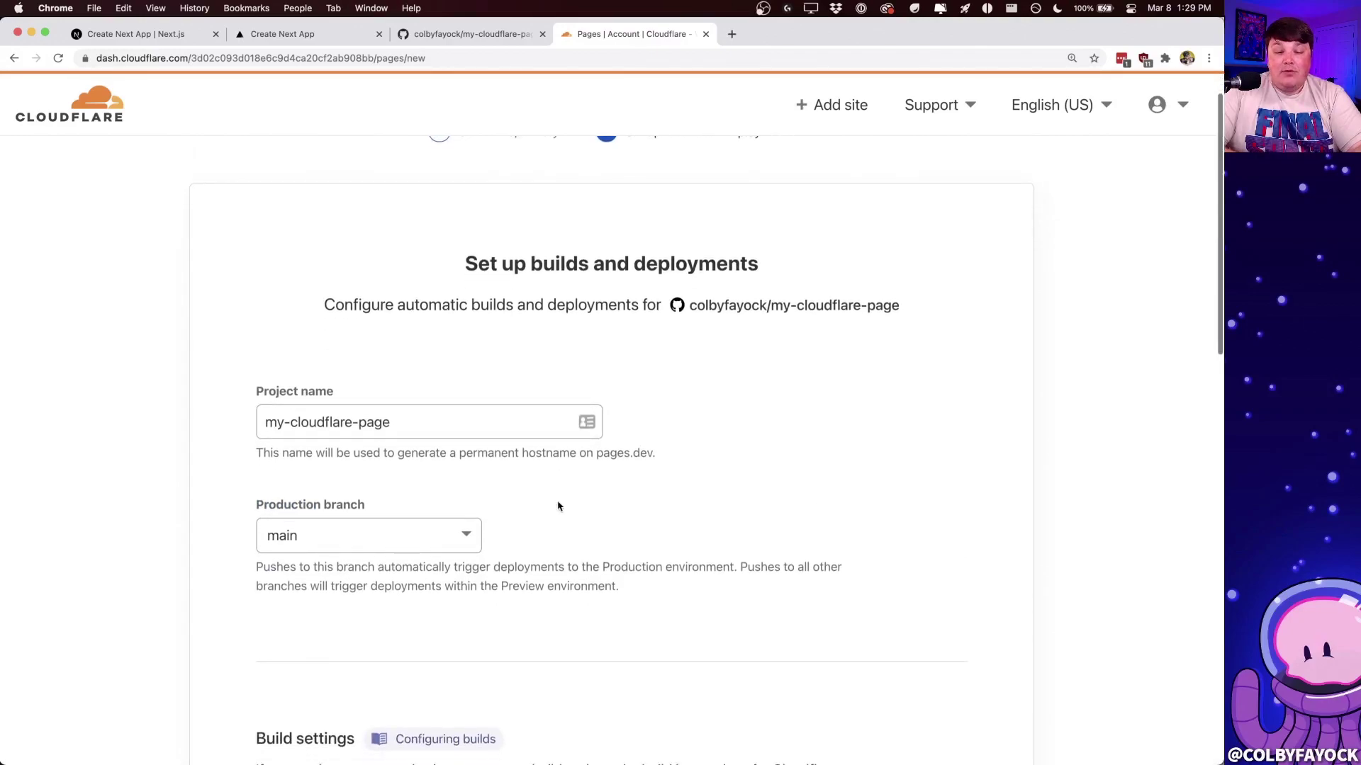
pyautogui.scroll(-2, 317, 395)
pyautogui.scroll(-1, 316, 394)
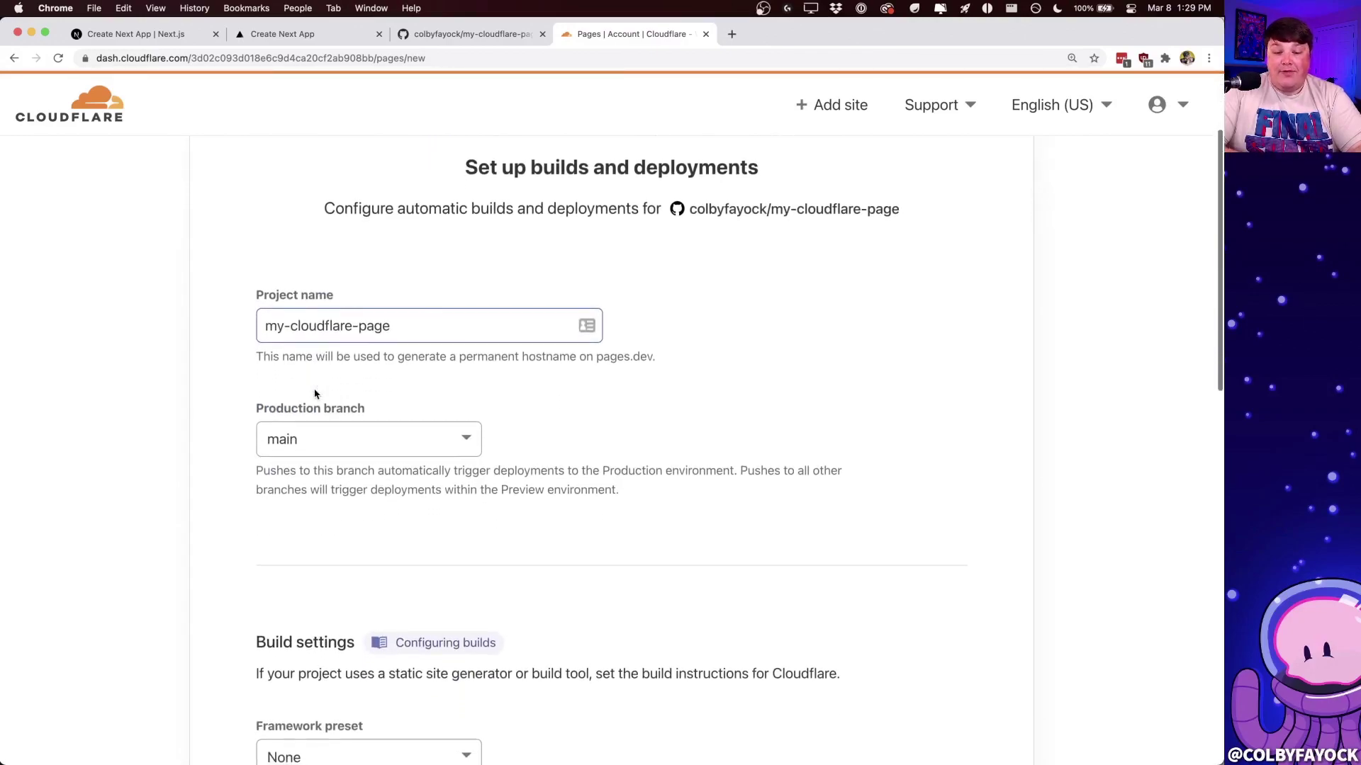
pyautogui.doubleClick(284, 298)
pyautogui.tripleClick(312, 325)
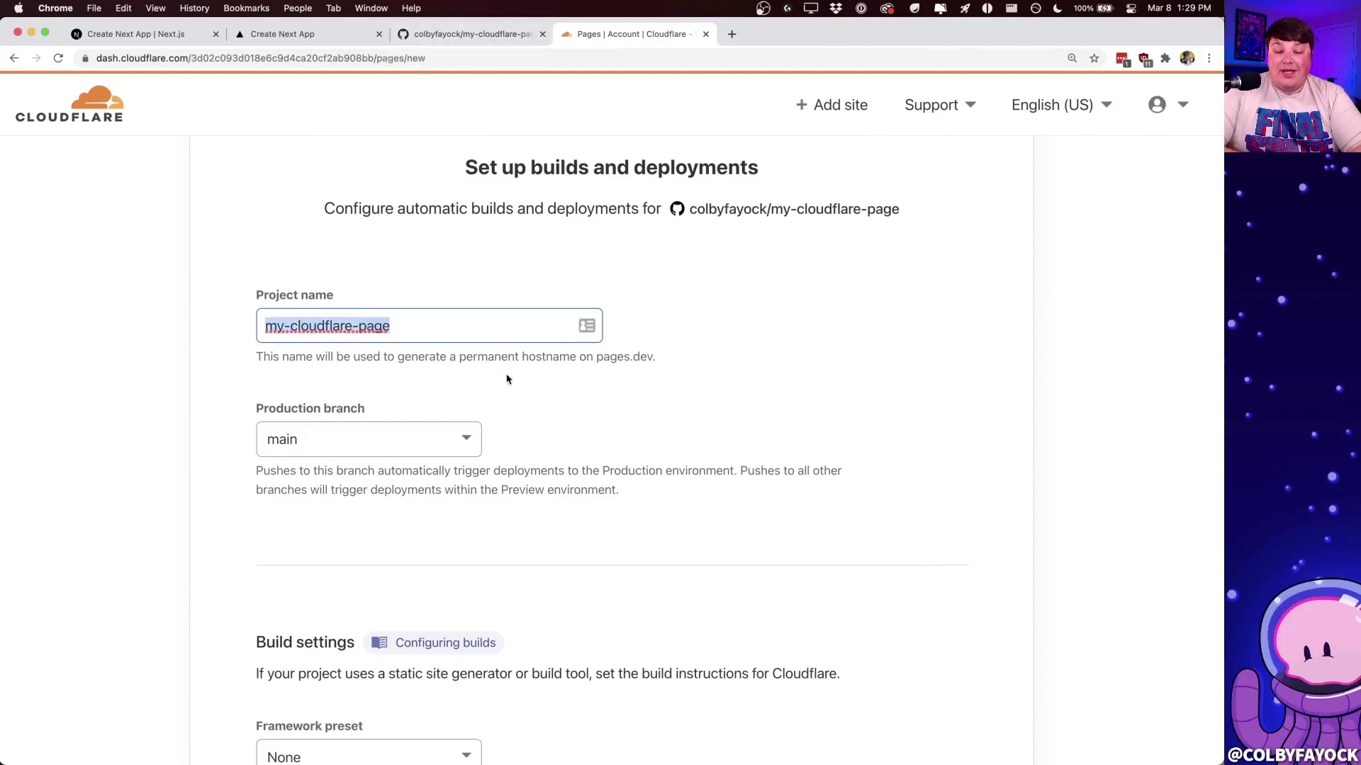
pyautogui.scroll(-3, 507, 379)
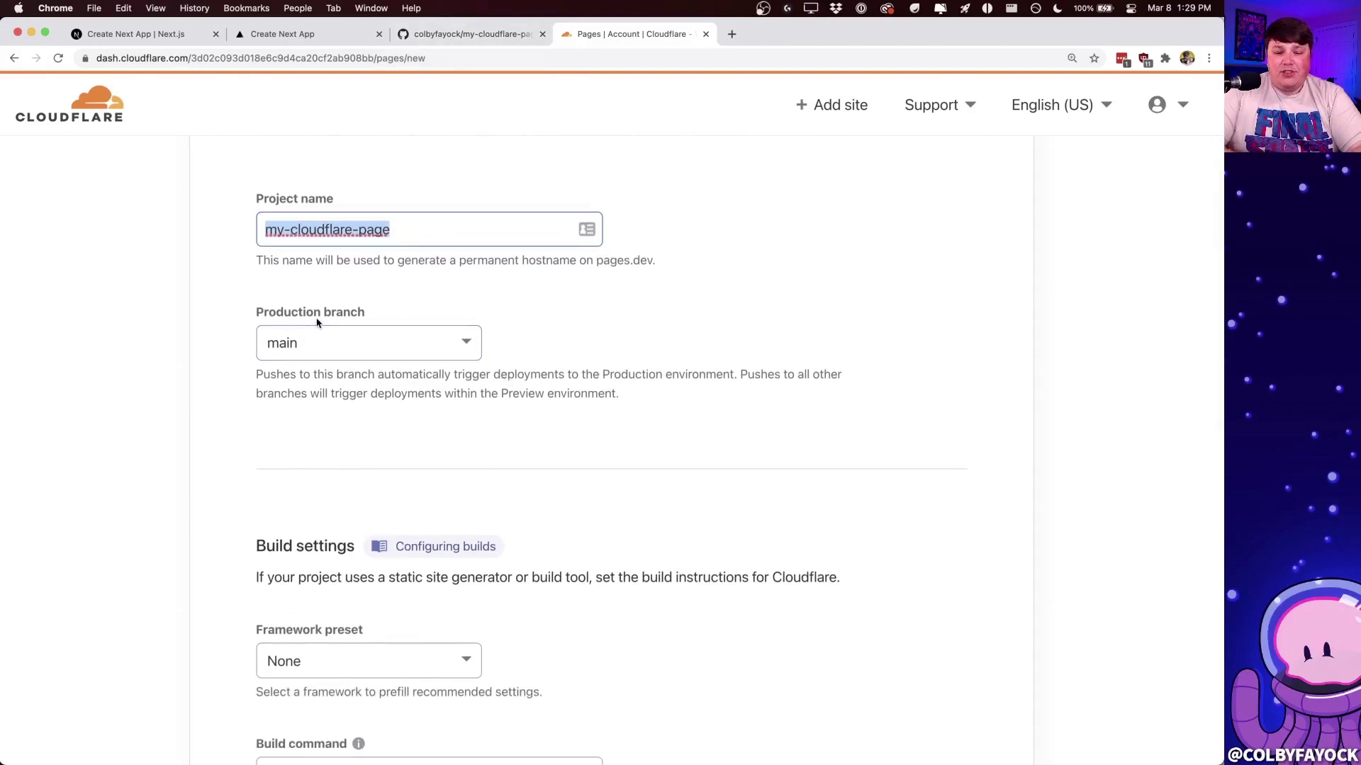
pyautogui.scroll(-1, 318, 326)
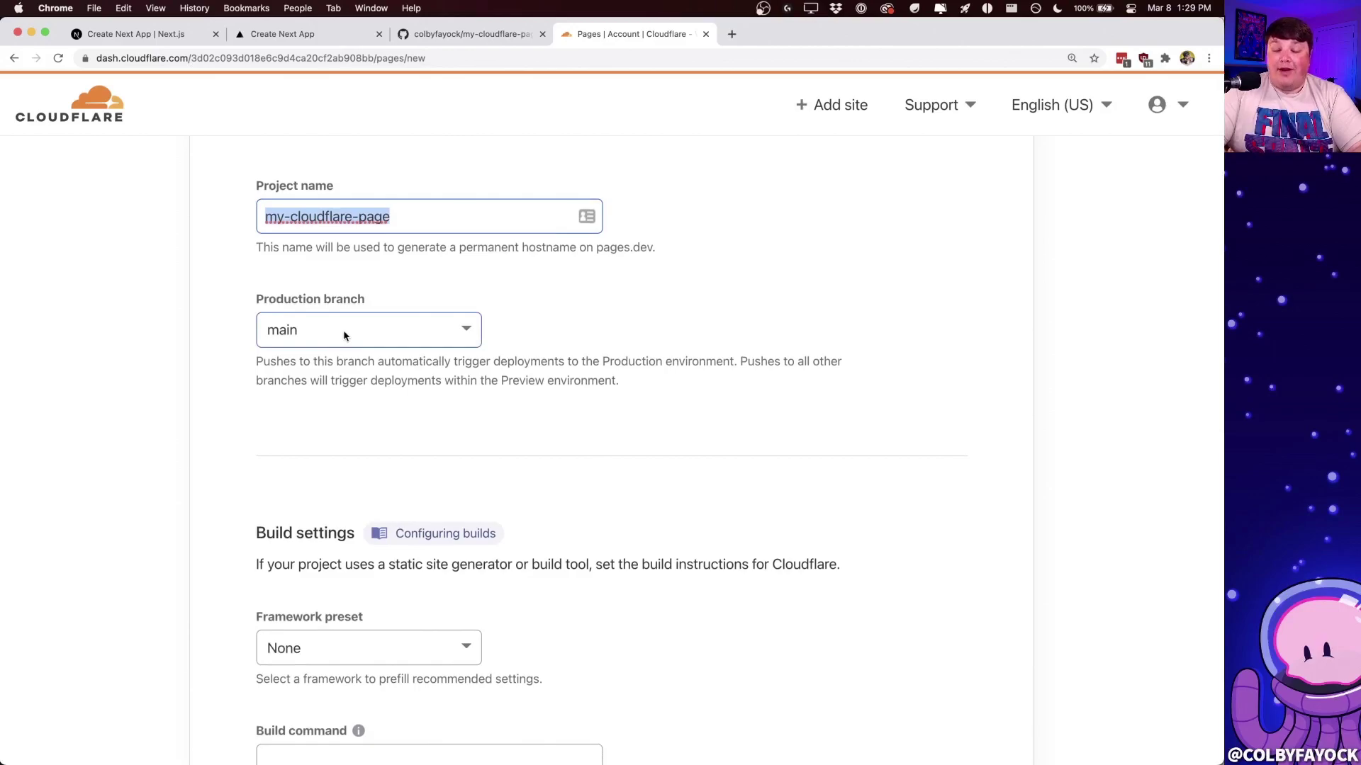
pyautogui.scroll(-8, 344, 335)
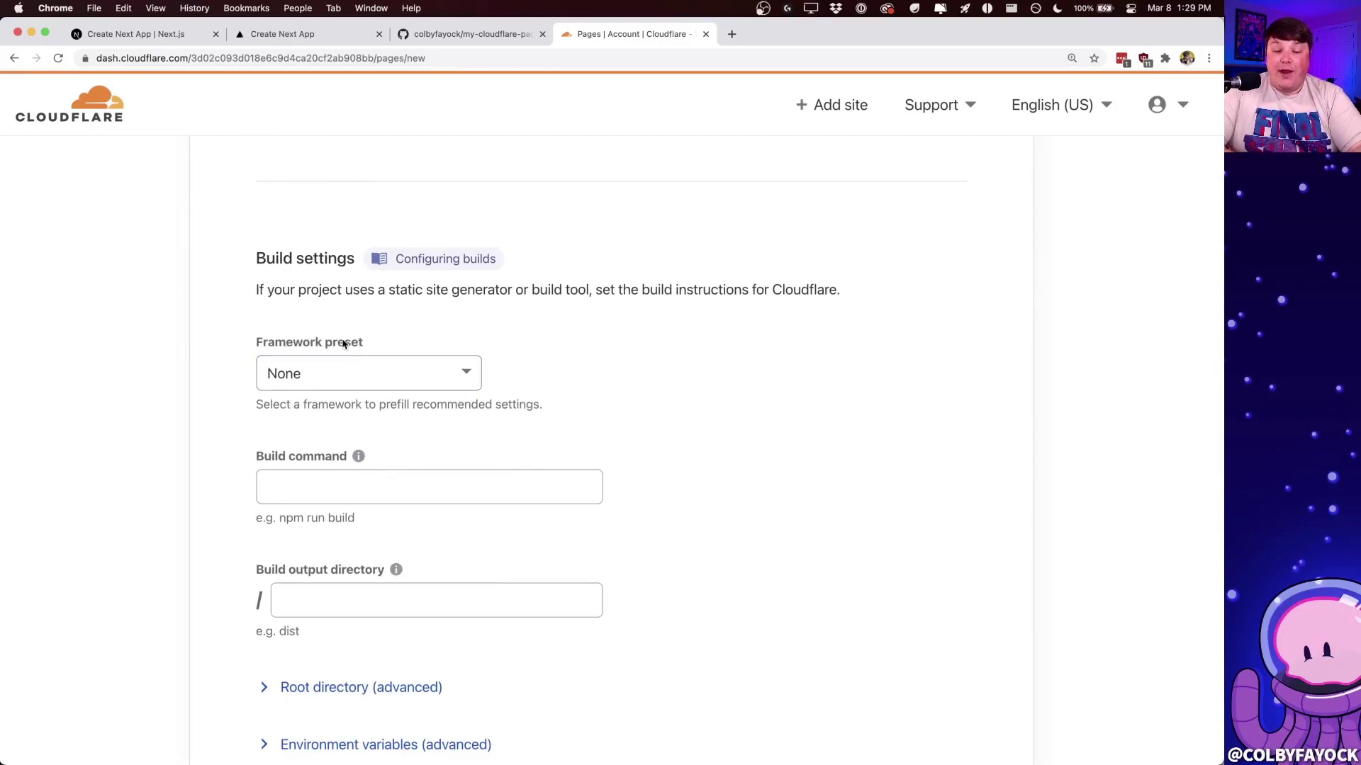
# - Set the framework preset to Next.js (Static HTML Export)
pyautogui.click(403, 382)
pyautogui.scroll(-2, 390, 471)
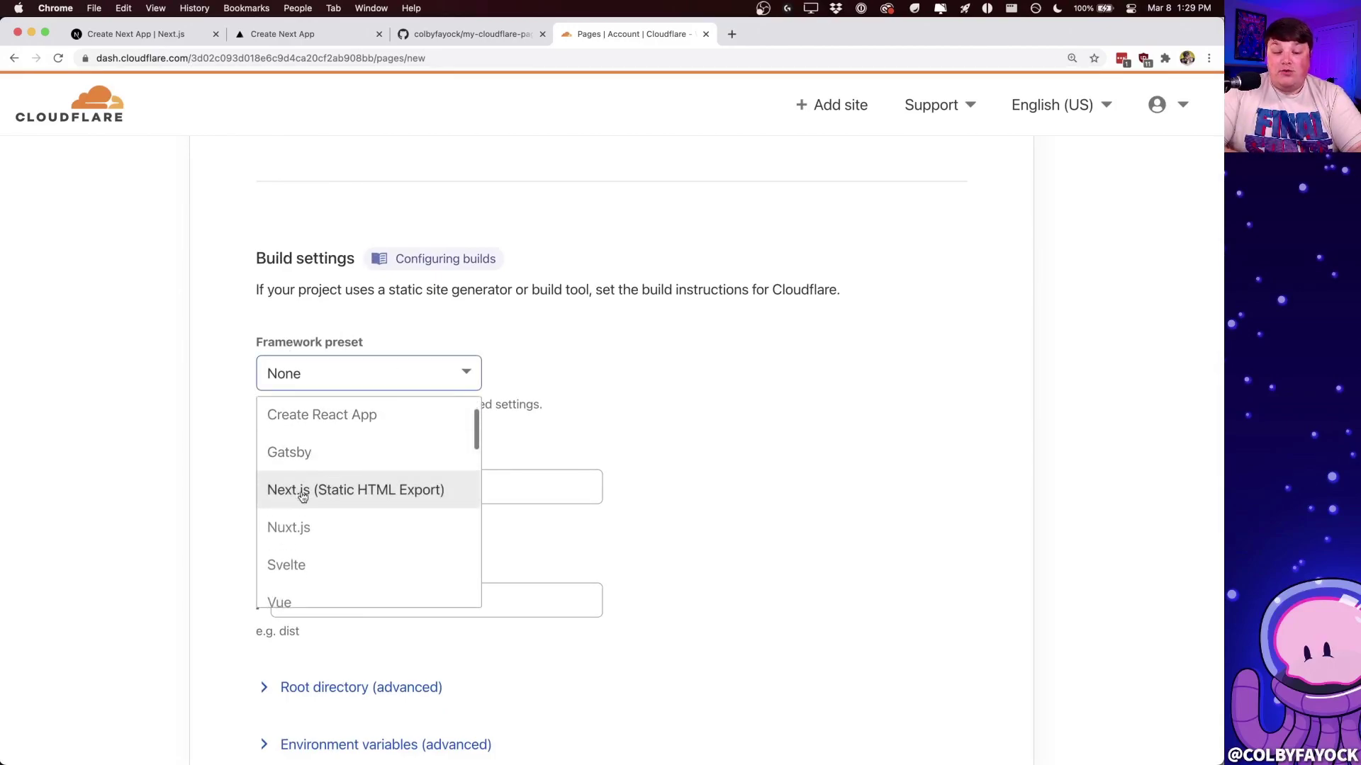
pyautogui.click(338, 494)
pyautogui.scroll(-3, 640, 425)
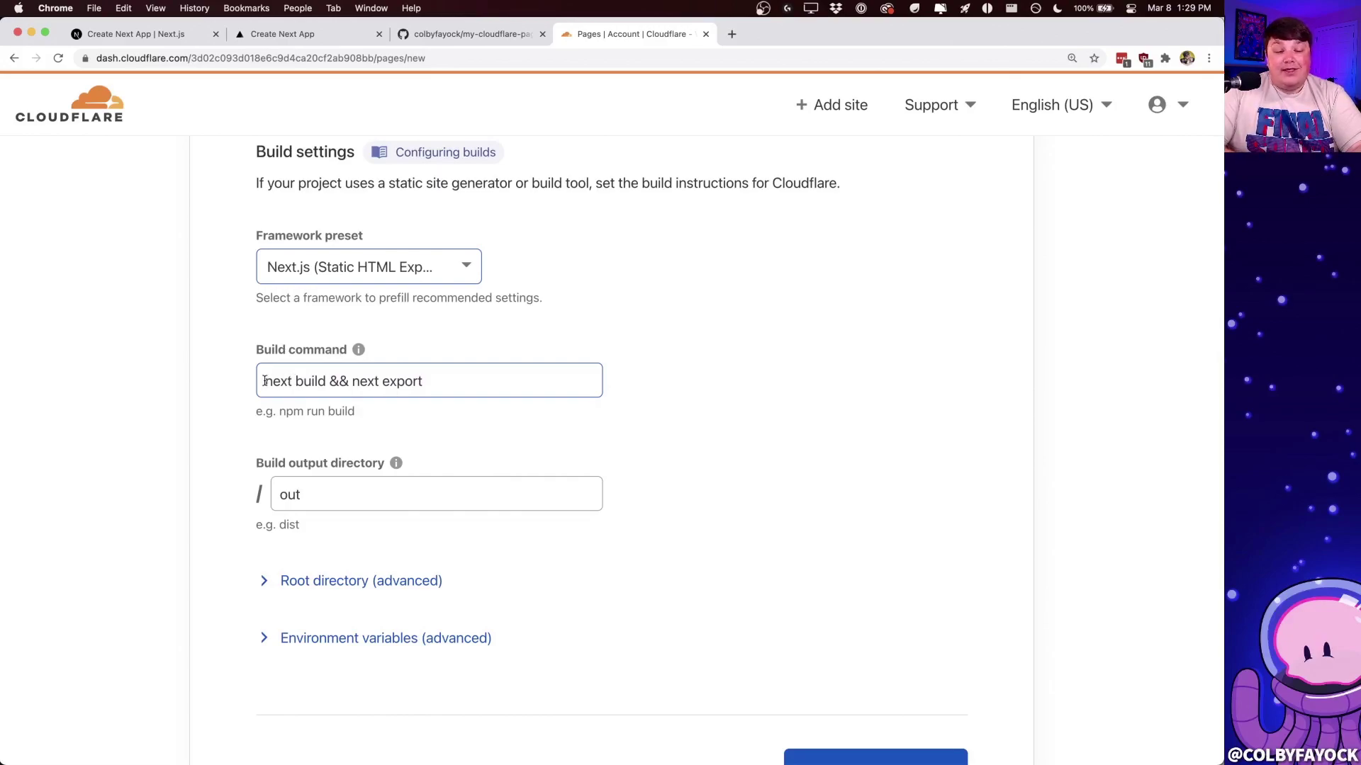
# - Review the prefilled build command next build && next export and output directory out
pyautogui.doubleClick(313, 380)
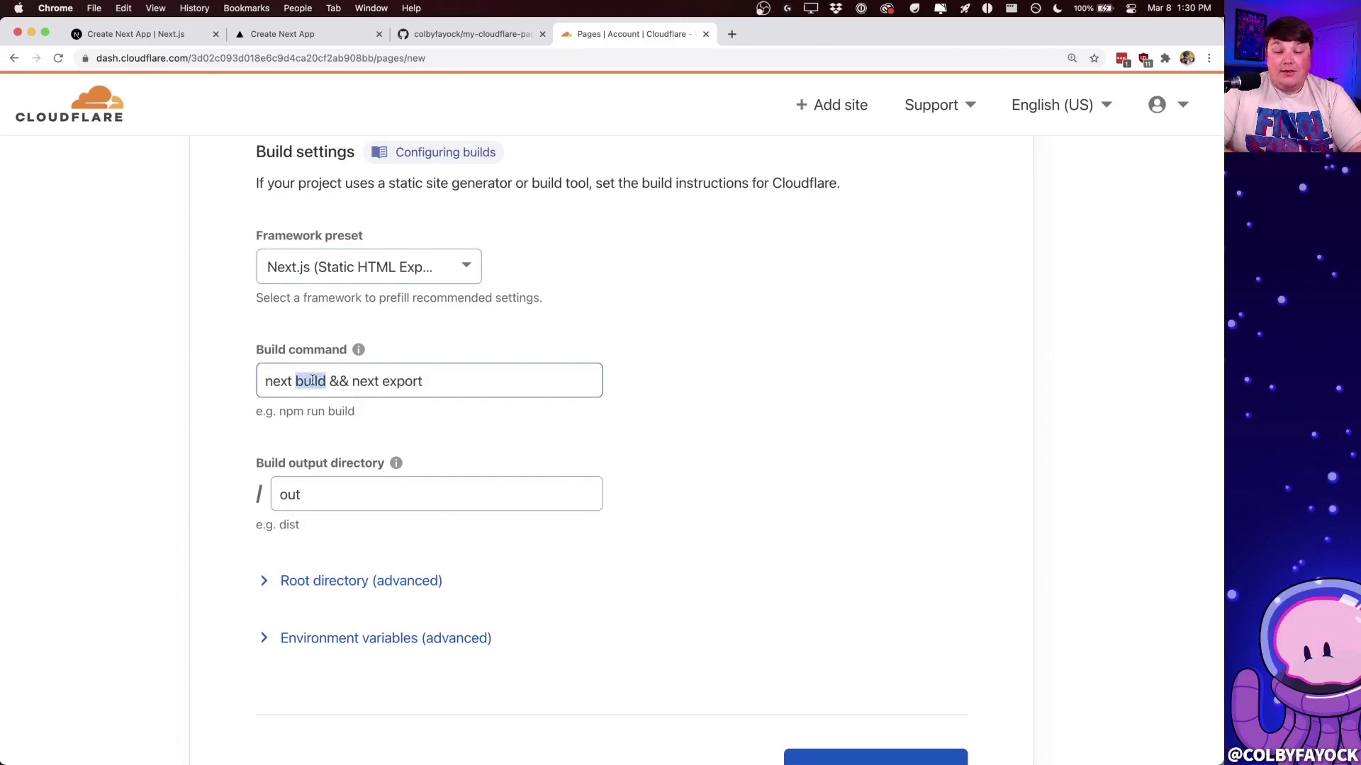
pyautogui.doubleClick(402, 381)
pyautogui.click(476, 381)
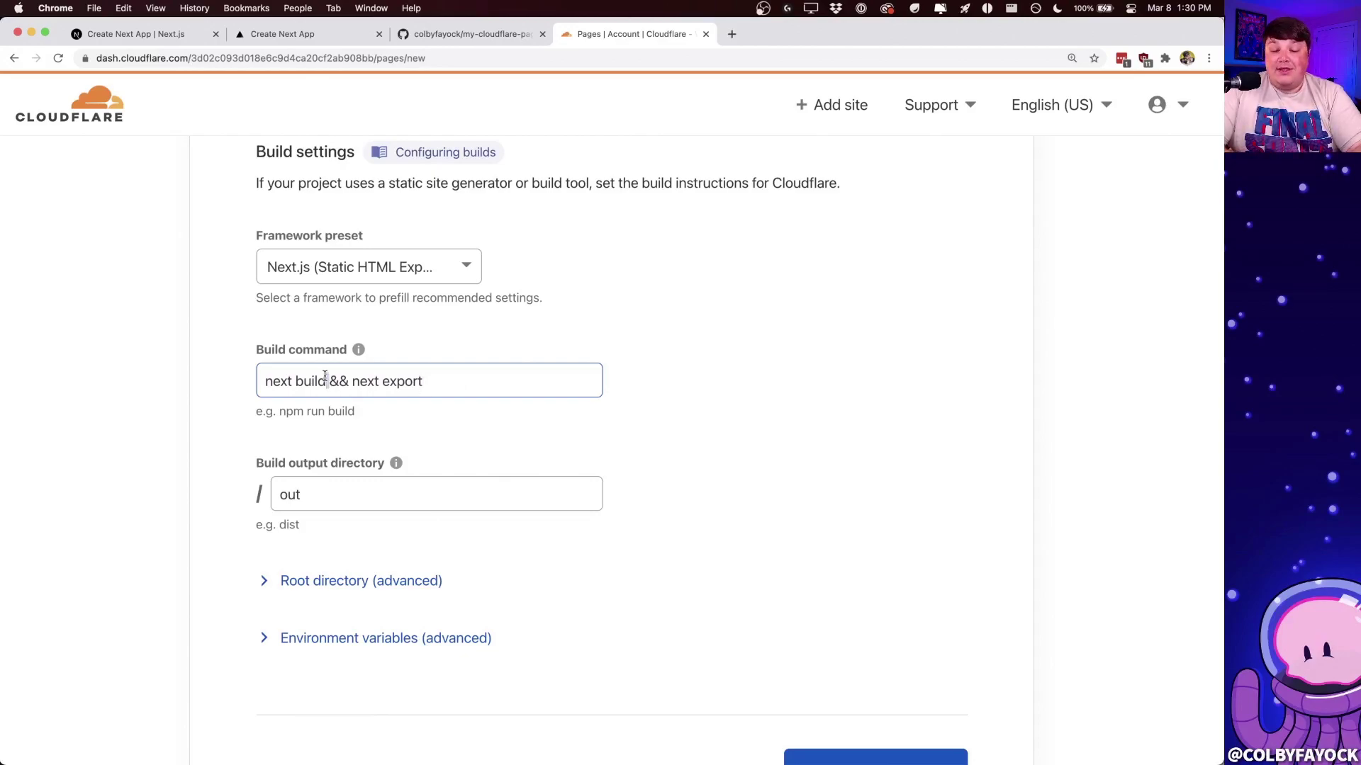
pyautogui.moveTo(263, 381); pyautogui.dragTo(477, 376)
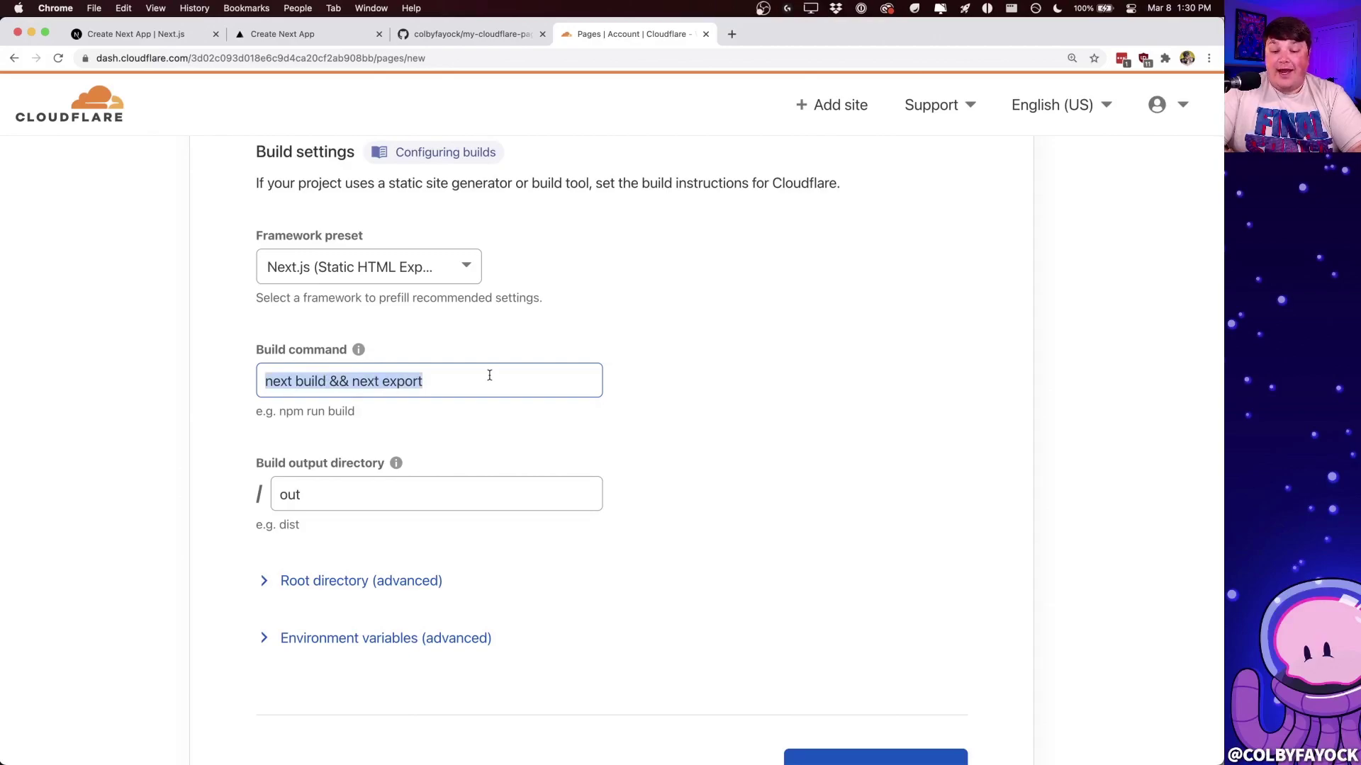
pyautogui.scroll(-1, 489, 375)
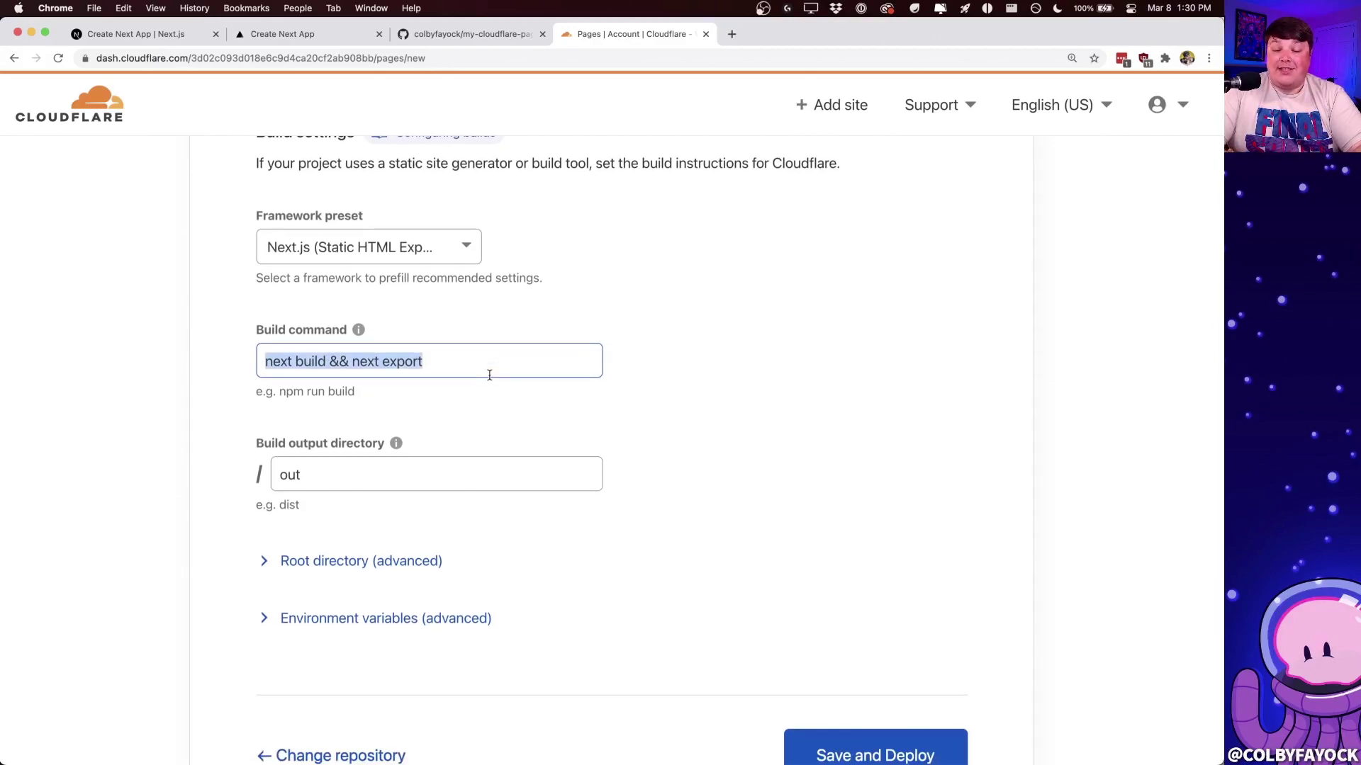
pyautogui.scroll(-1, 291, 439)
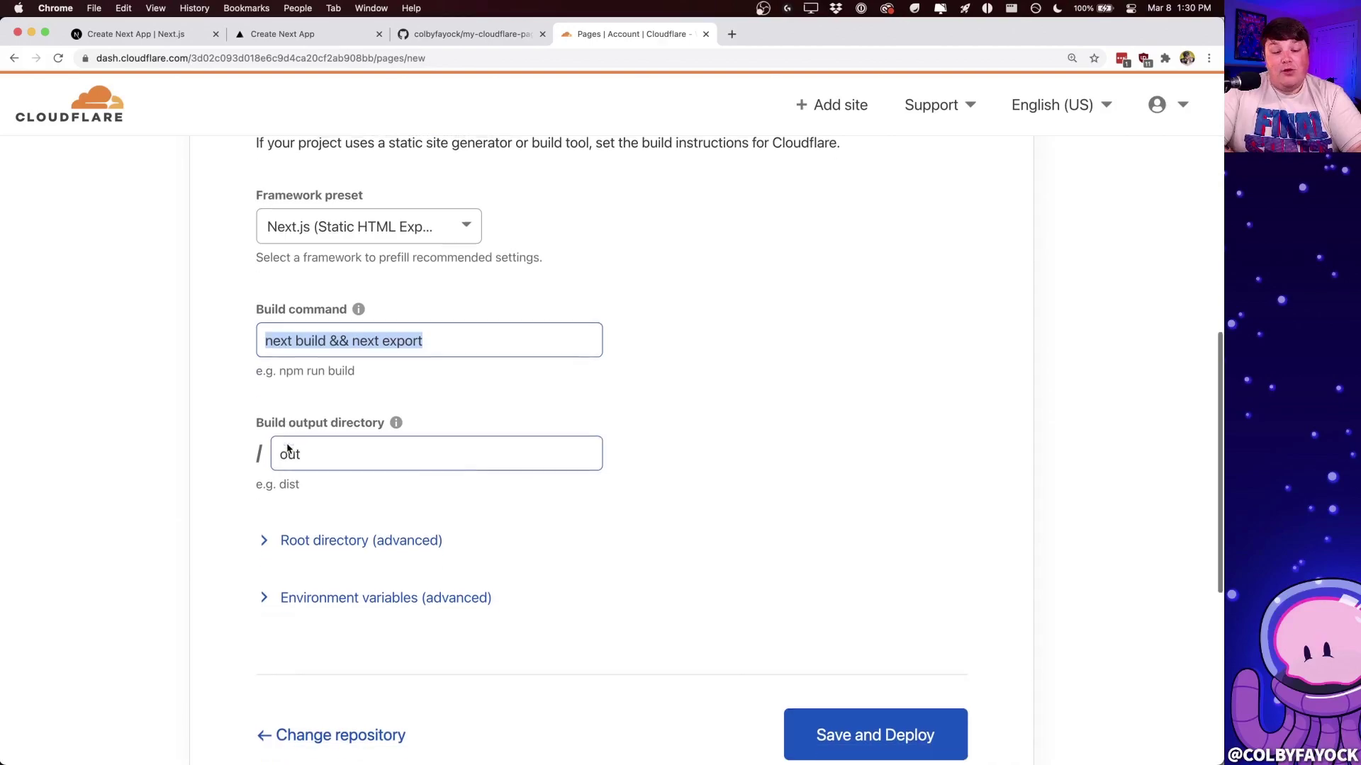
pyautogui.doubleClick(292, 449)
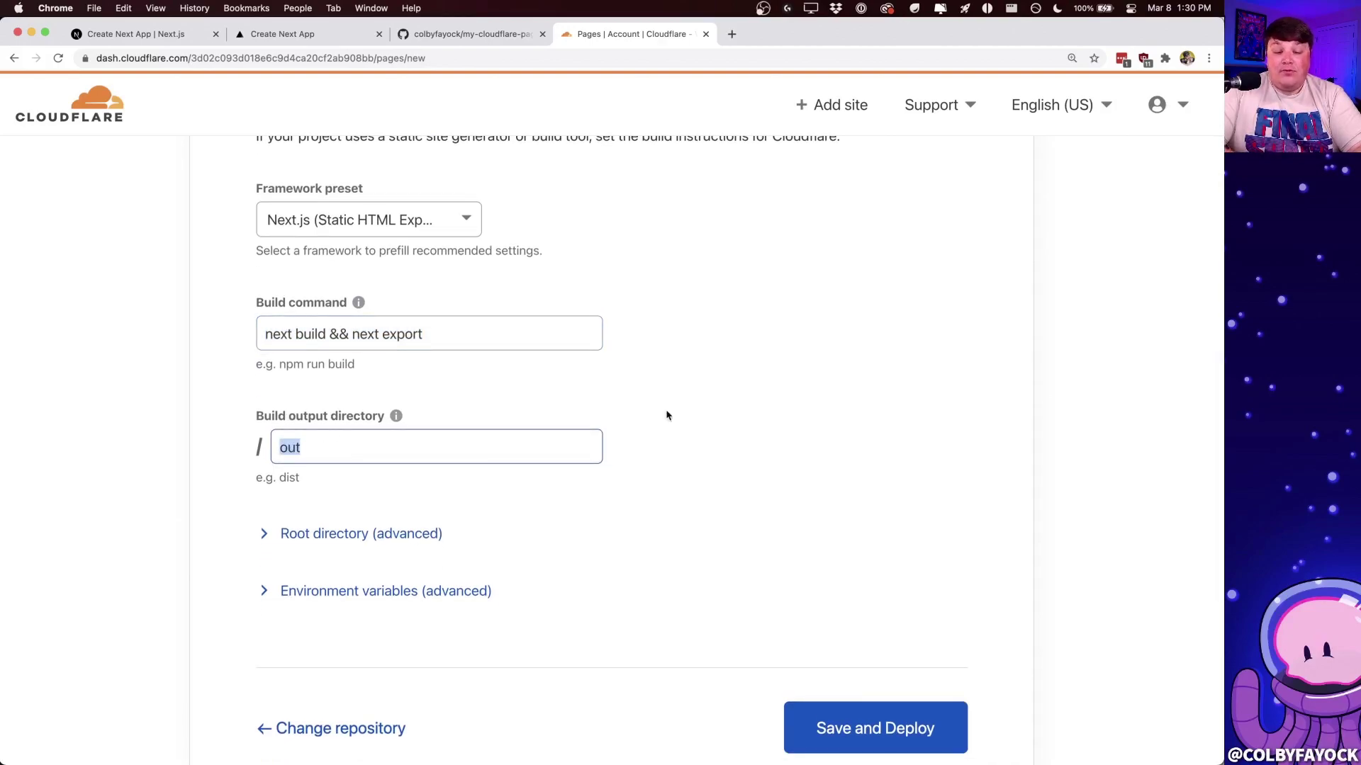
pyautogui.click(792, 457)
pyautogui.scroll(-2, 793, 456)
pyautogui.scroll(-2, 756, 456)
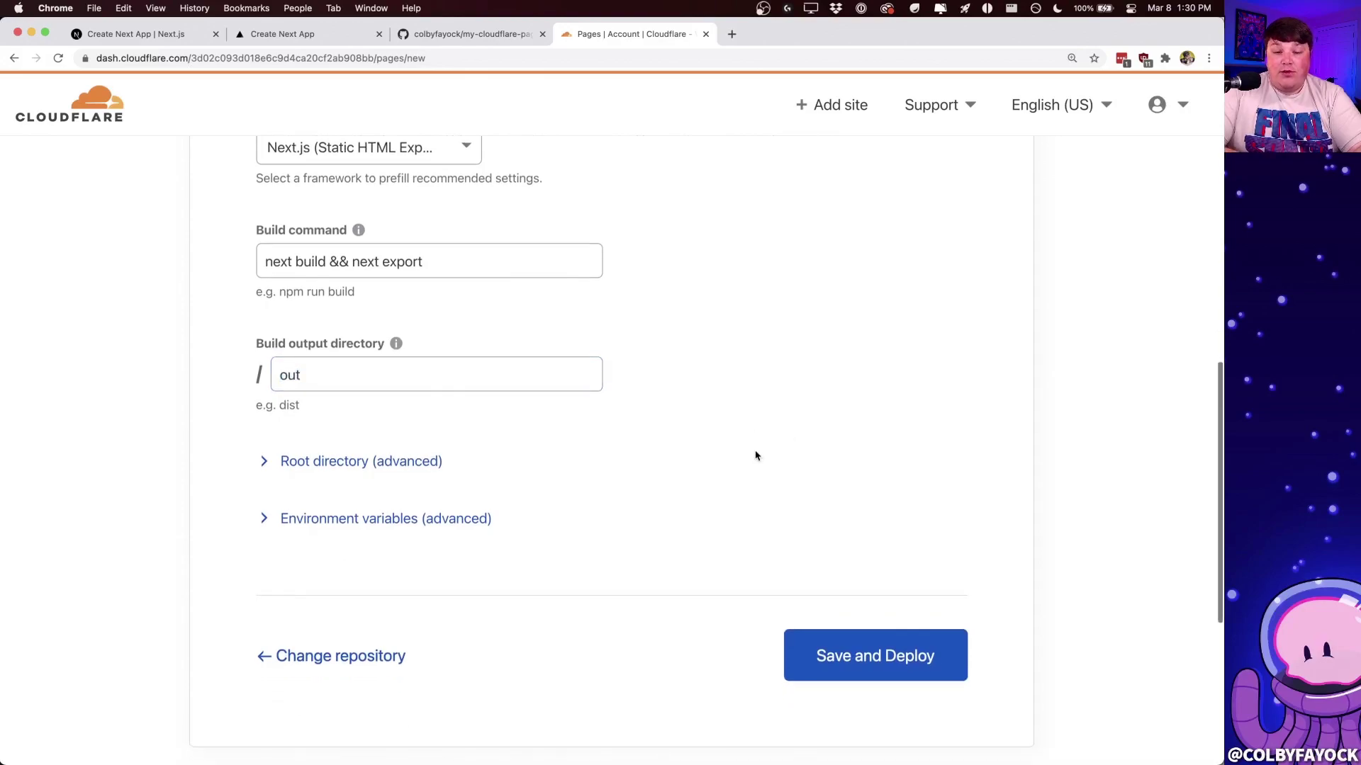
# - Save the settings to launch the first my-cloudflare-page deployment and follow its In progress status
pyautogui.click(849, 630)
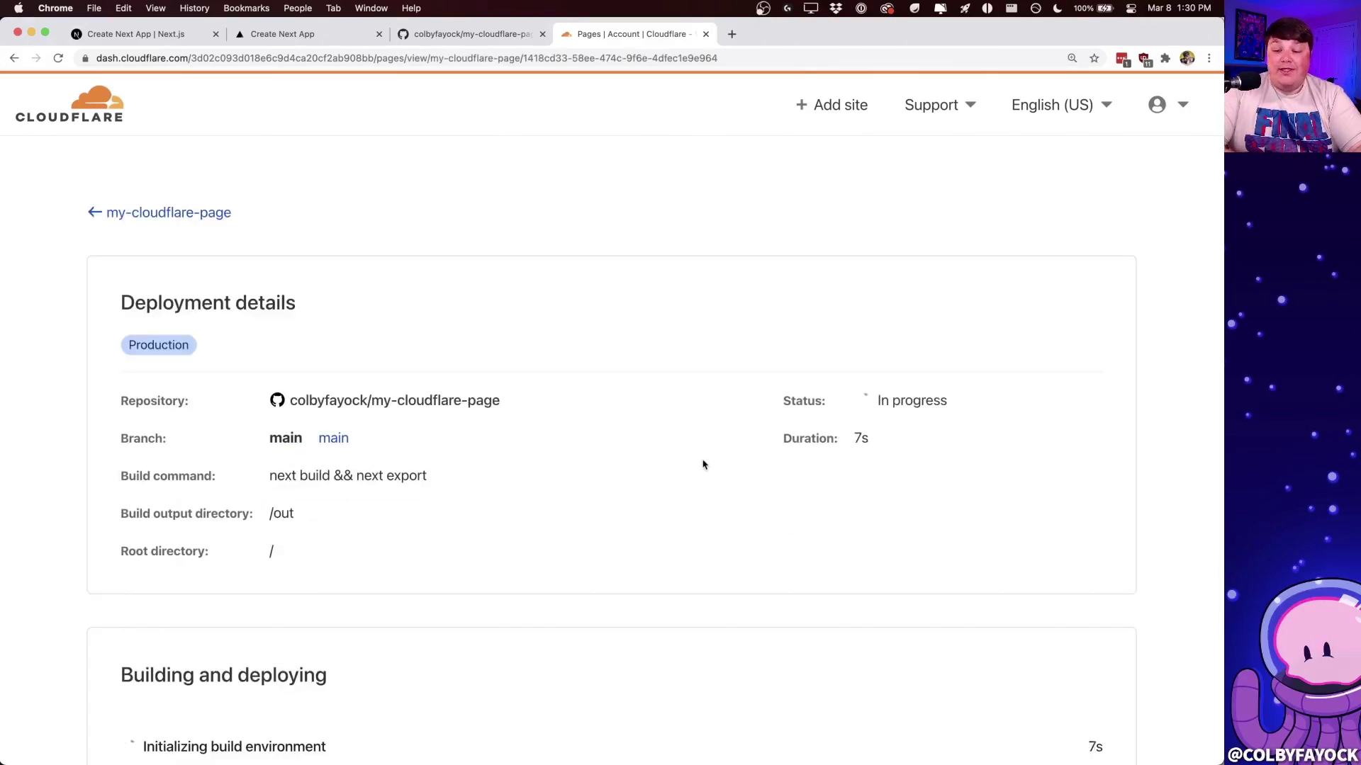
pyautogui.tripleClick(891, 401)
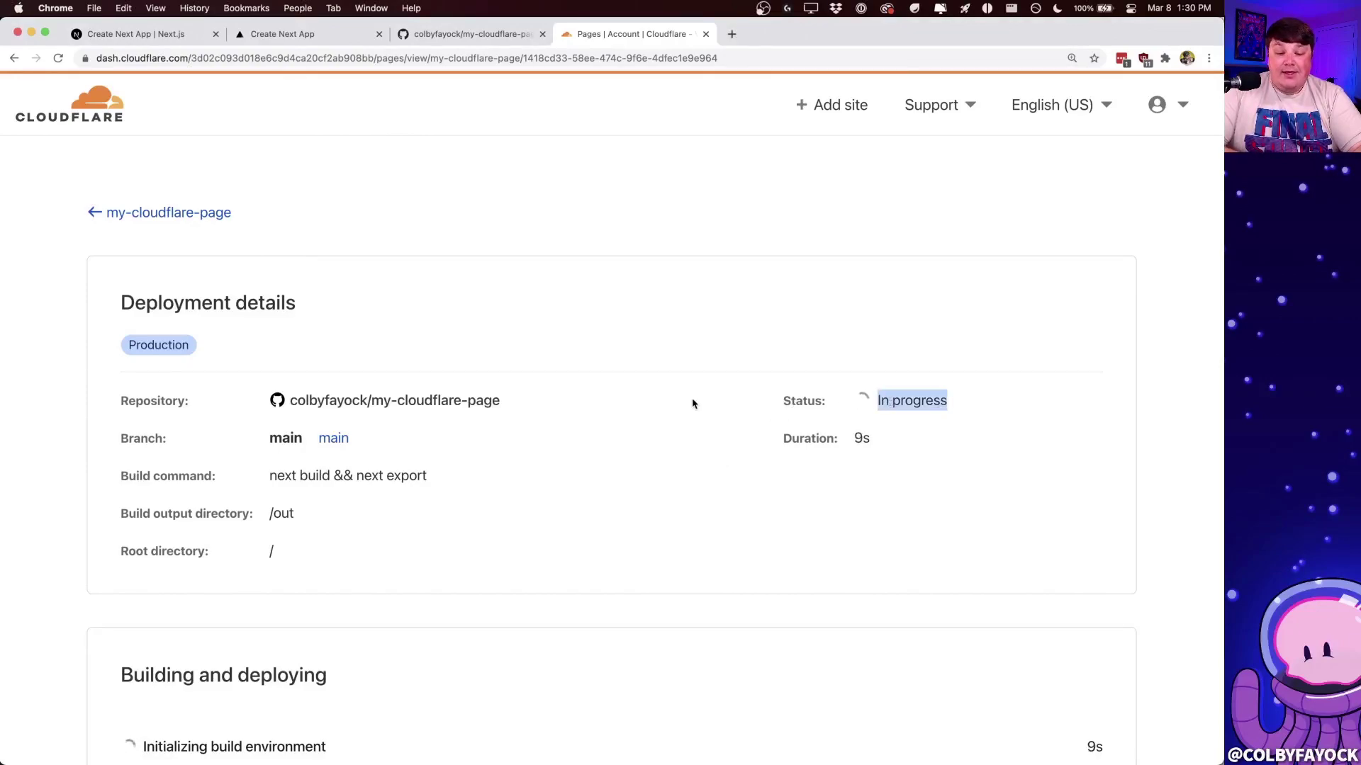
pyautogui.scroll(-10, 692, 398)
pyautogui.scroll(-3, 693, 401)
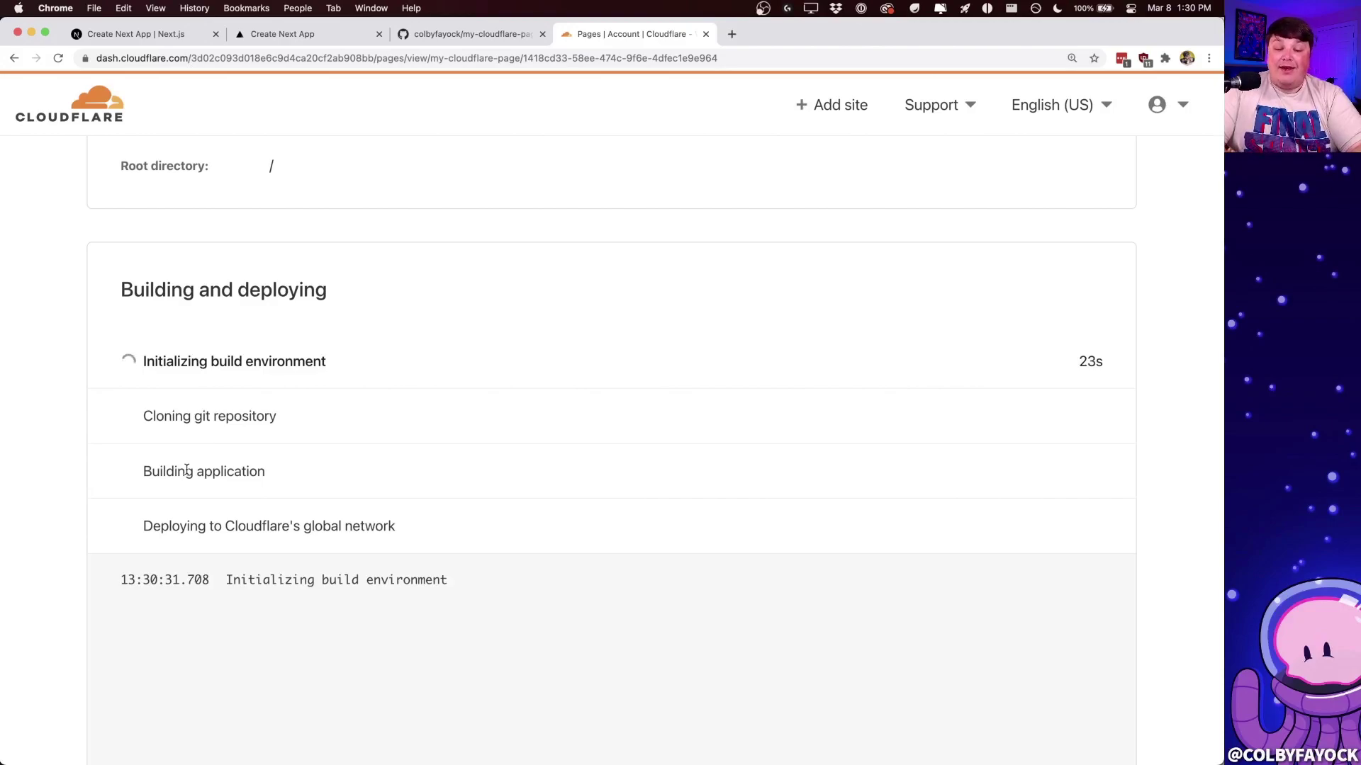
# - Check the deploying-to-Cloudflare's-global-network step in the build log, then bring the terminal forward
pyautogui.tripleClick(185, 532)
pyautogui.click(288, 533)
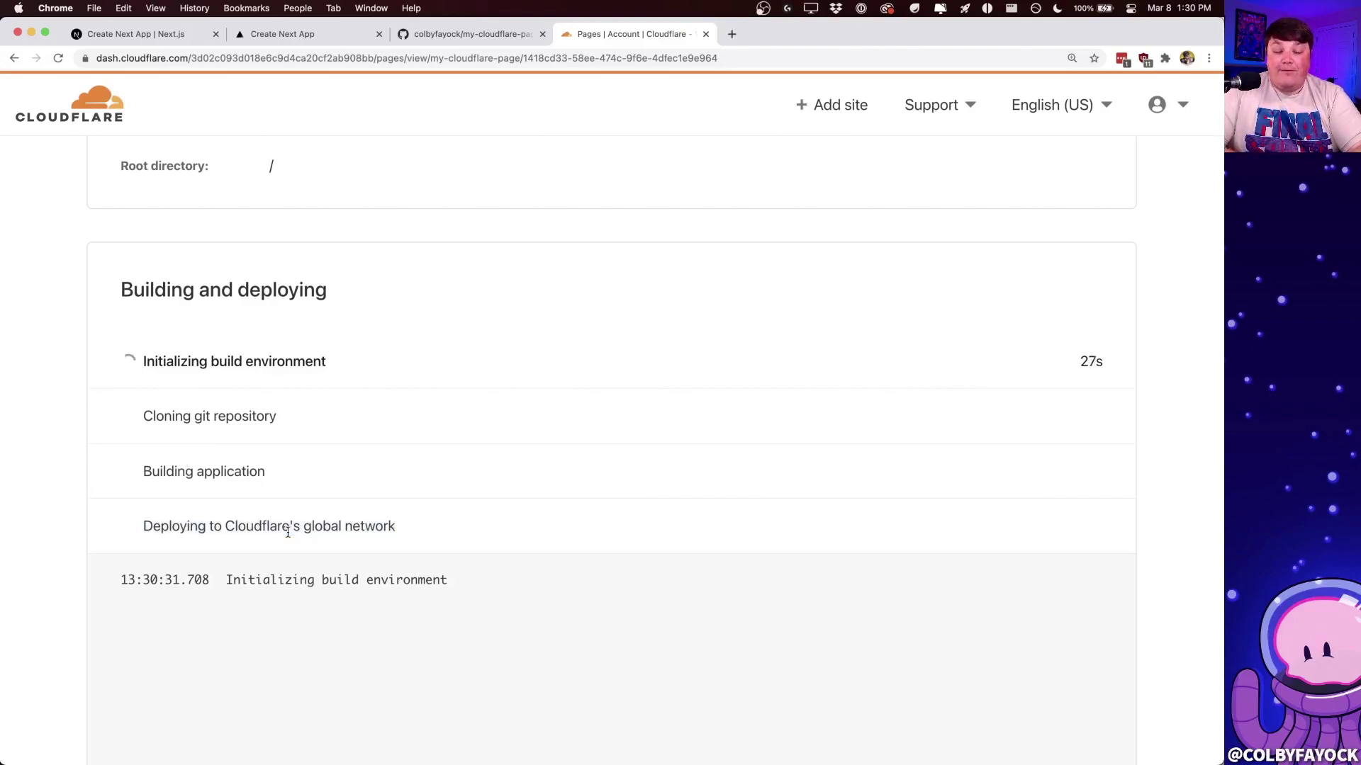
pyautogui.doubleClick(288, 533)
pyautogui.tripleClick(357, 531)
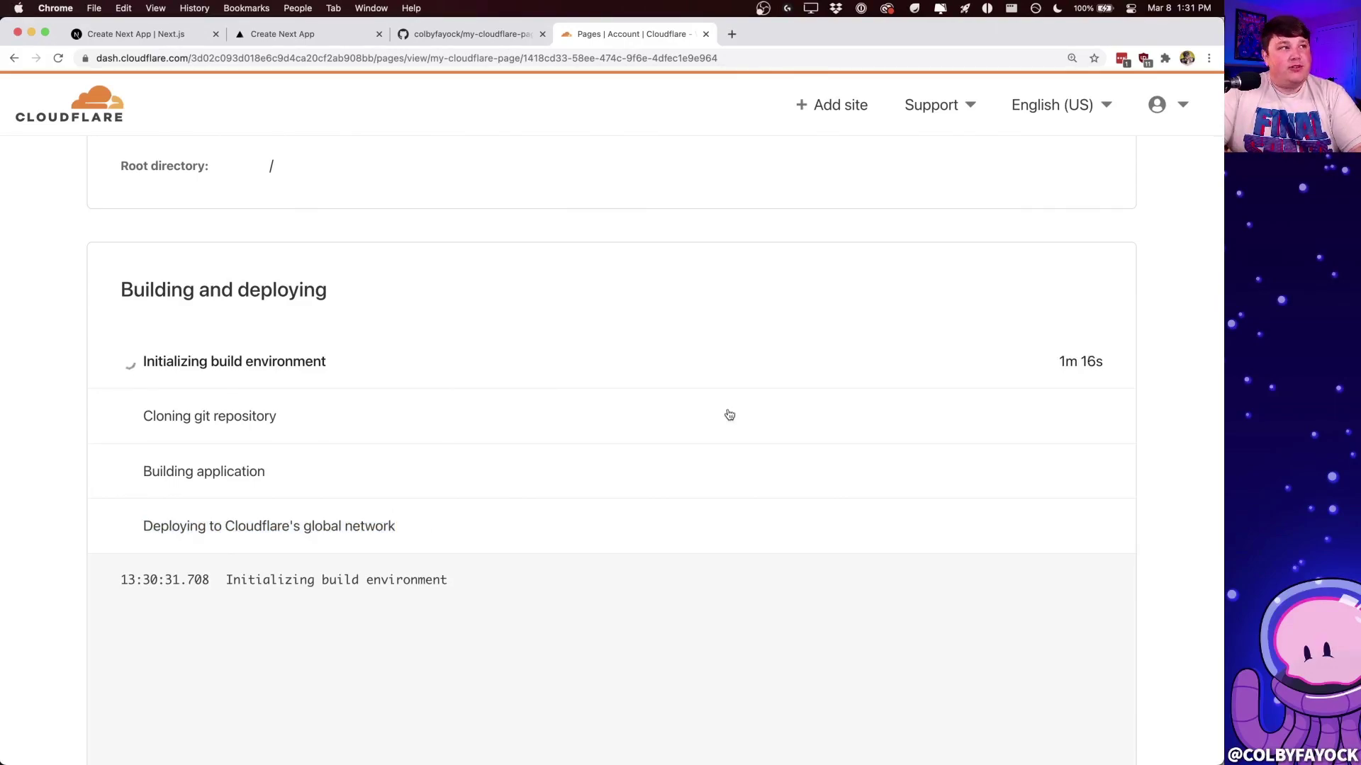
pyautogui.press('super+Tab')
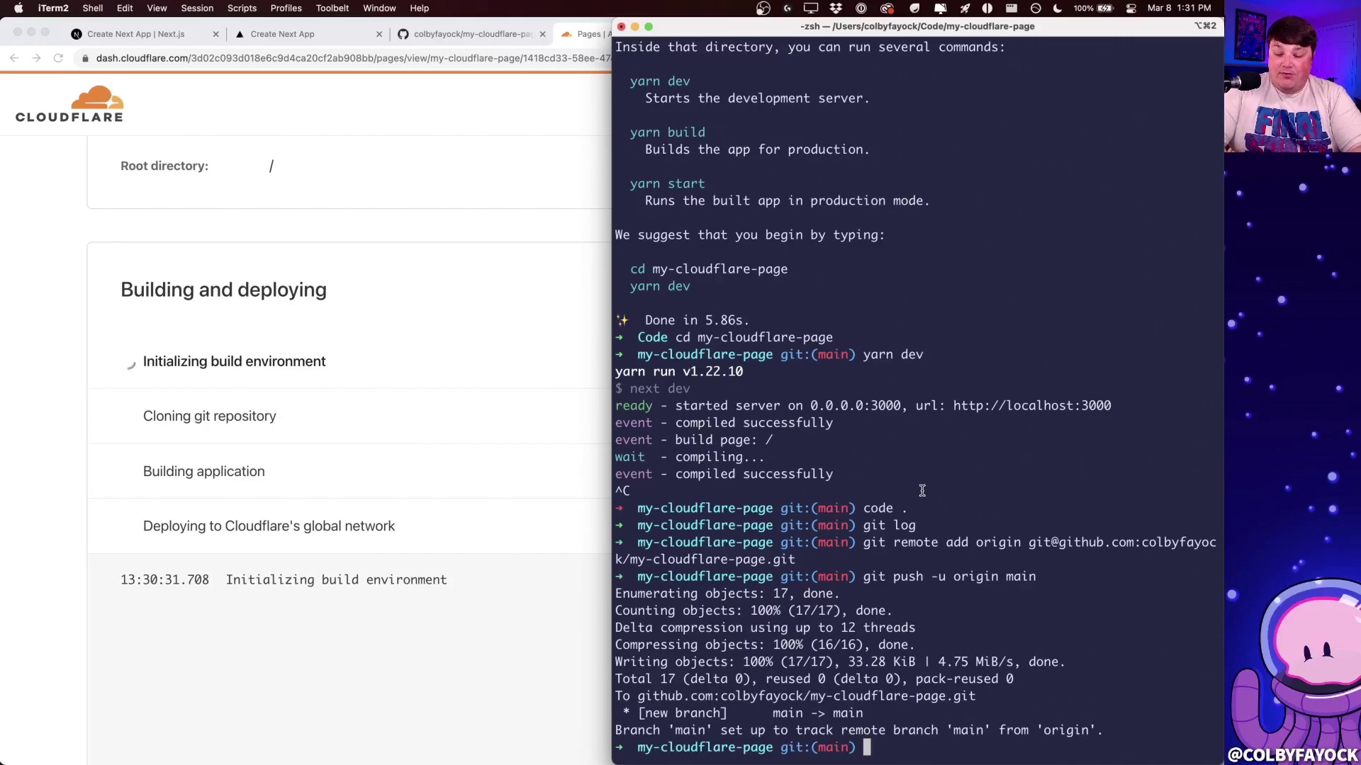
# - Run next export locally, which fails with 'command not found: next', then return to the editor
pyautogui.write('next export')
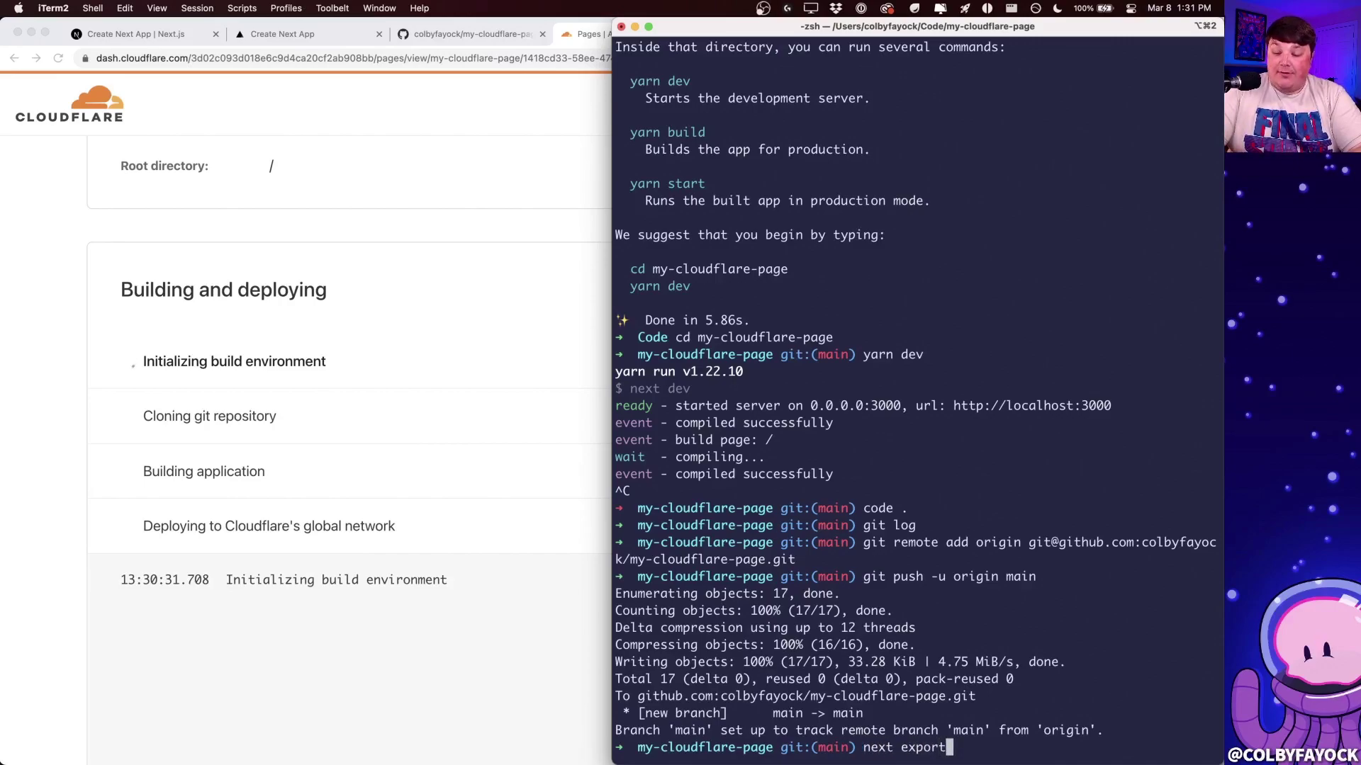
pyautogui.press('Return')
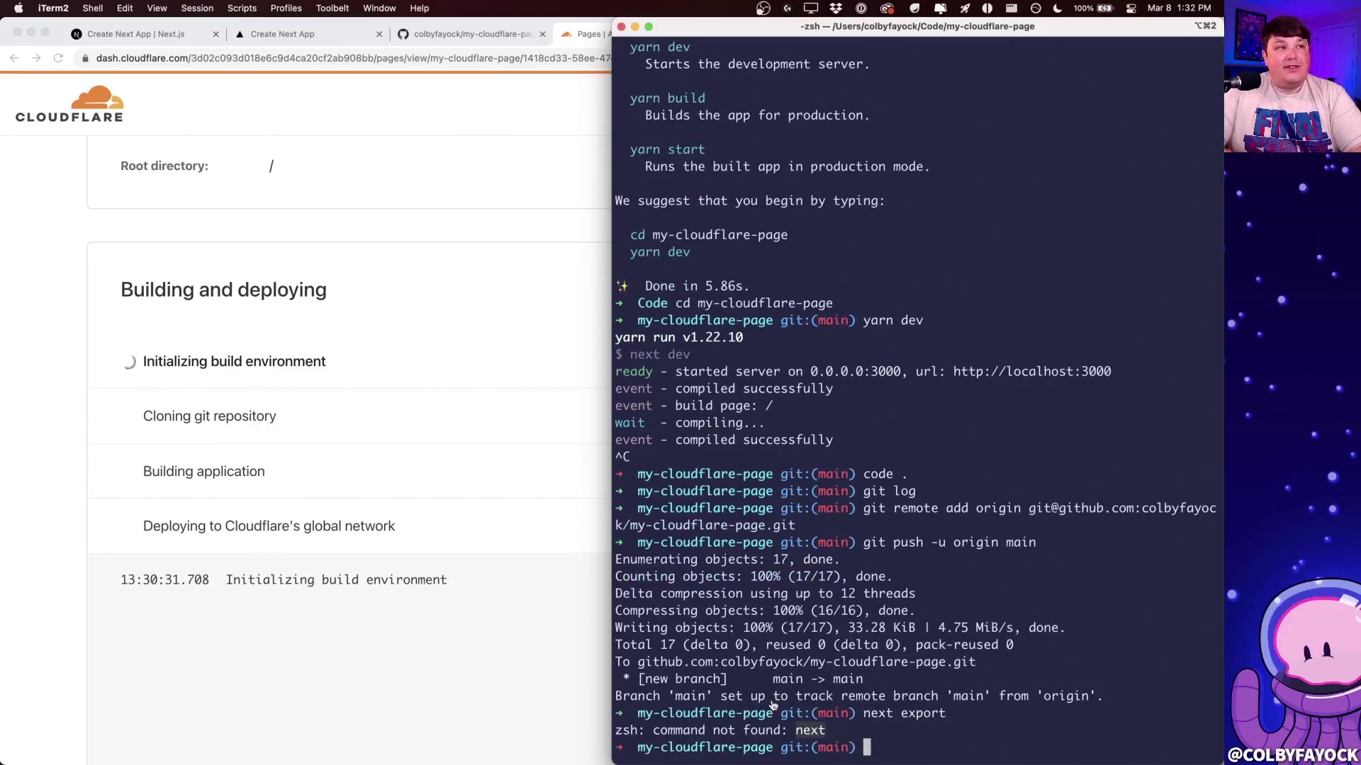
pyautogui.press('super+Tab')
# - Append '&& next export' to the build script in package.json
pyautogui.click(565, 489)
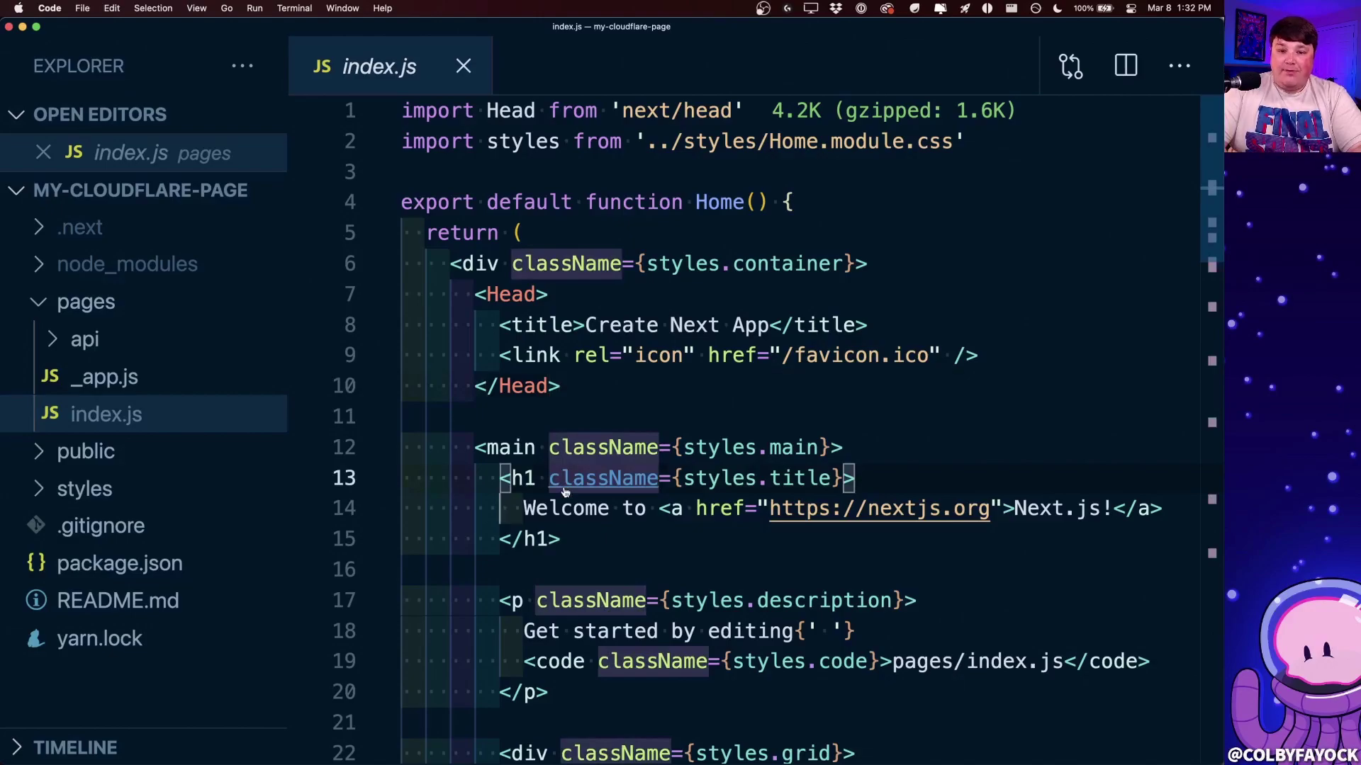
pyautogui.click(119, 563)
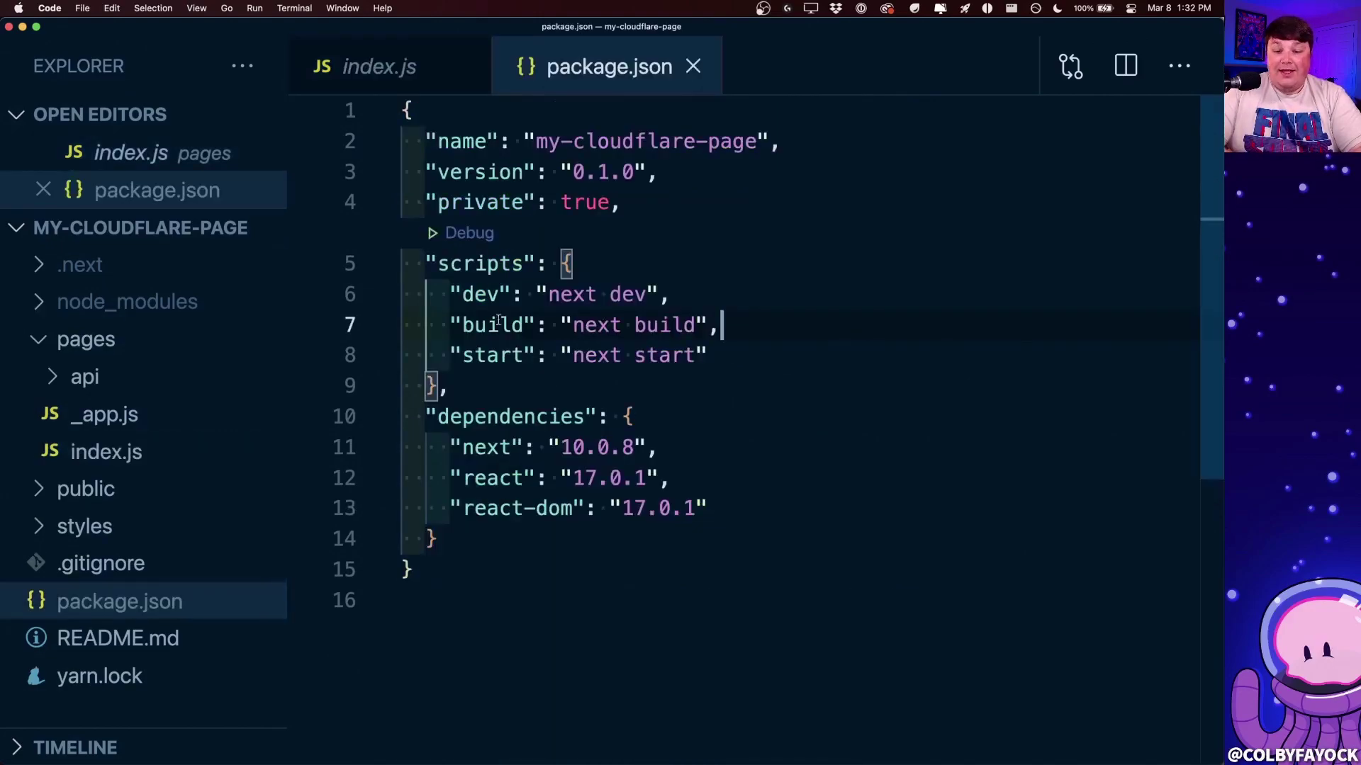
pyautogui.click(492, 325)
pyautogui.doubleClick(492, 325)
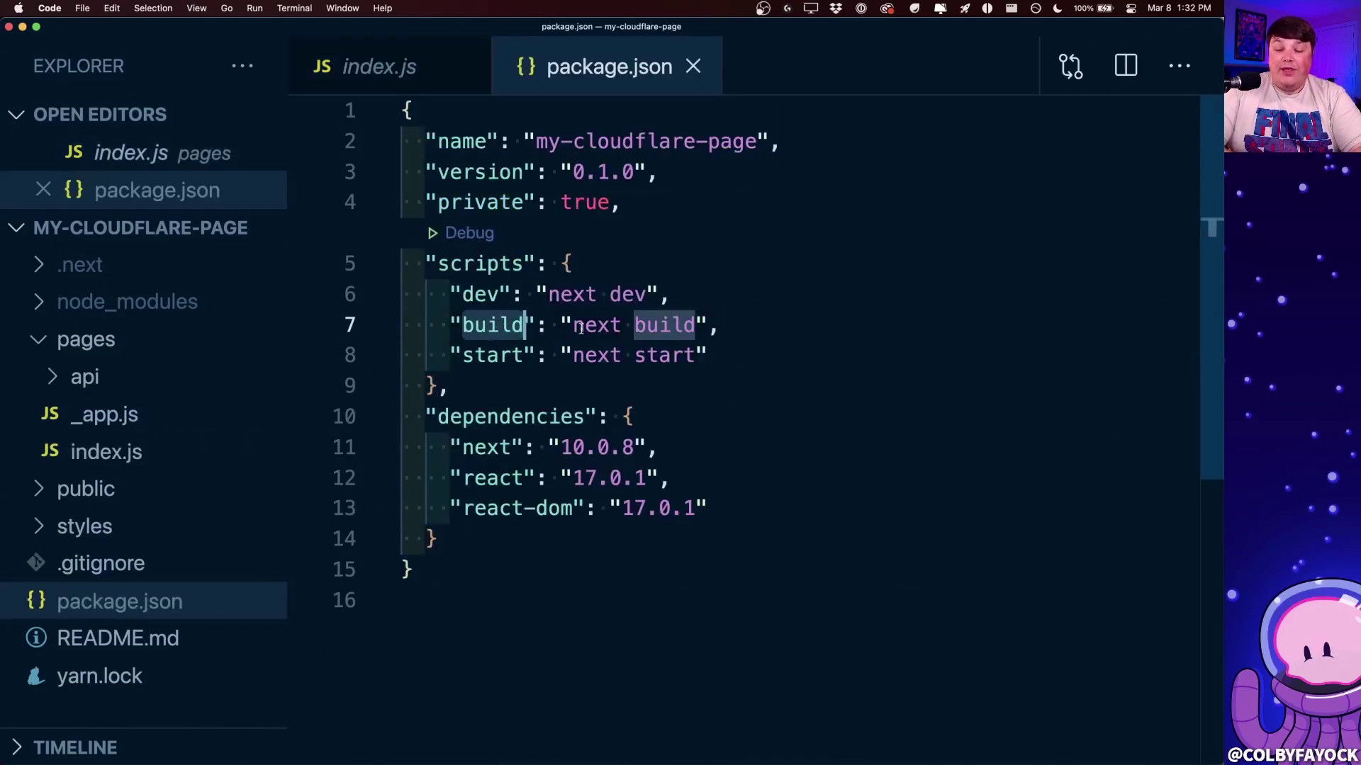
pyautogui.click(625, 326)
pyautogui.click(695, 325)
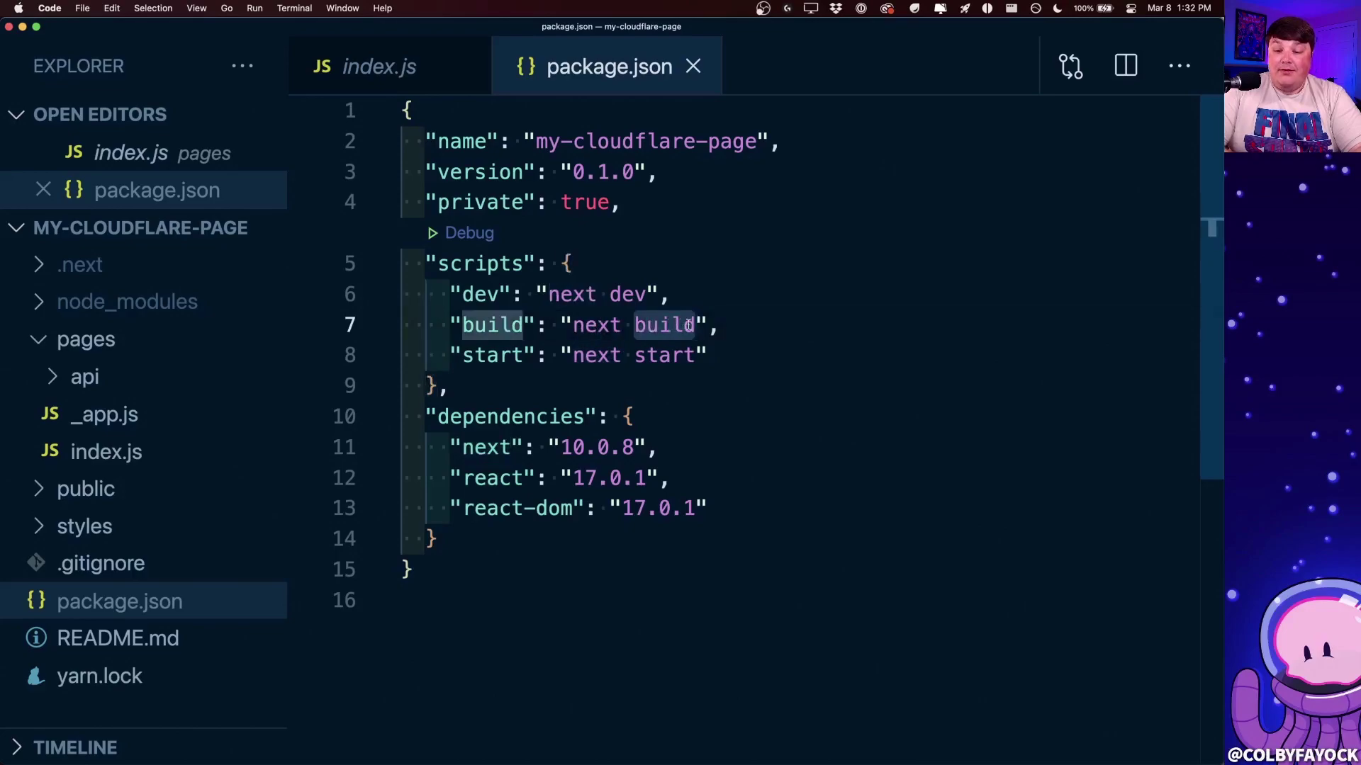
pyautogui.write('&& next expo')
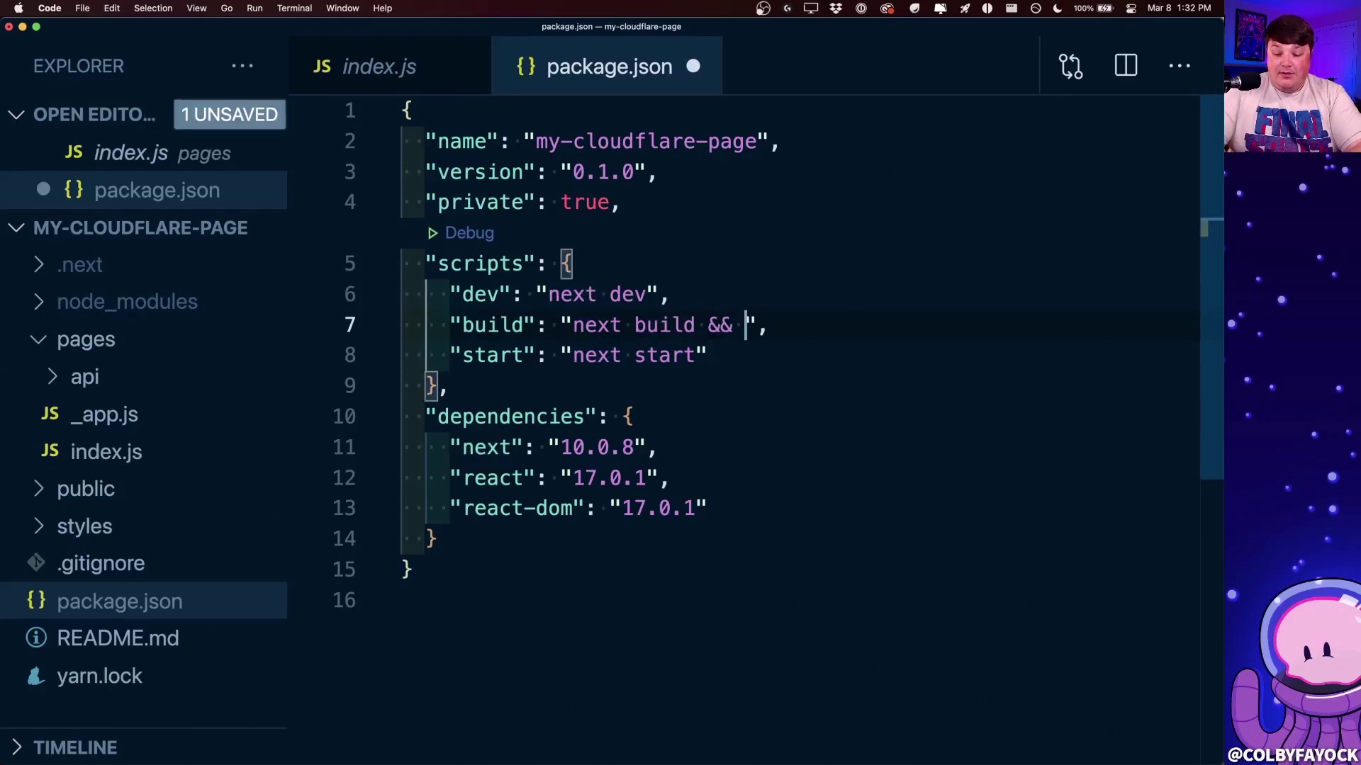
pyautogui.write('rt')
# - Save package.json and enter 'yarn build' in the terminal
pyautogui.press('super+s')
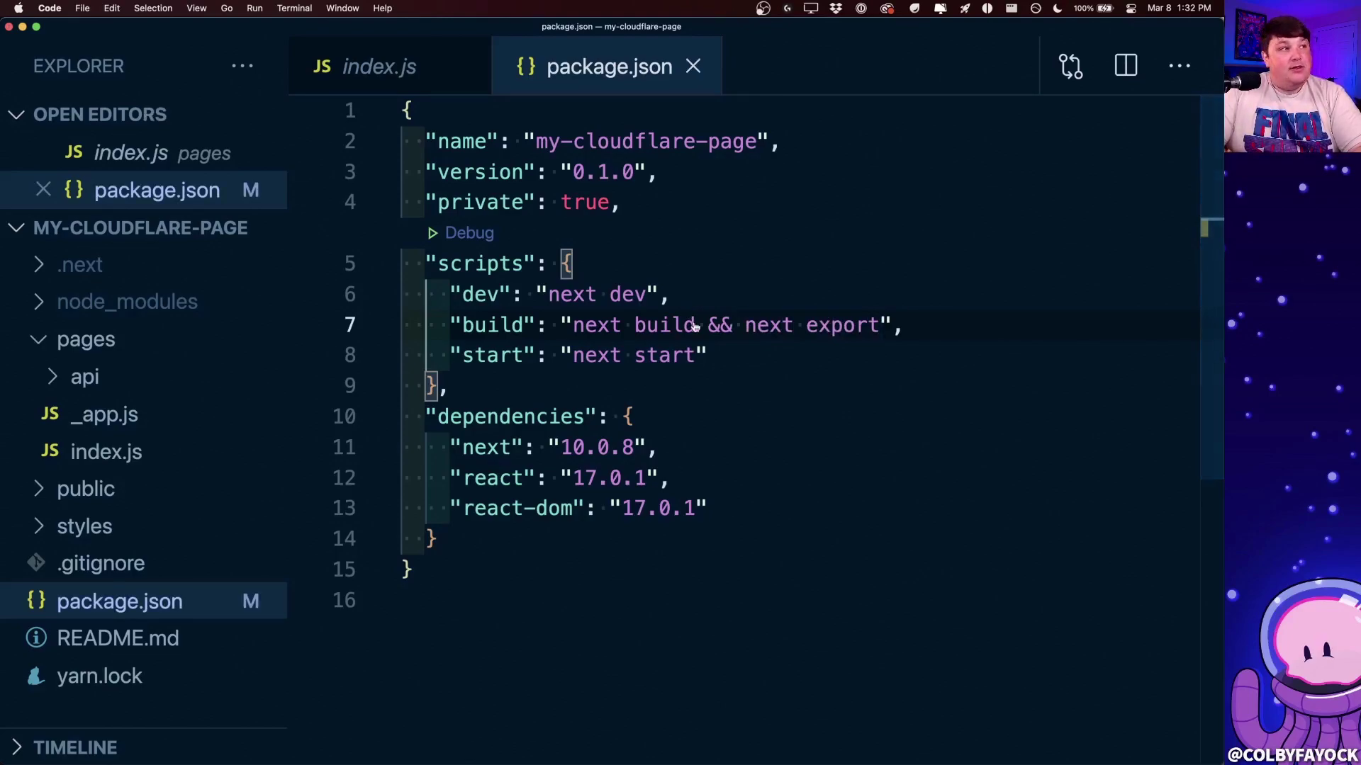
pyautogui.press('super+Tab')
pyautogui.write('yarn build')
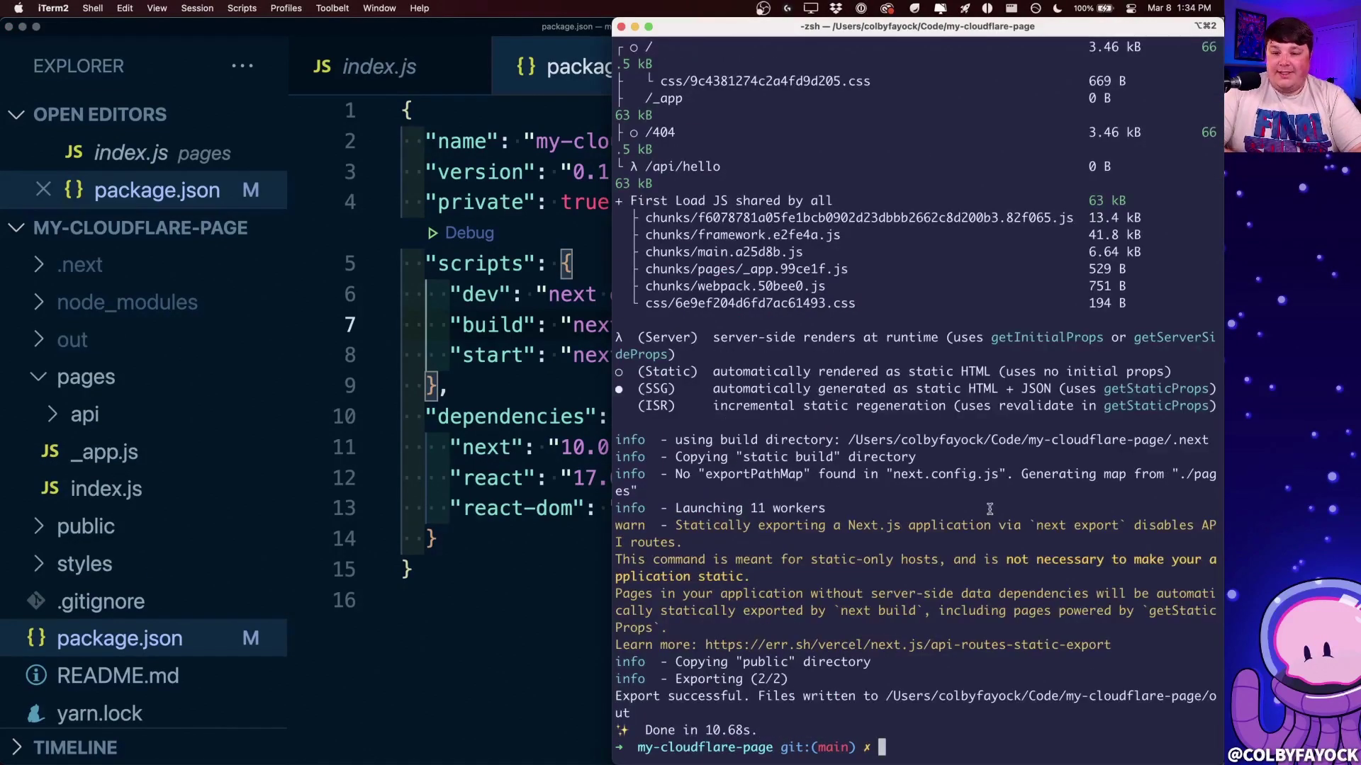
# - Review the build output's optimized production build, static page generation and page optimization lines
pyautogui.scroll(1, 990, 509)
pyautogui.scroll(5, 989, 509)
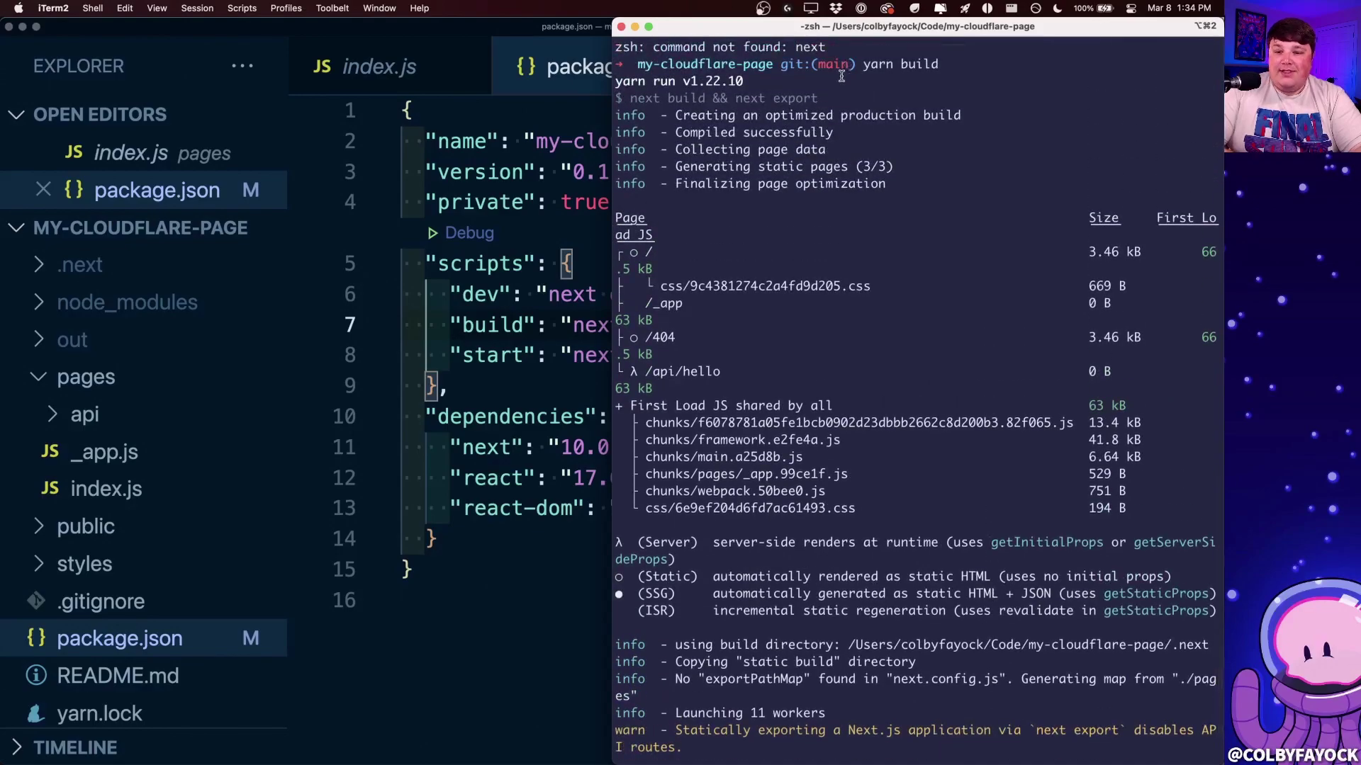
pyautogui.tripleClick(783, 116)
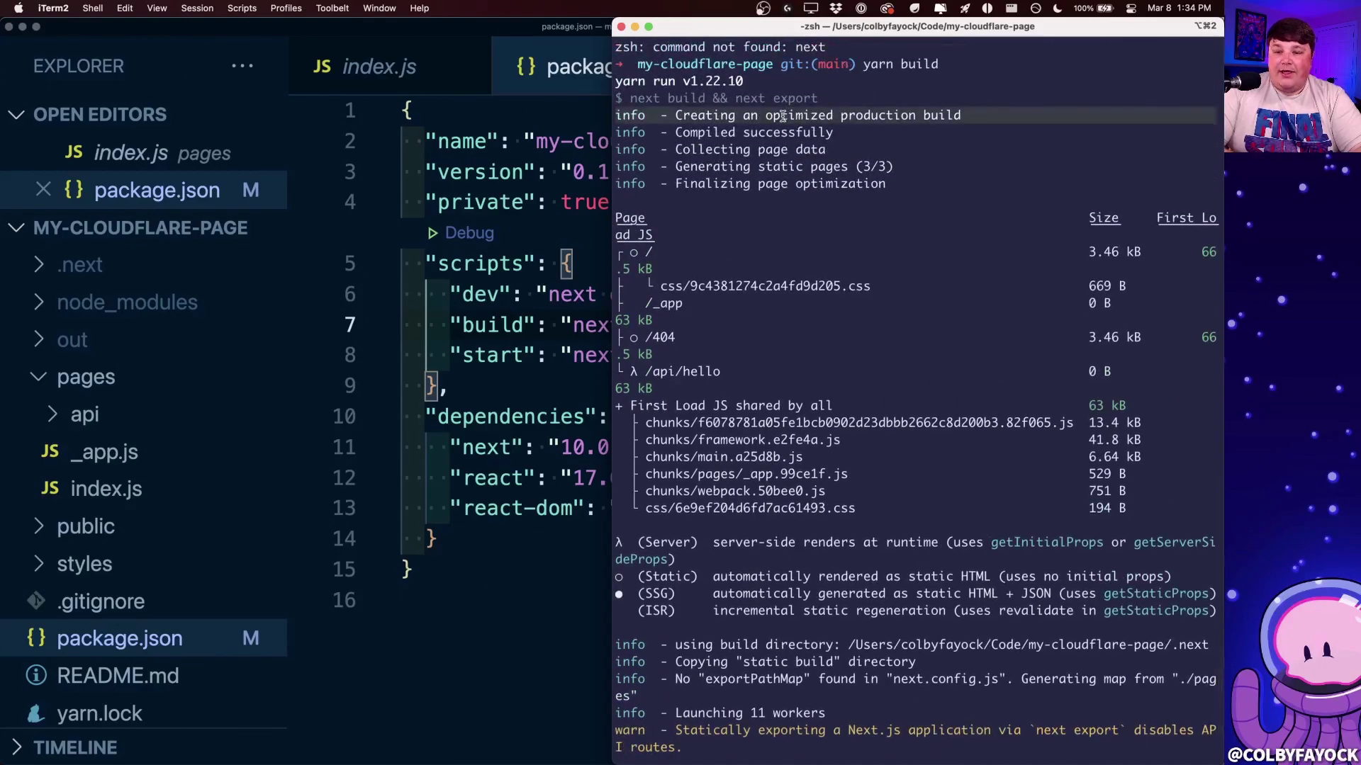
pyautogui.doubleClick(739, 166)
pyautogui.click(739, 167)
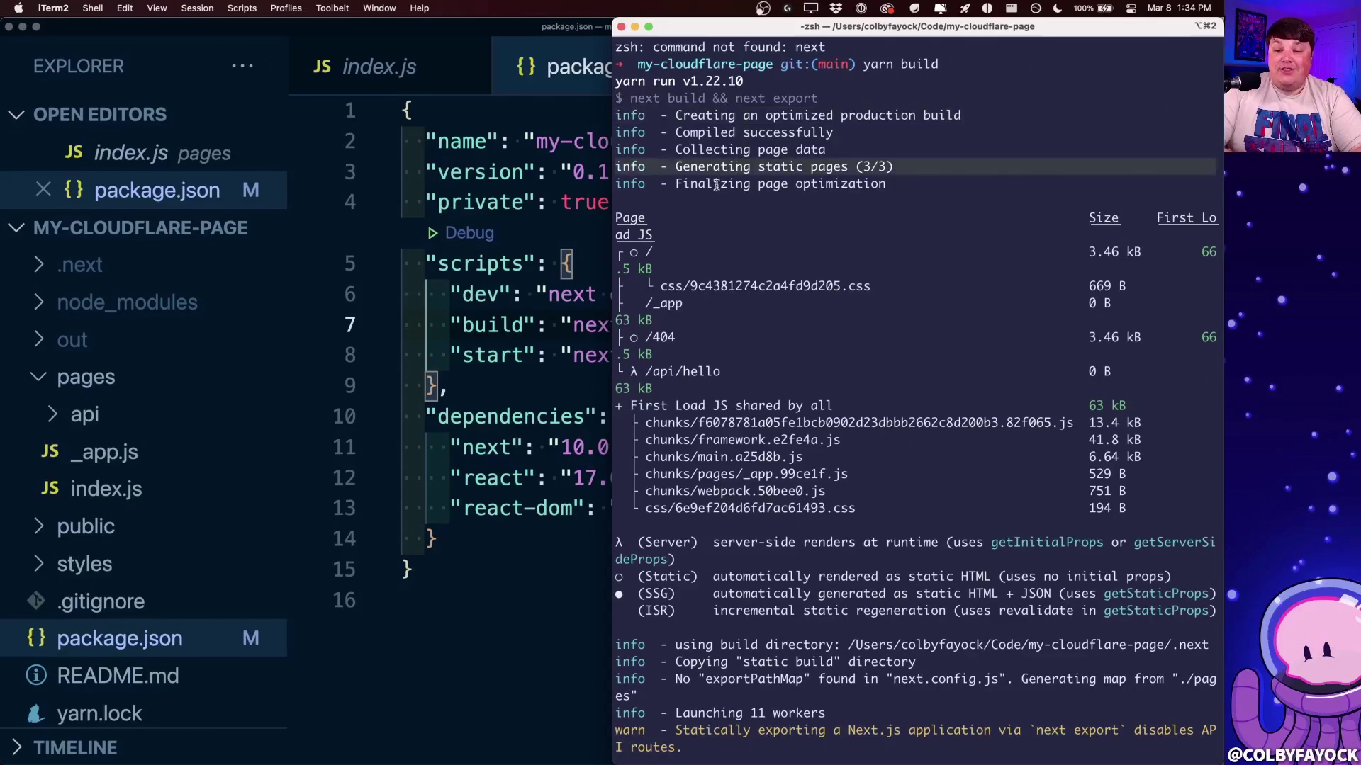
pyautogui.tripleClick(718, 184)
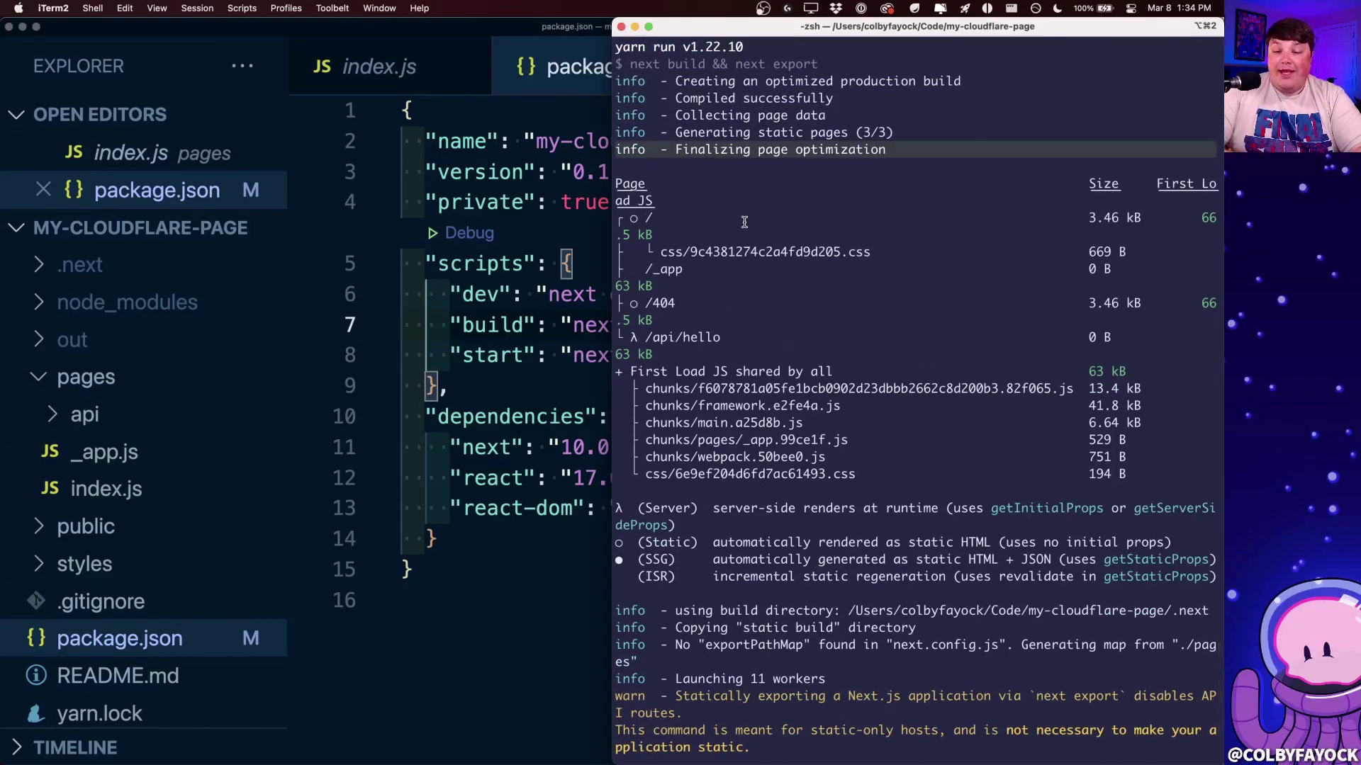
pyautogui.click(647, 216)
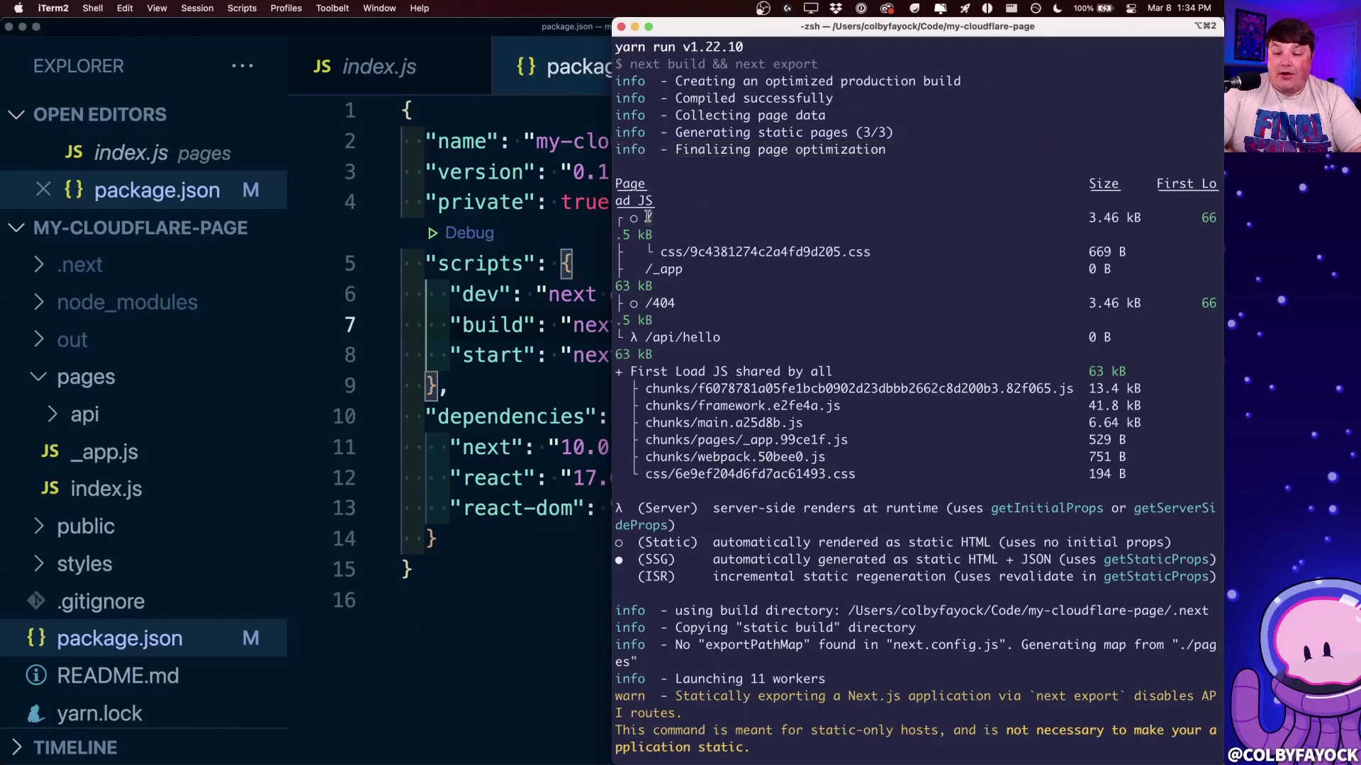
# - Review the /404 and /api/hello routes and the Server and Static legend entries
pyautogui.doubleClick(661, 303)
pyautogui.moveTo(640, 338); pyautogui.dragTo(686, 338)
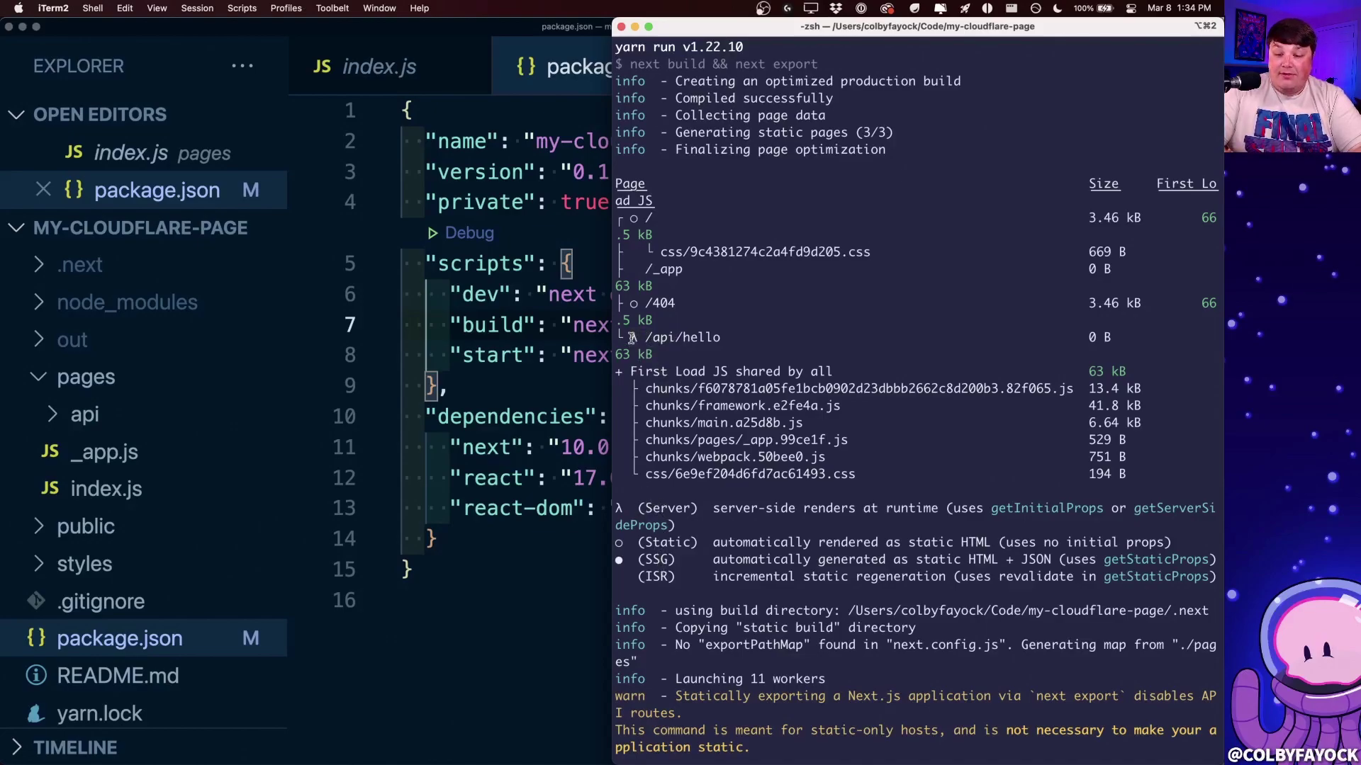
pyautogui.doubleClick(668, 510)
pyautogui.click(620, 542)
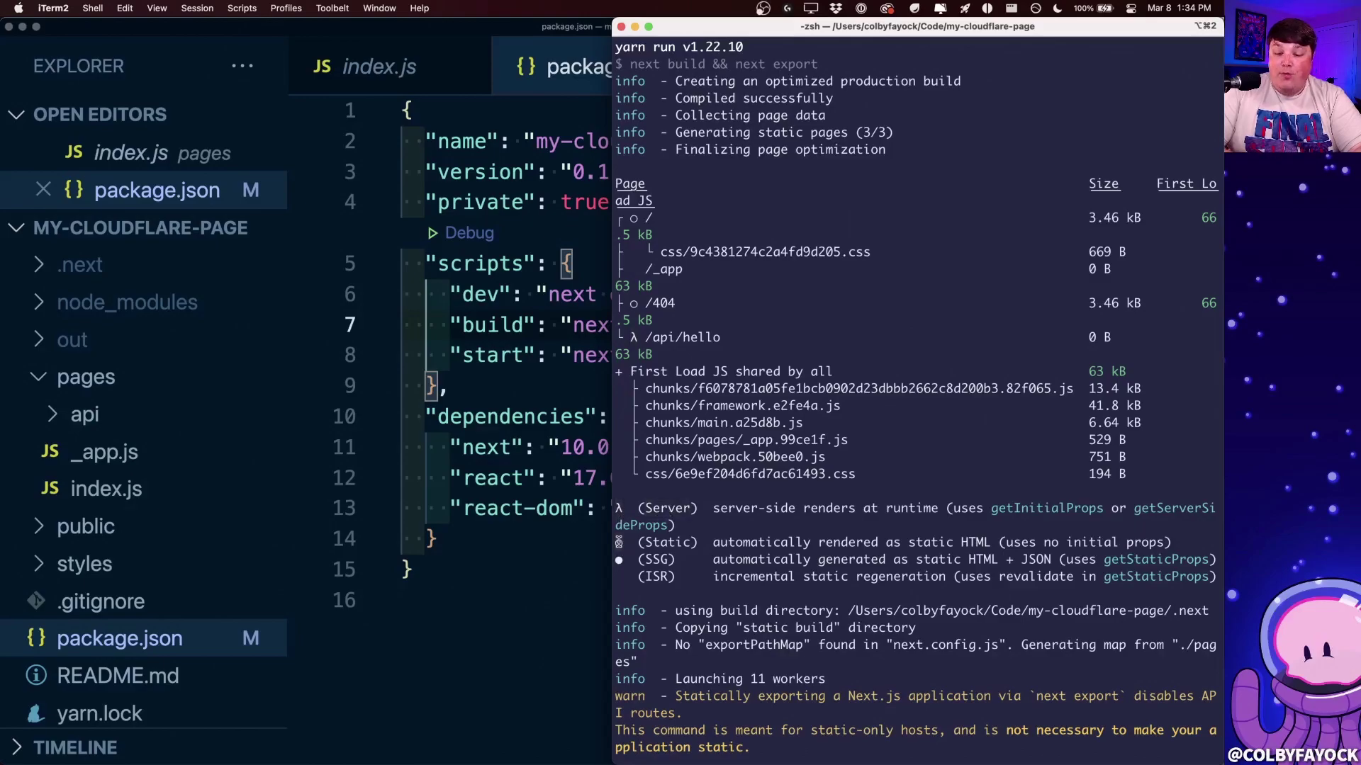
pyautogui.doubleClick(661, 542)
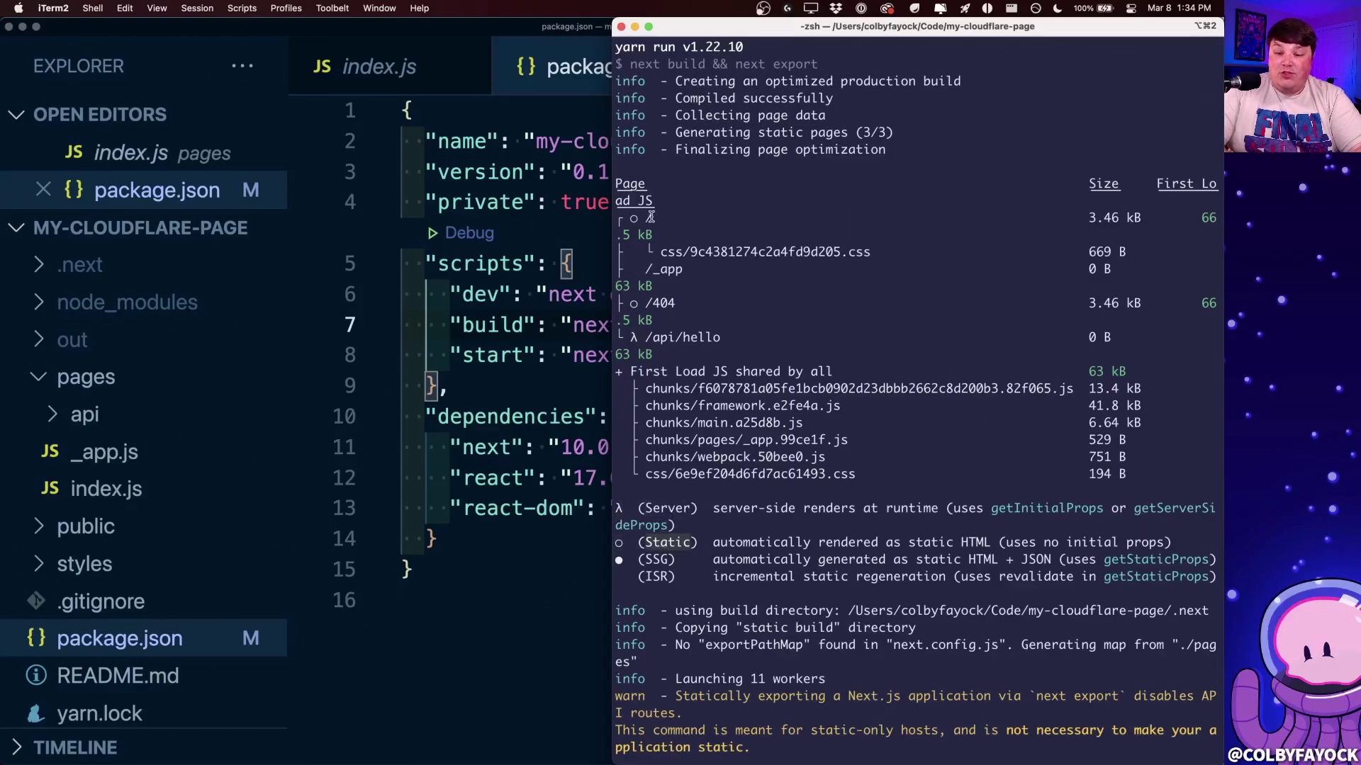
pyautogui.doubleClick(659, 303)
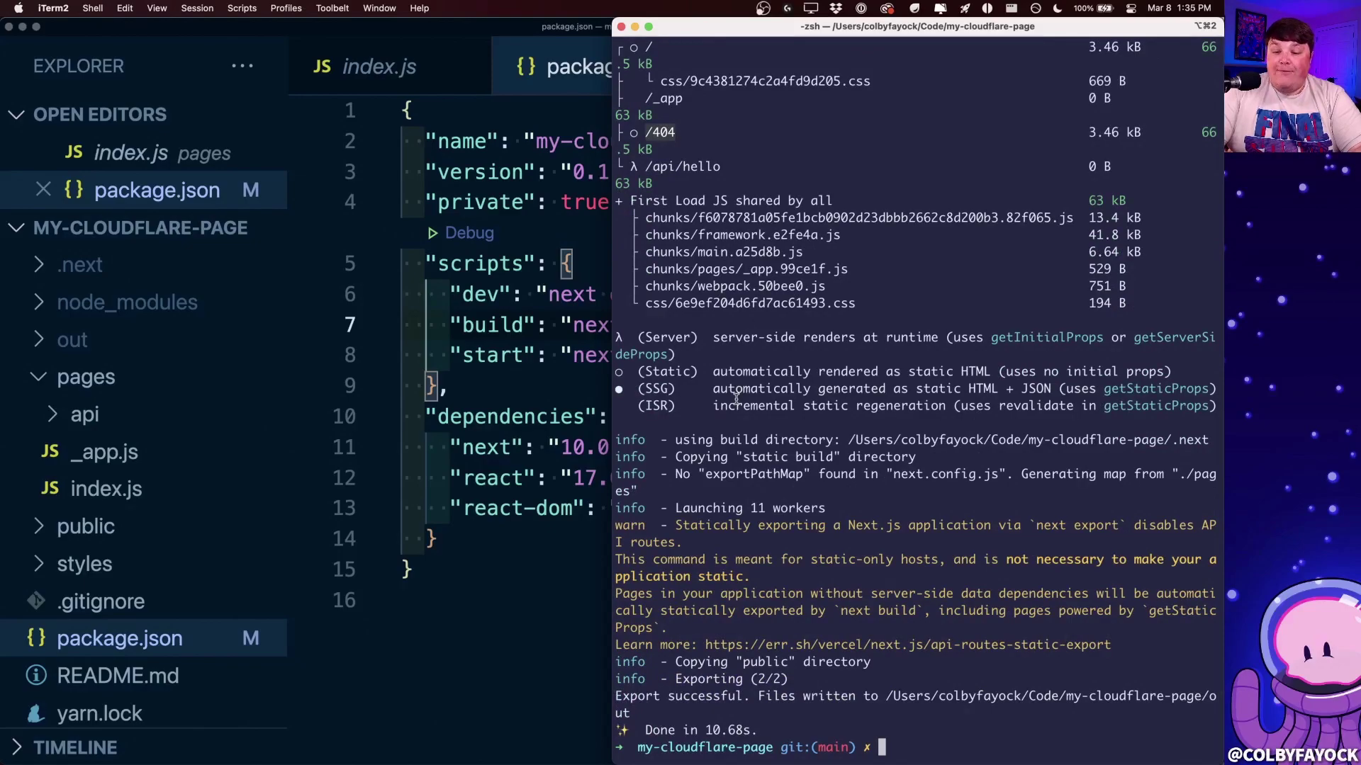
# - Expand the out folder and view the exported index.html and 404.html, then return to Chrome
pyautogui.click(507, 359)
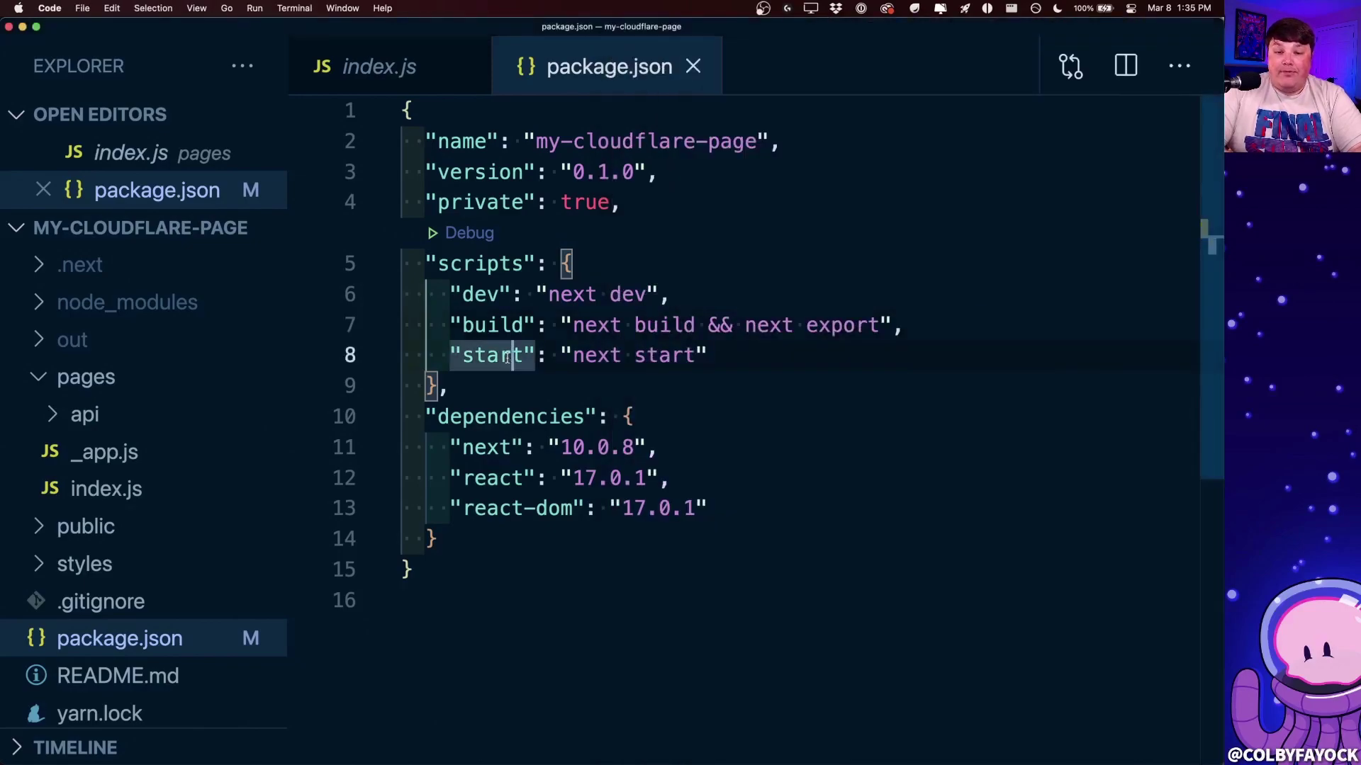
pyautogui.click(84, 340)
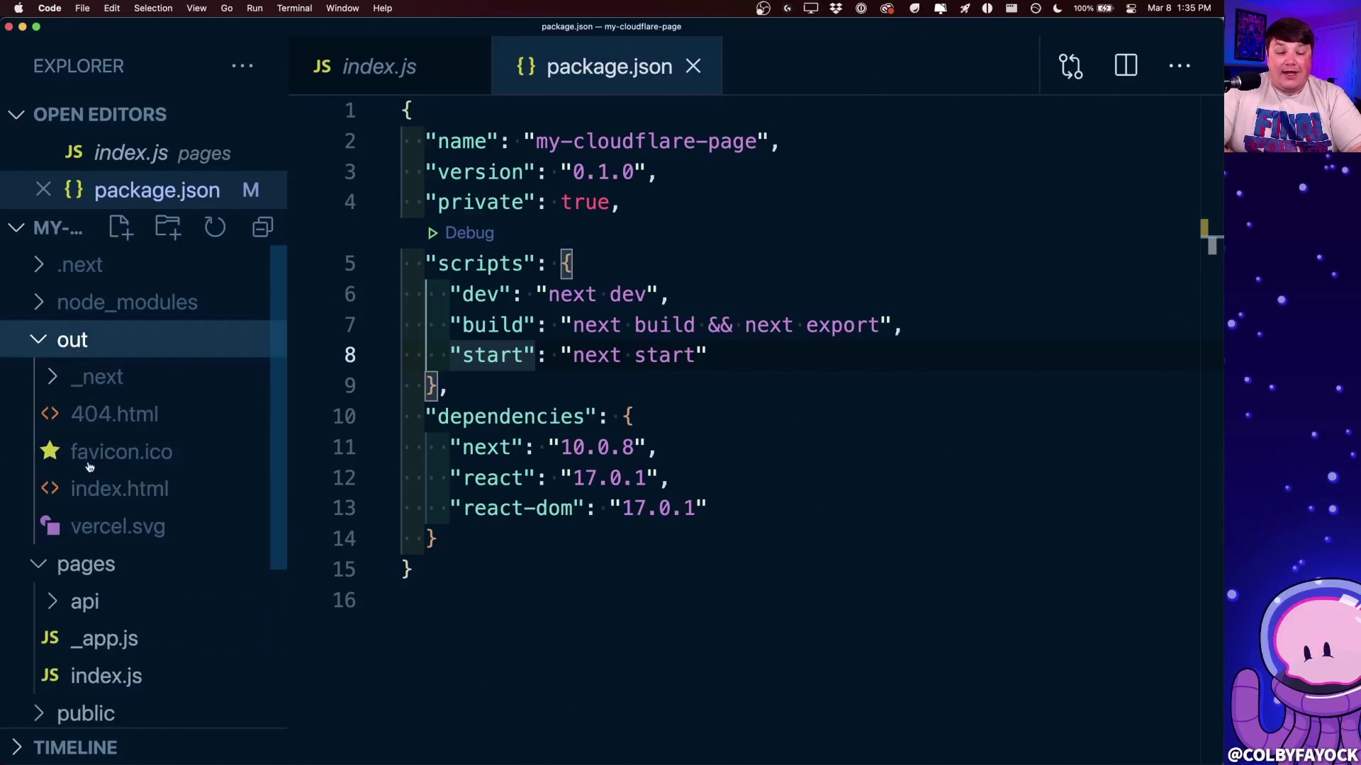
pyautogui.click(87, 489)
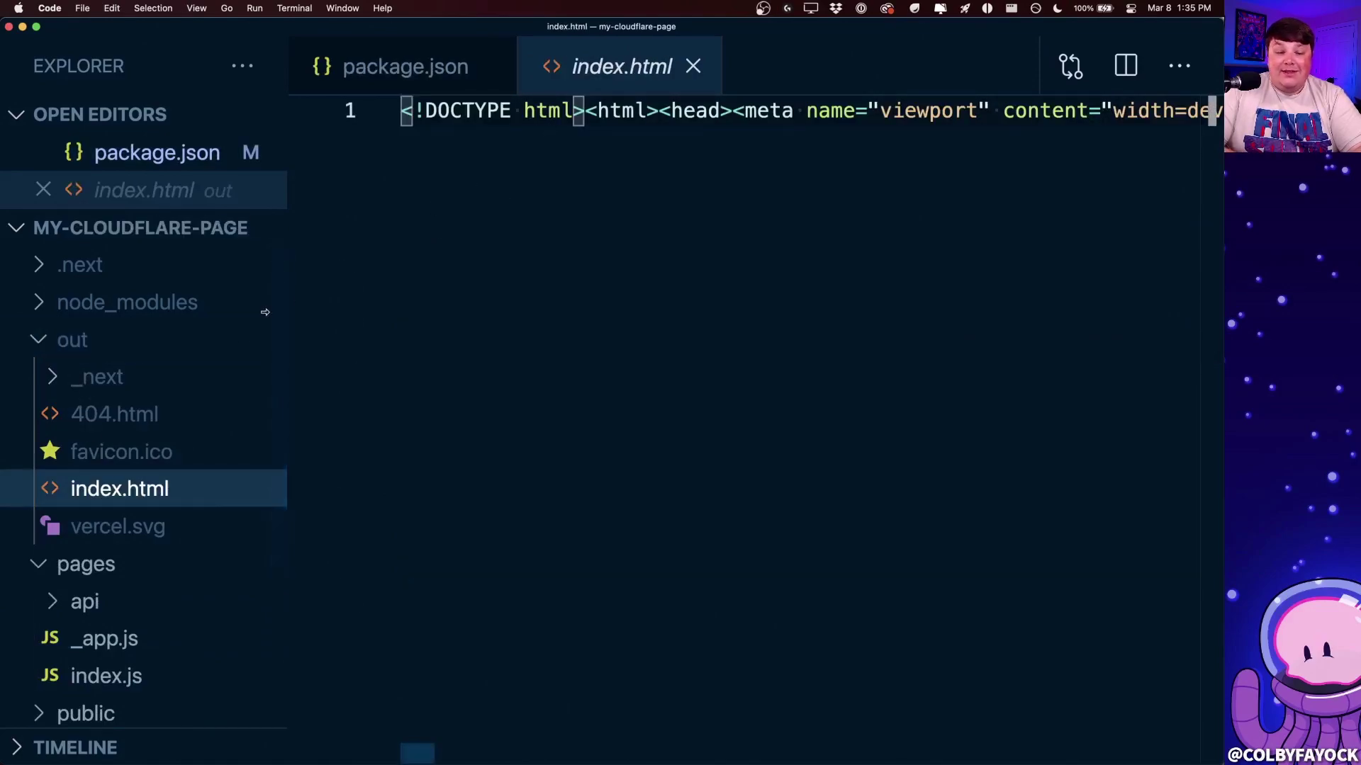
pyautogui.click(167, 415)
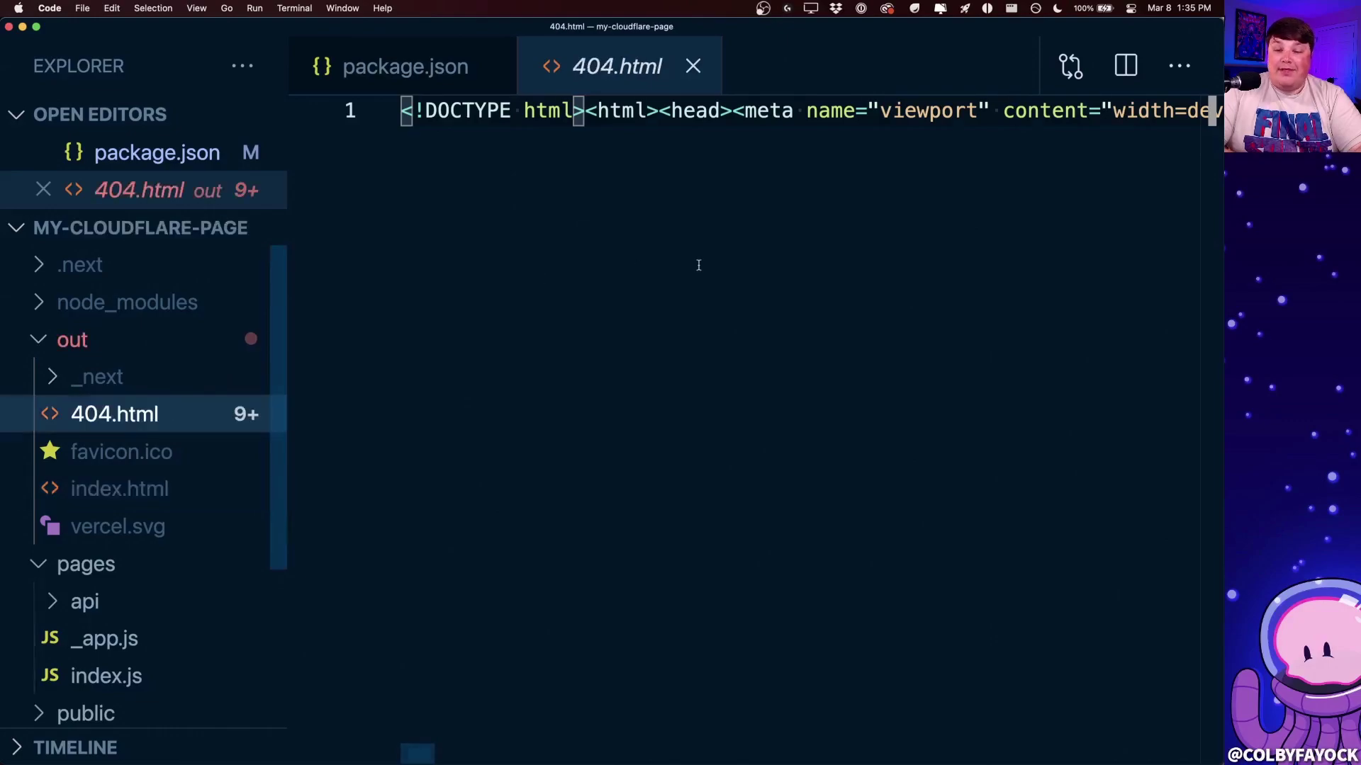
pyautogui.press('super+Tab')
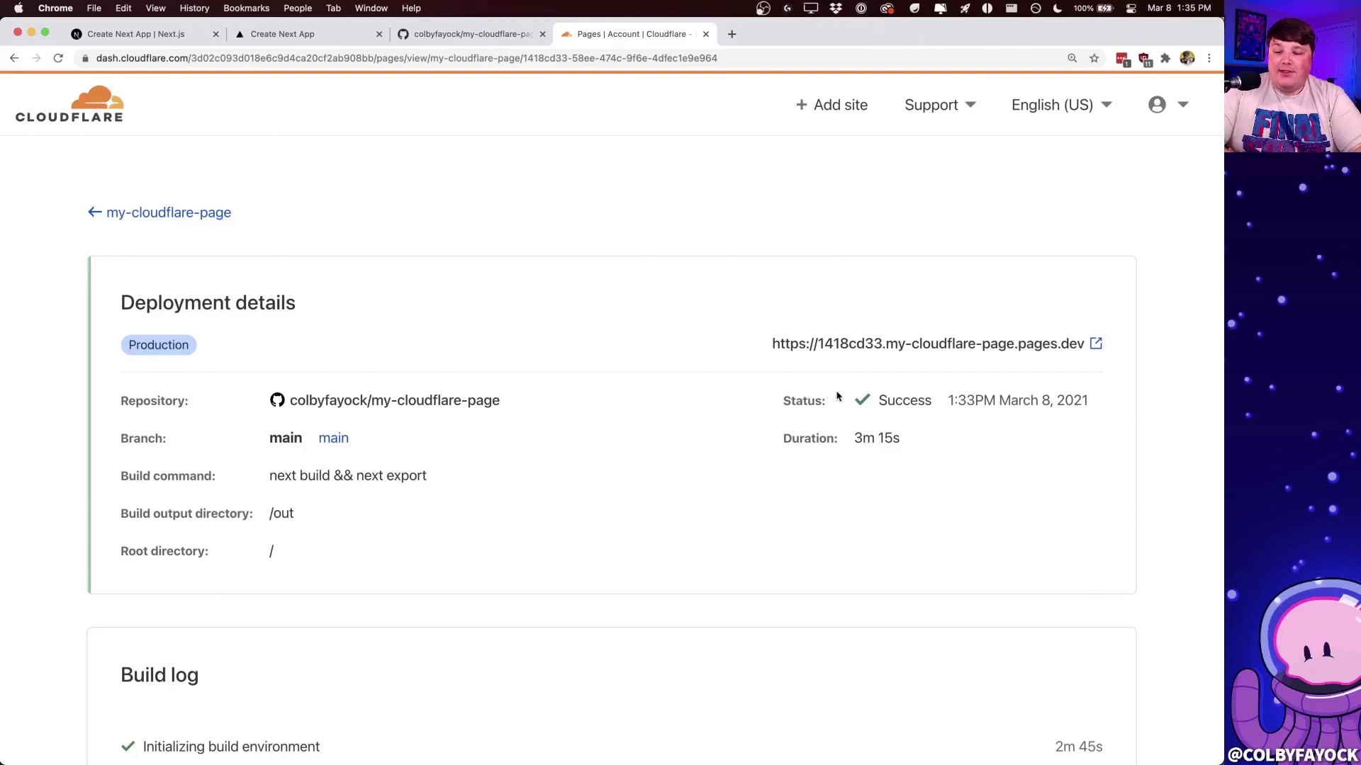
# - Open the live site at 1418cd33.my-cloudflare-page.pages.dev and zoom in on its Welcome to Next.js page
pyautogui.doubleClick(891, 401)
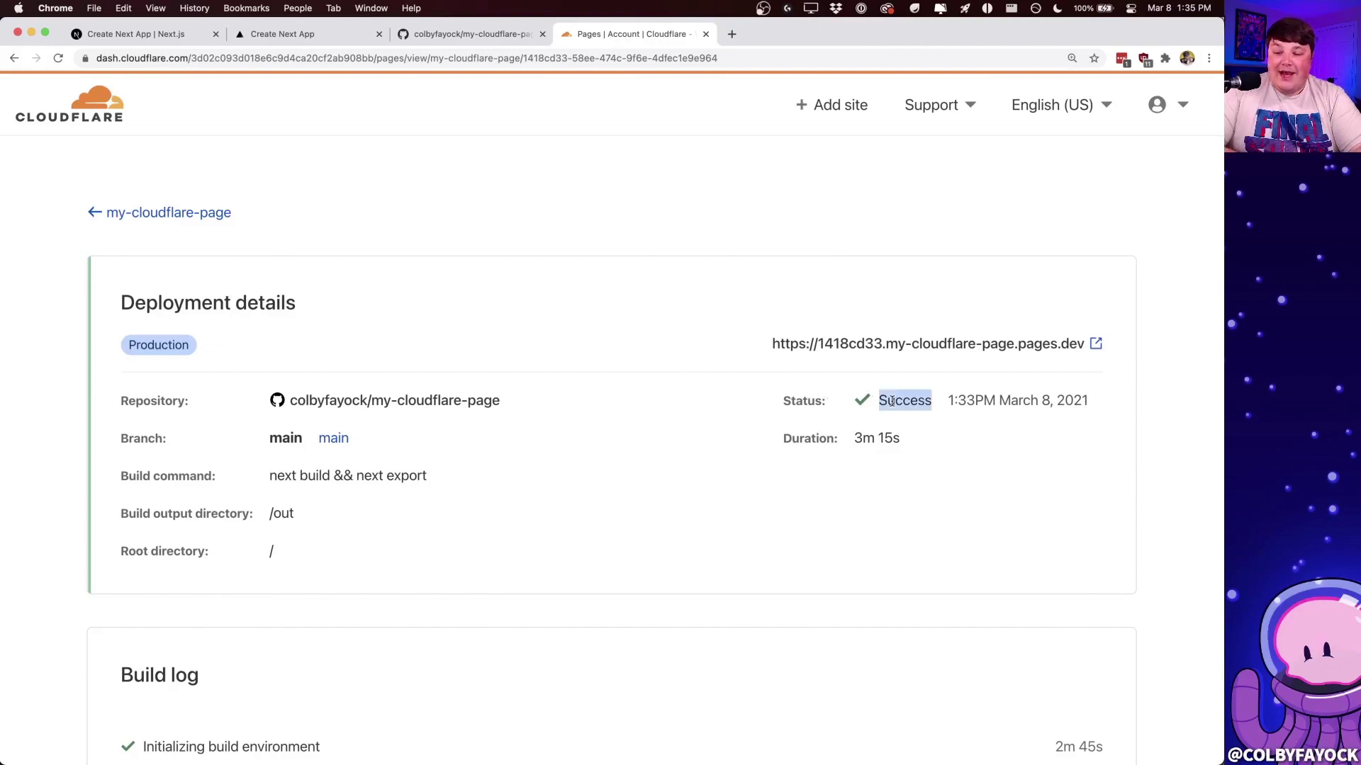
pyautogui.click(1012, 350)
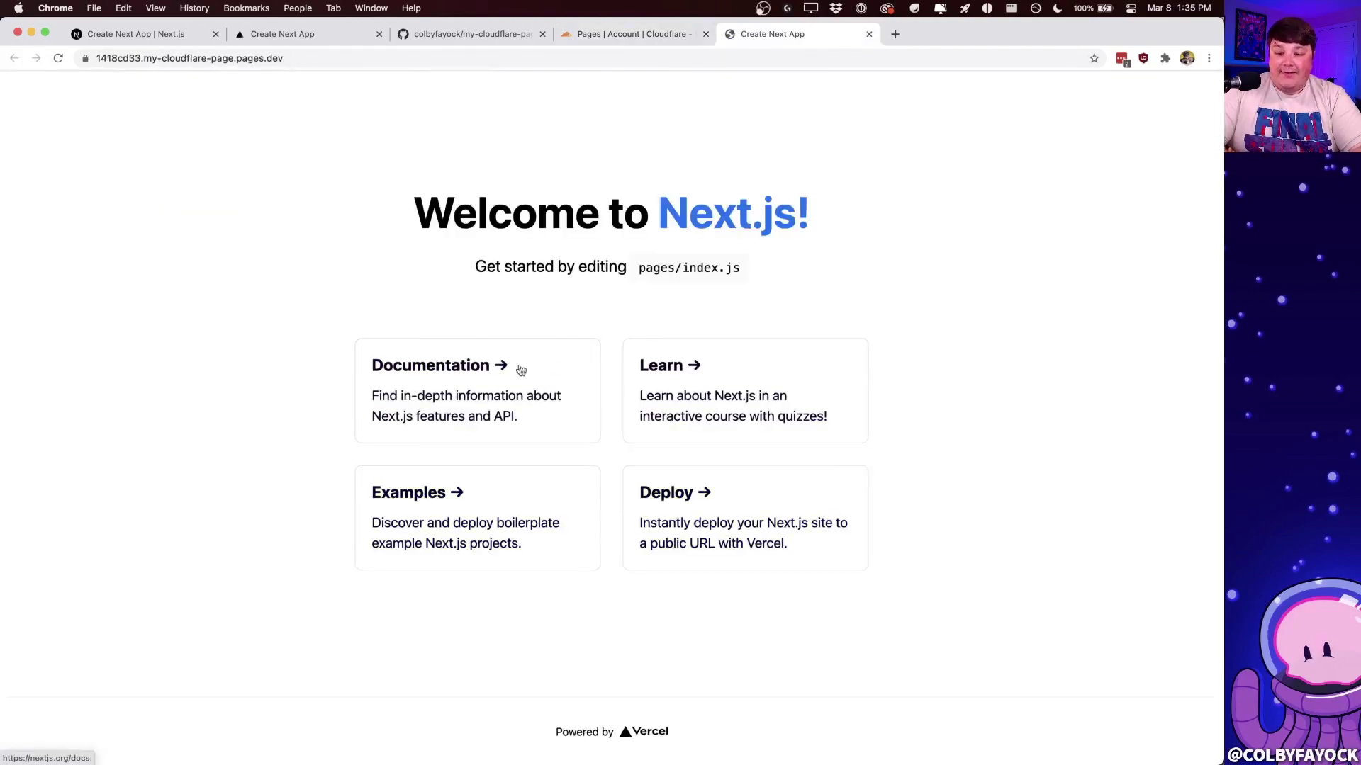
pyautogui.press('super+equal')
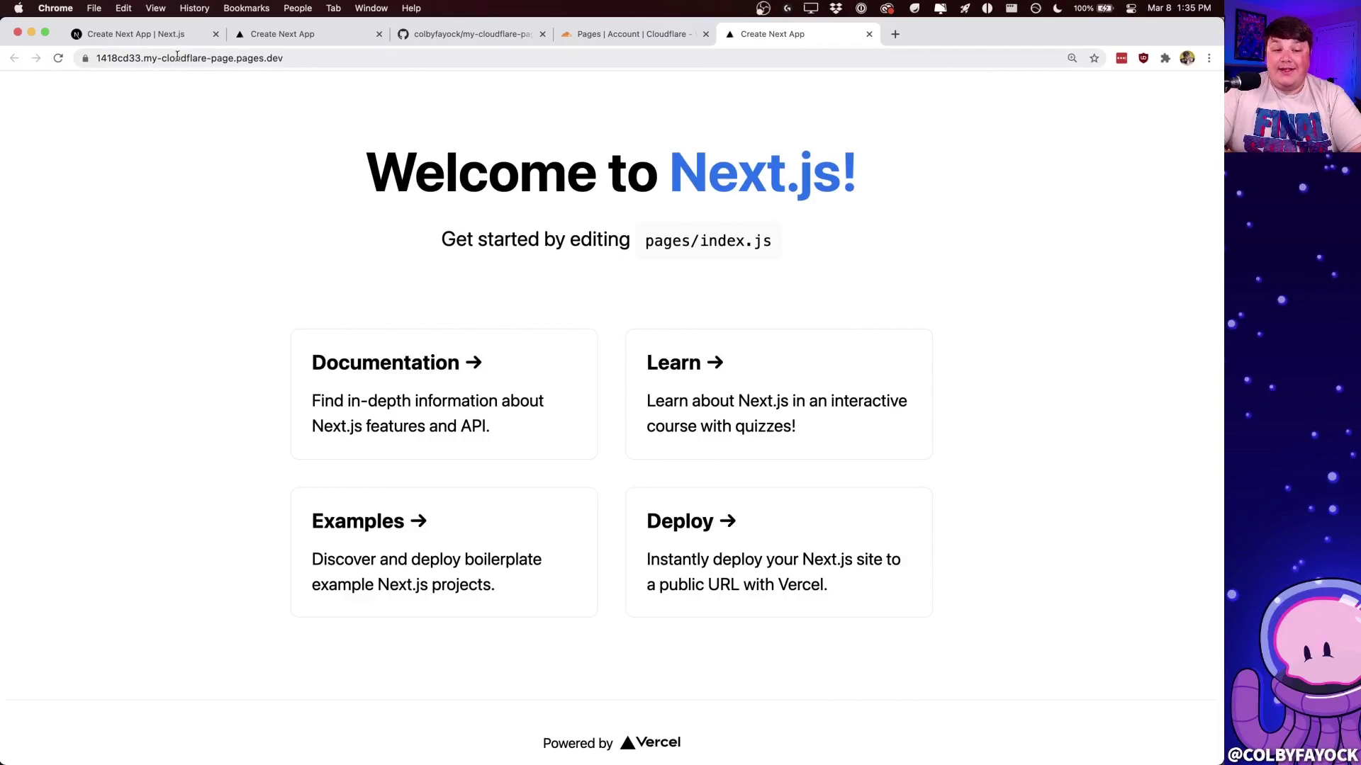
pyautogui.doubleClick(241, 59)
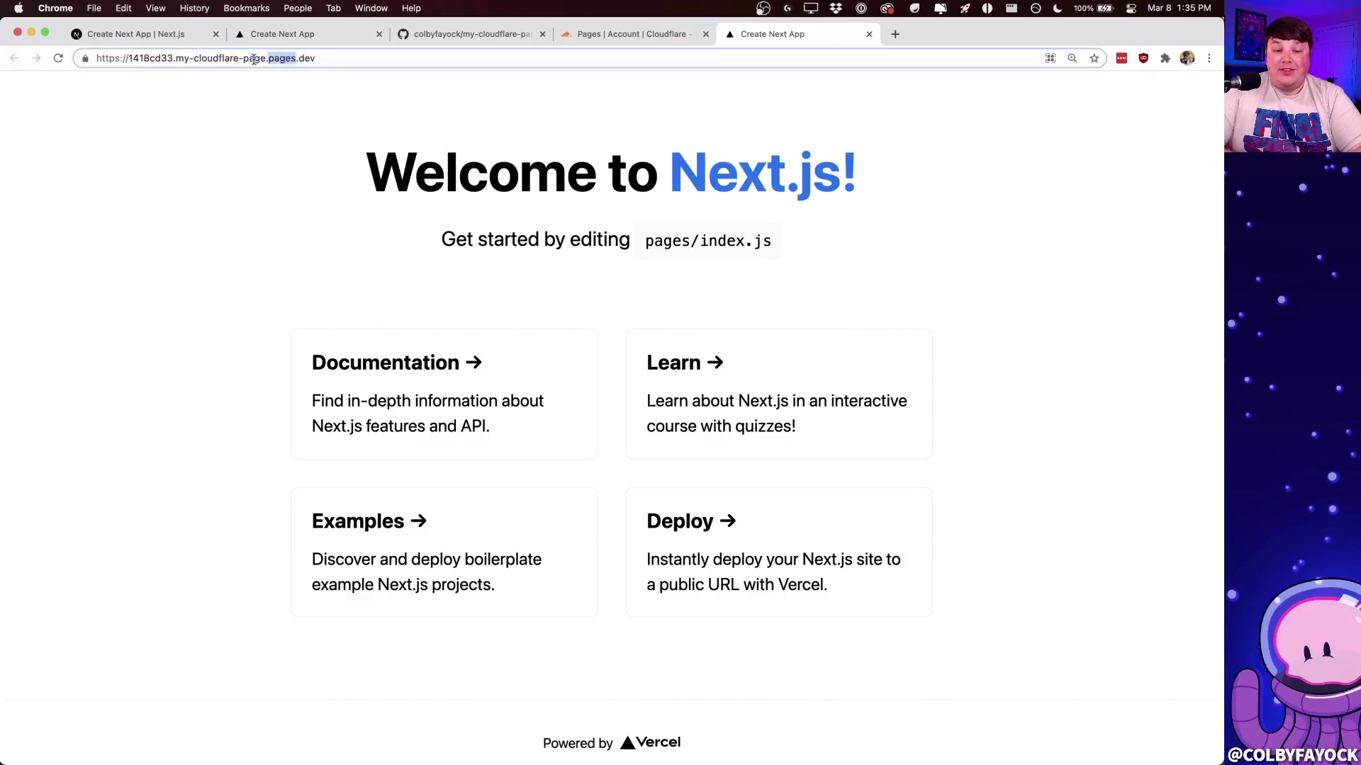
pyautogui.doubleClick(308, 59)
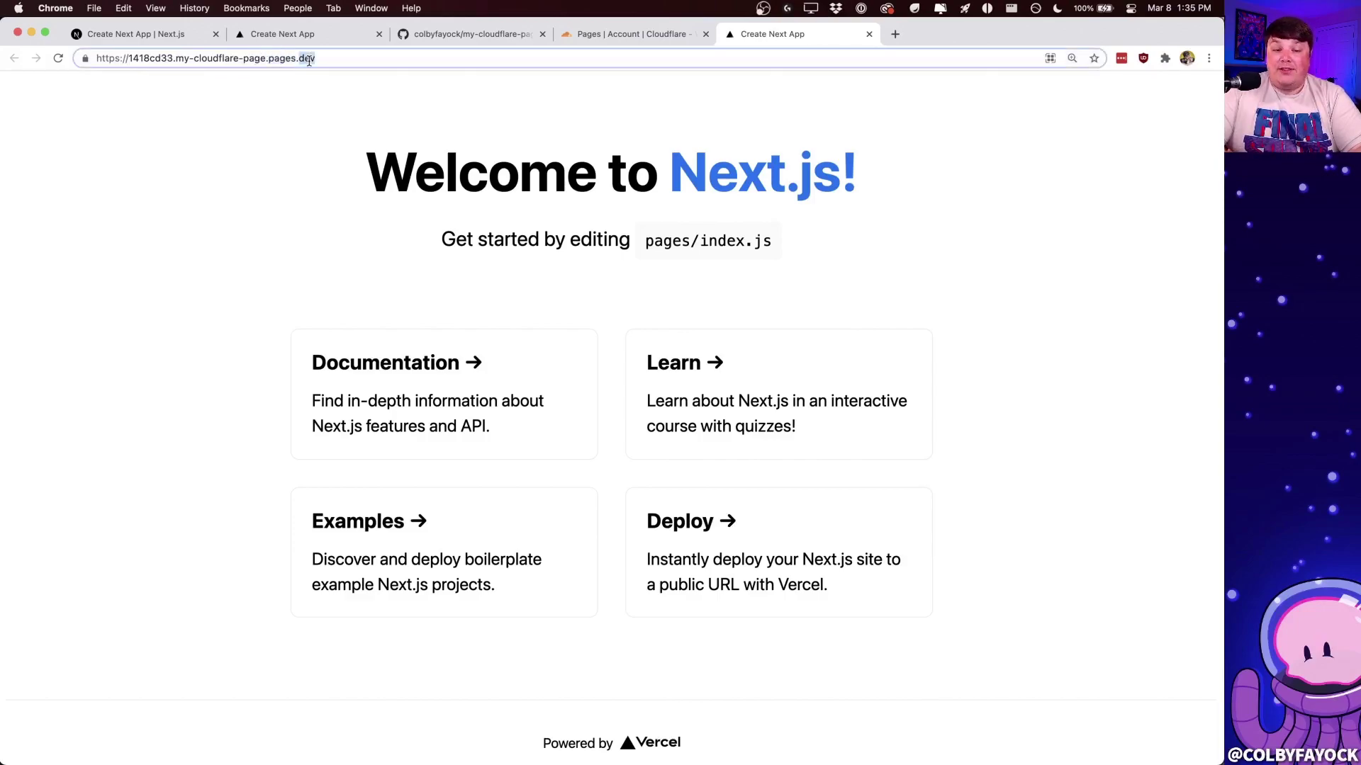
# - Review the build log's route legend, out output directory and Deploying site lines for the successful deployment
pyautogui.hotkey('ctrl', 'shift', 'Tab')
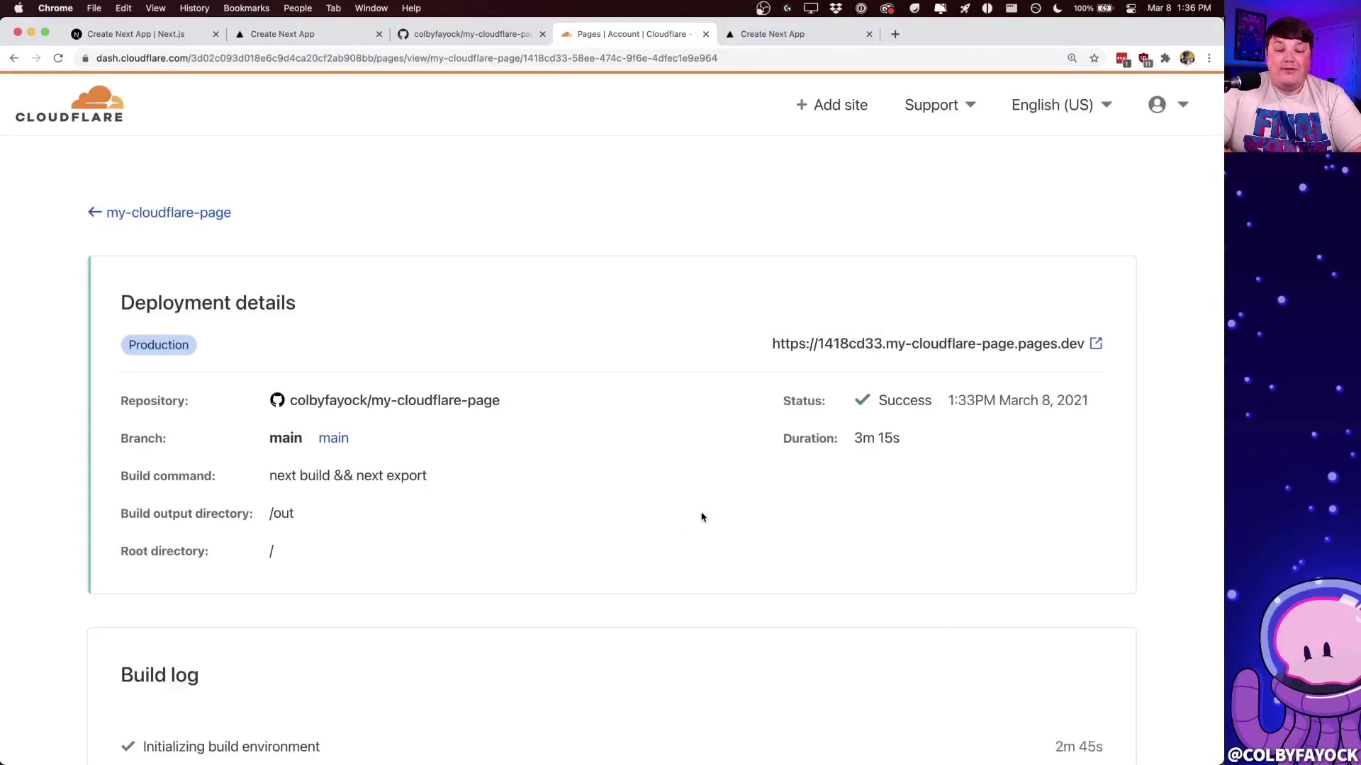
pyautogui.scroll(-7, 702, 517)
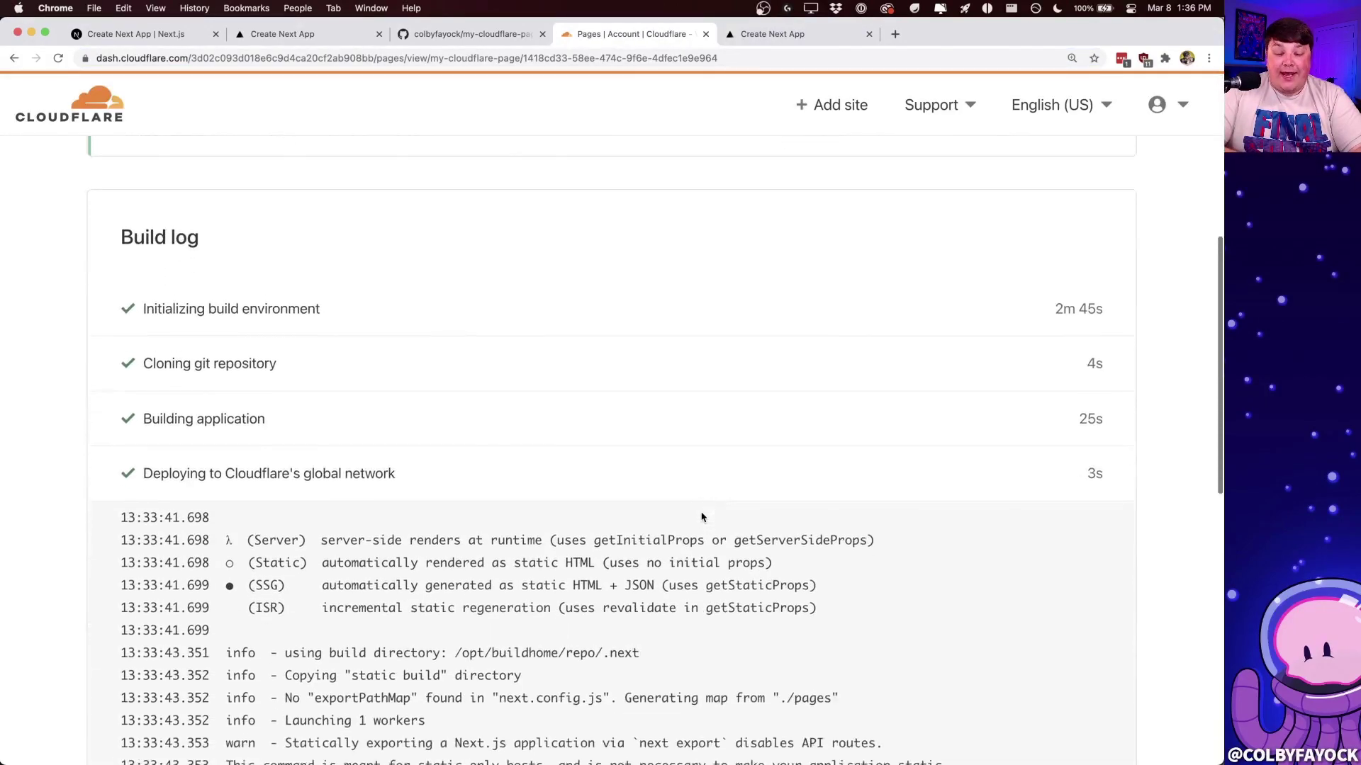
pyautogui.scroll(-2, 701, 517)
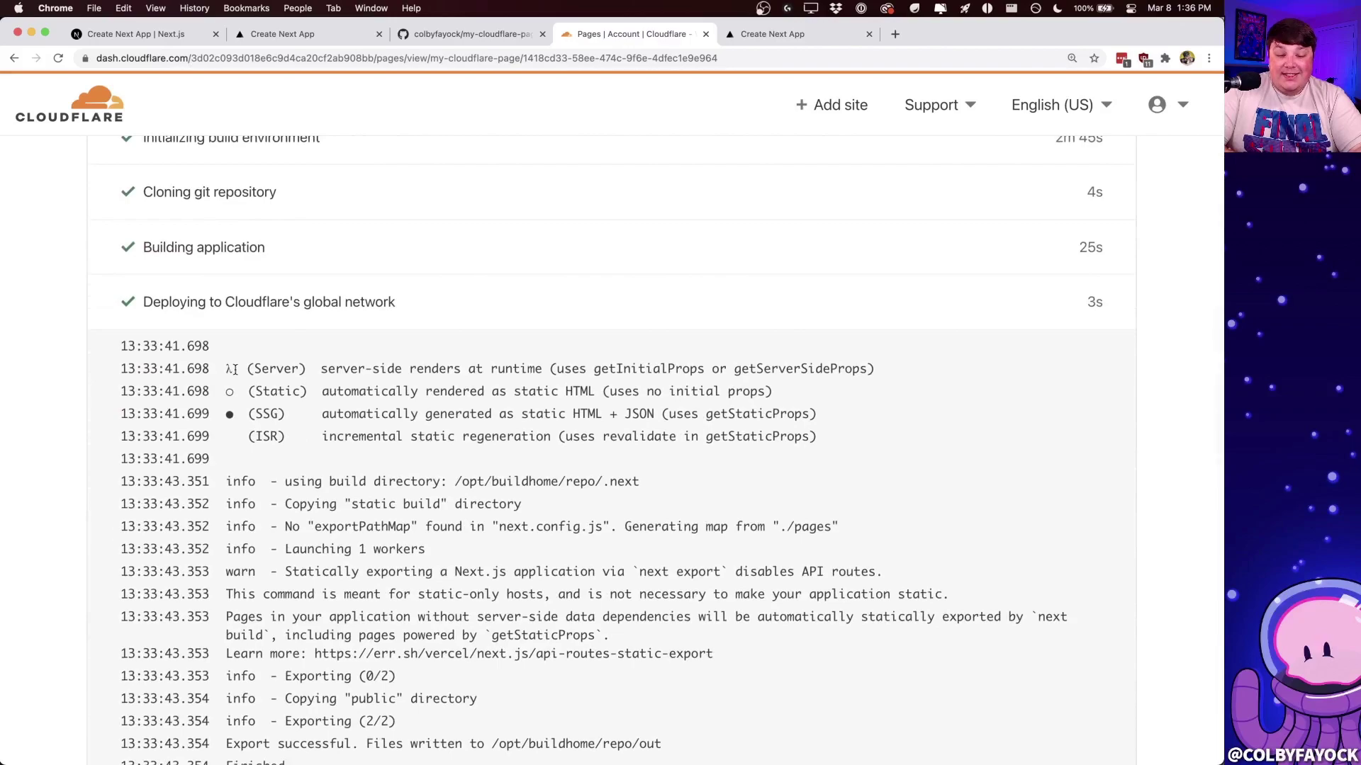
pyautogui.moveTo(233, 370); pyautogui.dragTo(379, 436)
pyautogui.scroll(-3, 379, 435)
pyautogui.click(300, 264)
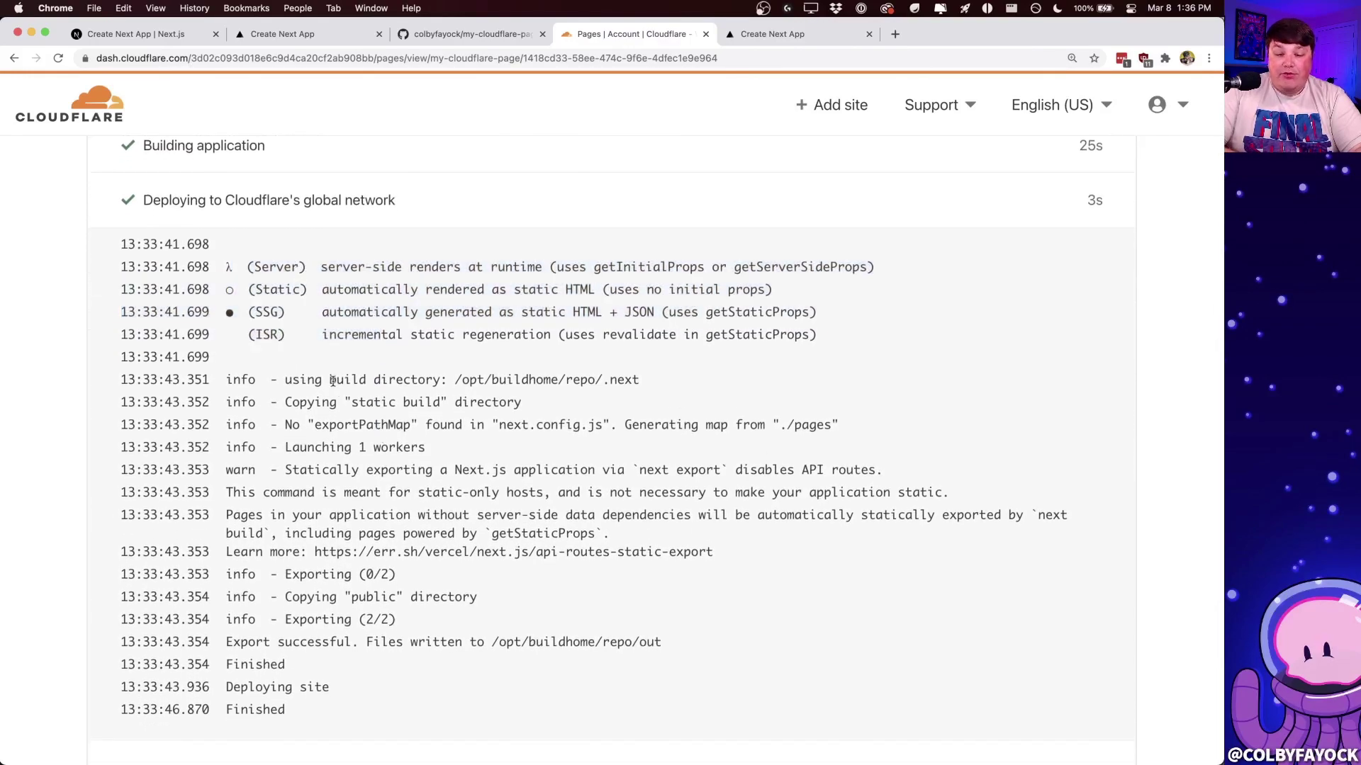
pyautogui.scroll(-2, 333, 384)
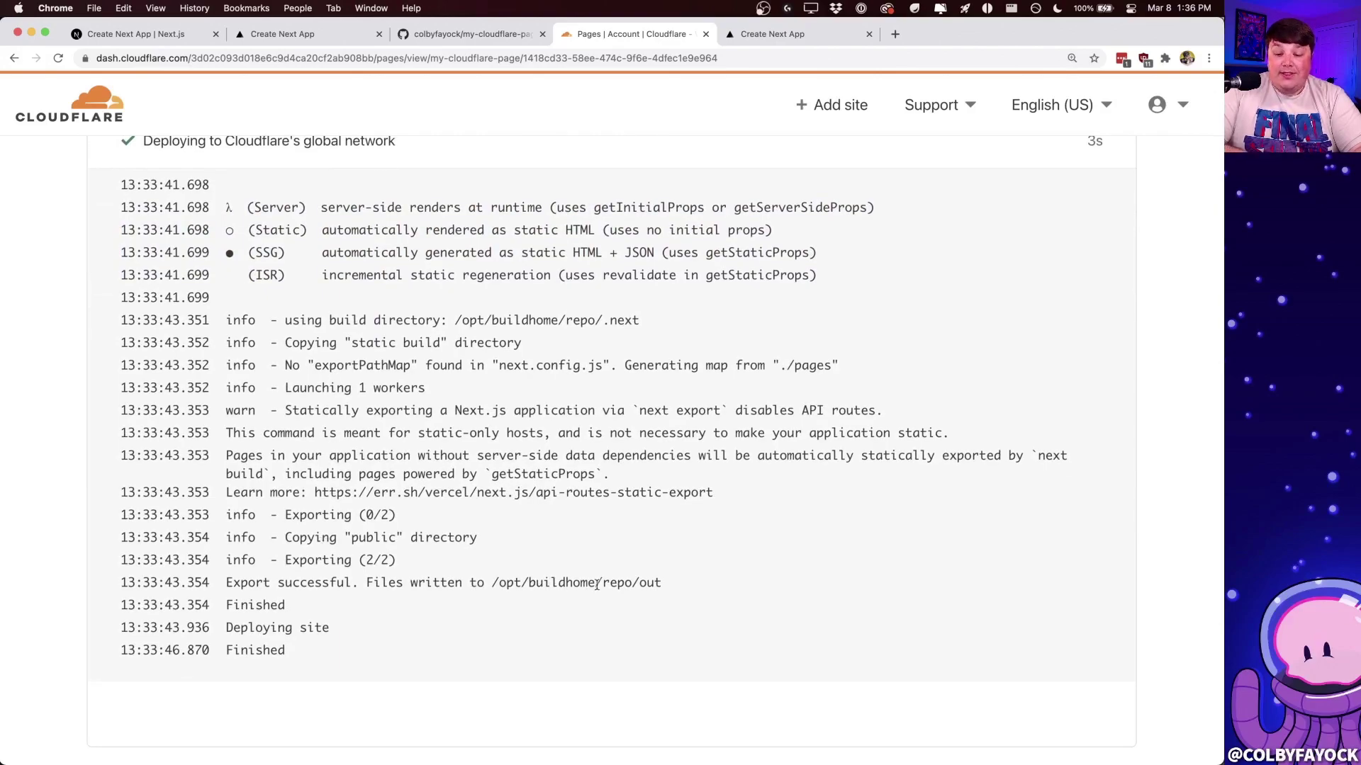
pyautogui.doubleClick(649, 581)
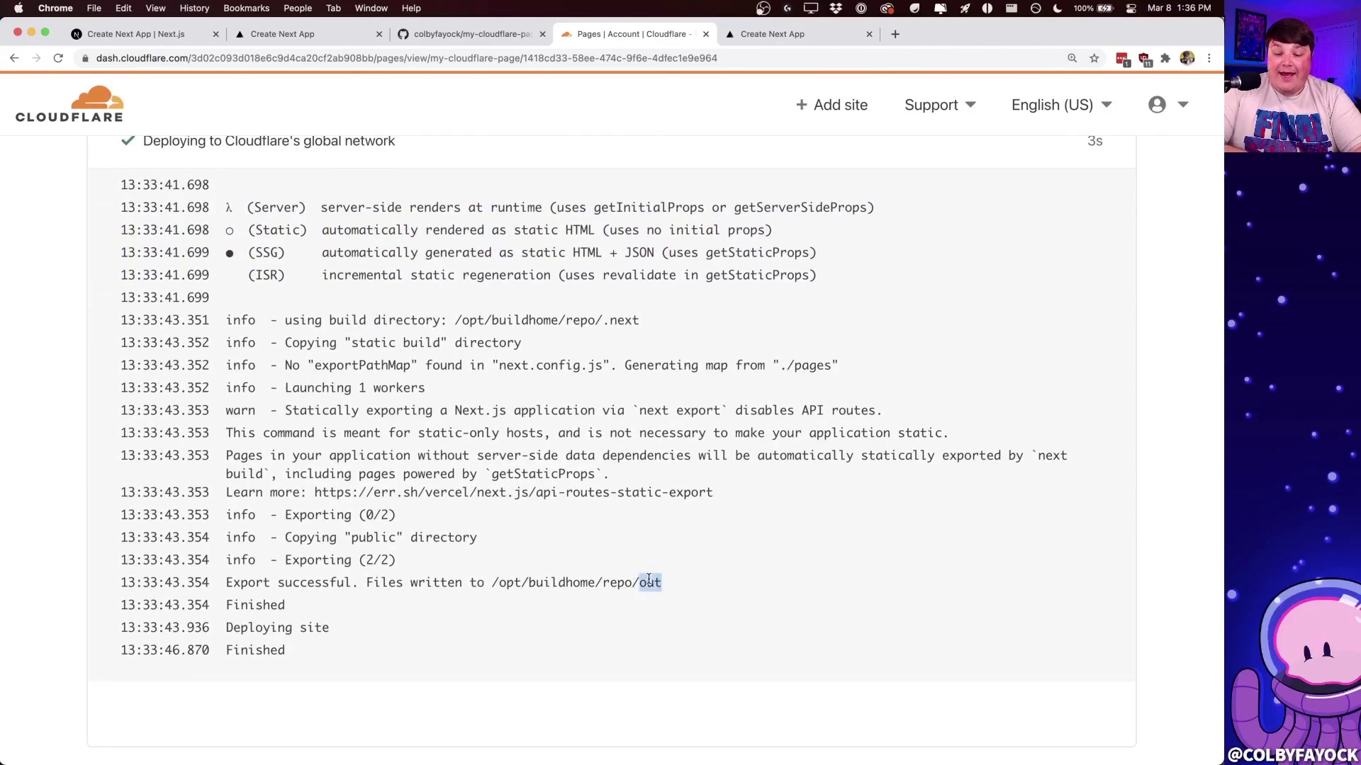
pyautogui.tripleClick(251, 622)
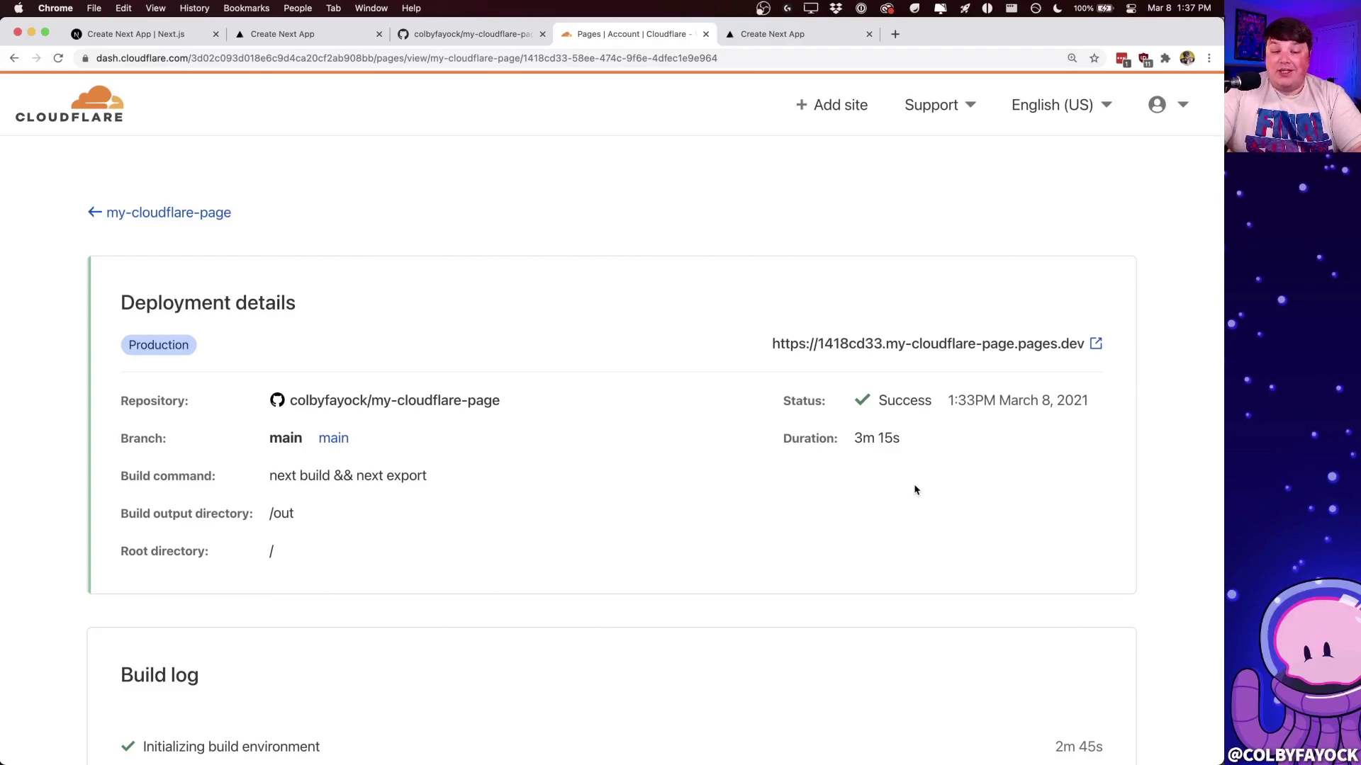
# - Create and check out the branch my-new-branch with git checkout -b
pyautogui.press('super+Tab')
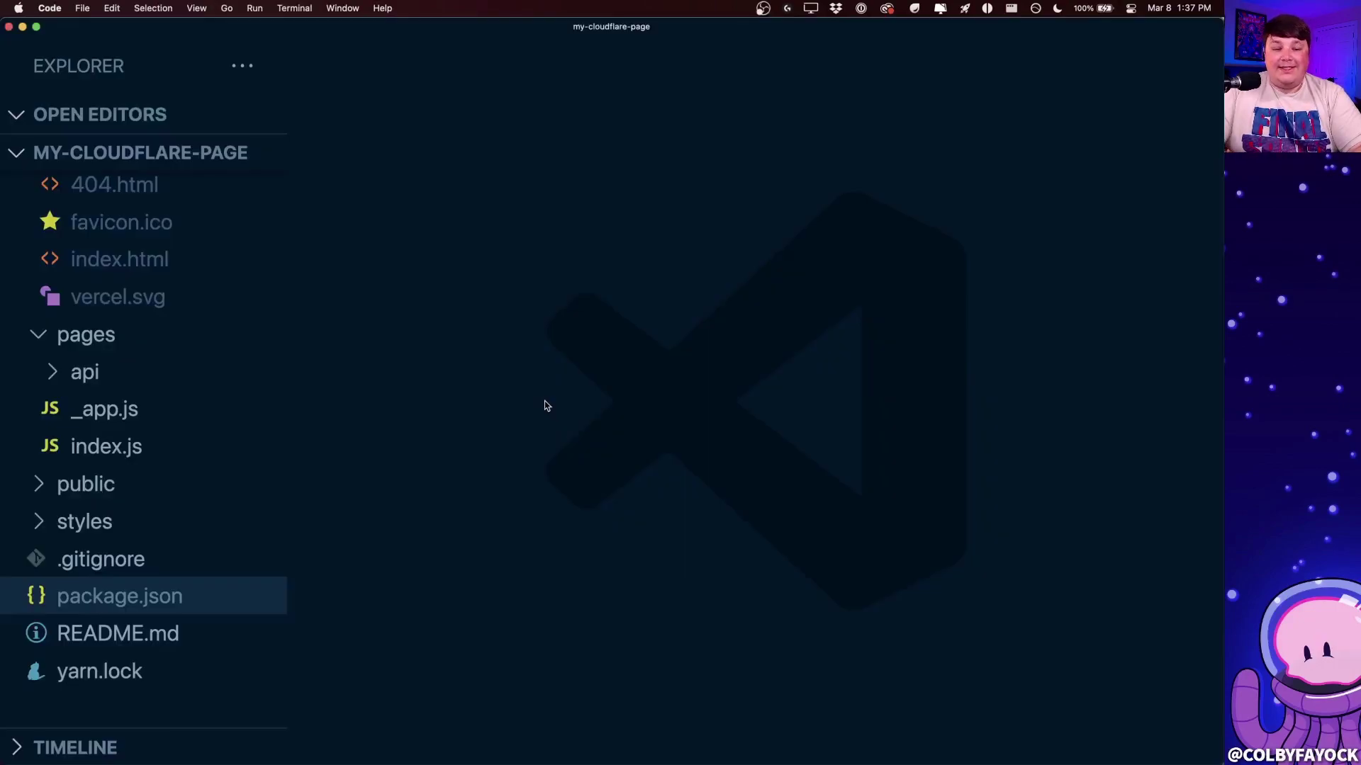
pyautogui.press('super+Tab')
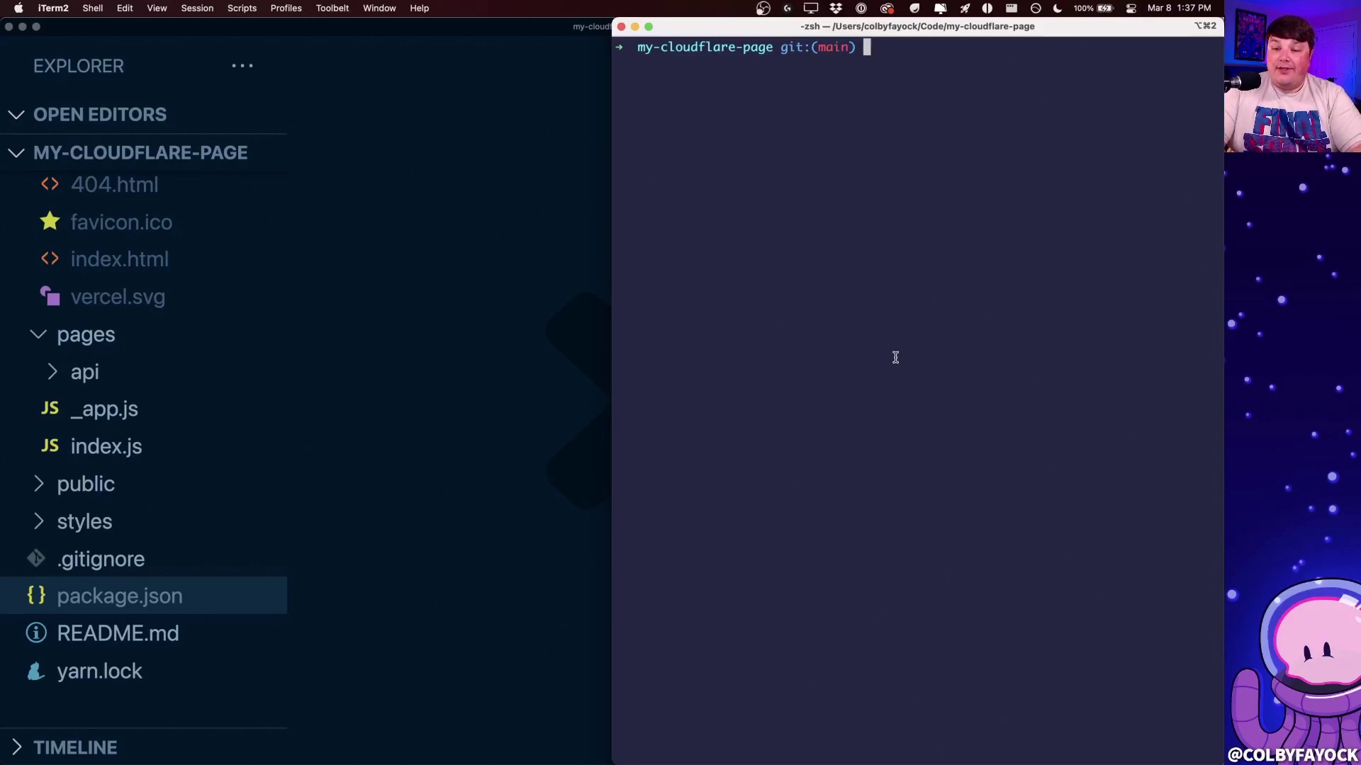
pyautogui.write('git chec')
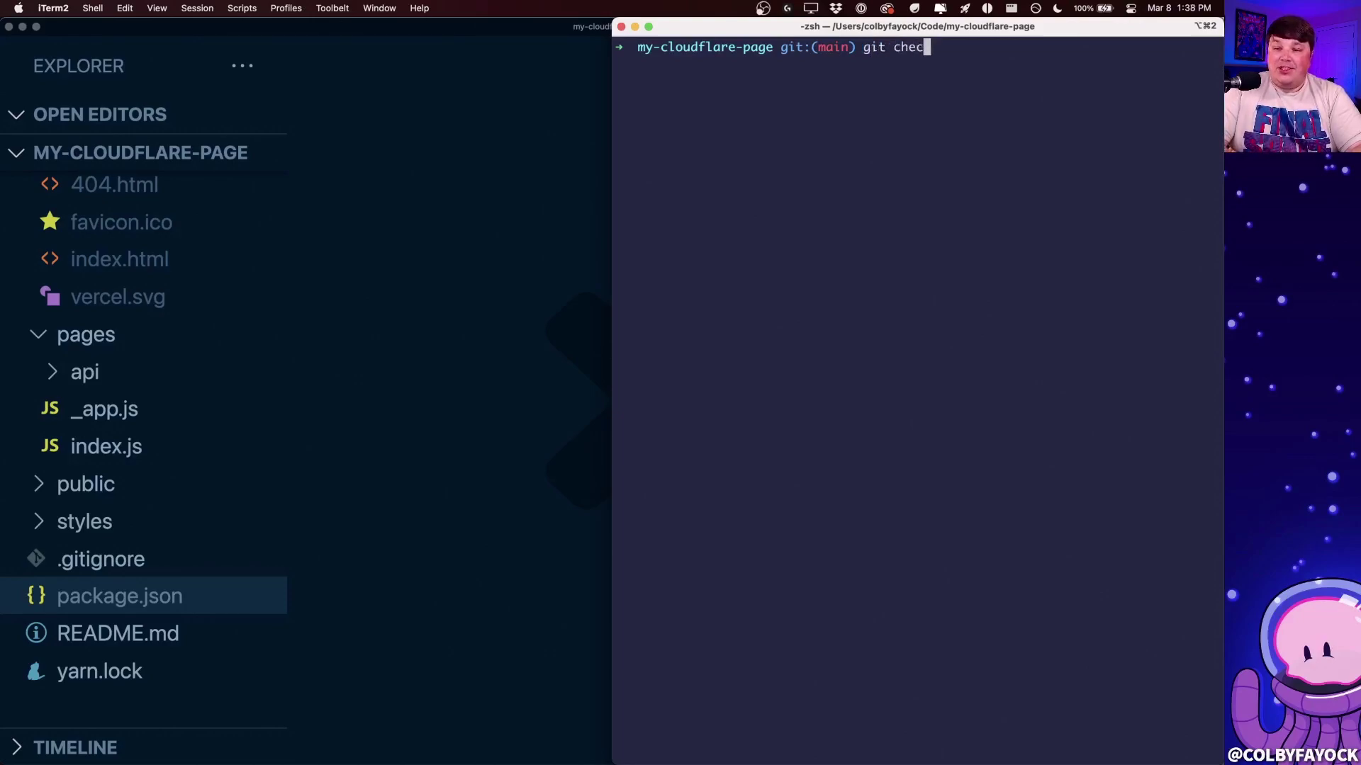
pyautogui.write('kout -b my-new-branch')
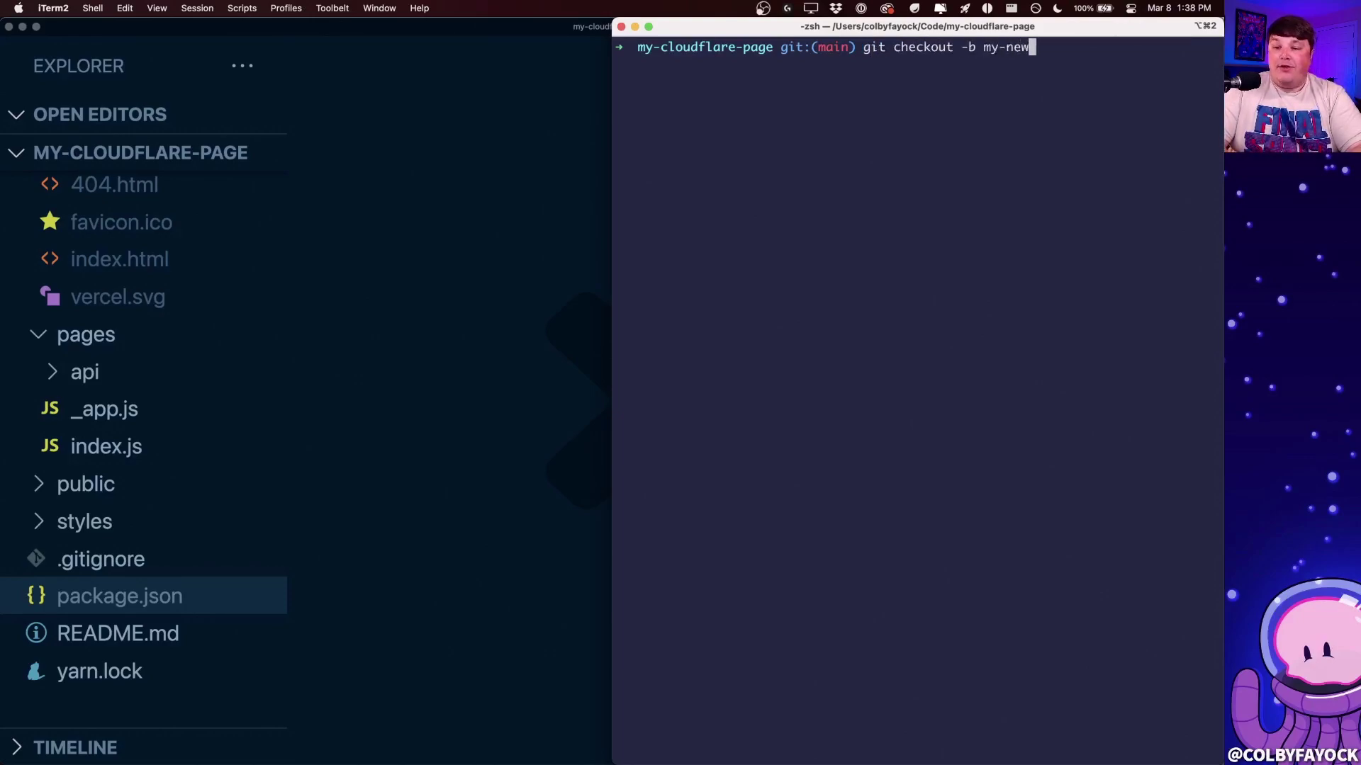
pyautogui.press('Return')
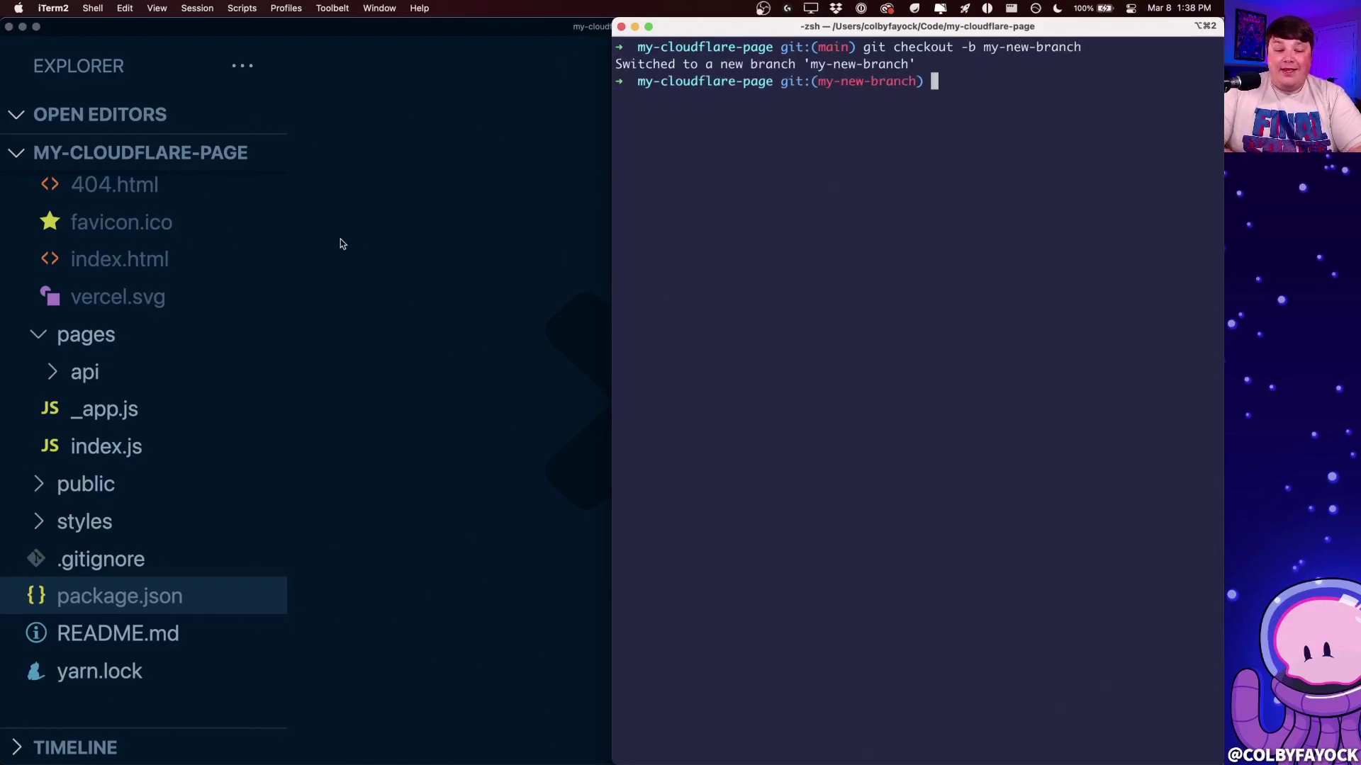
# - Replace the line 14 h1 text in pages/index.js with 'My Cloudflare Project' and save
pyautogui.click(362, 292)
pyautogui.click(99, 445)
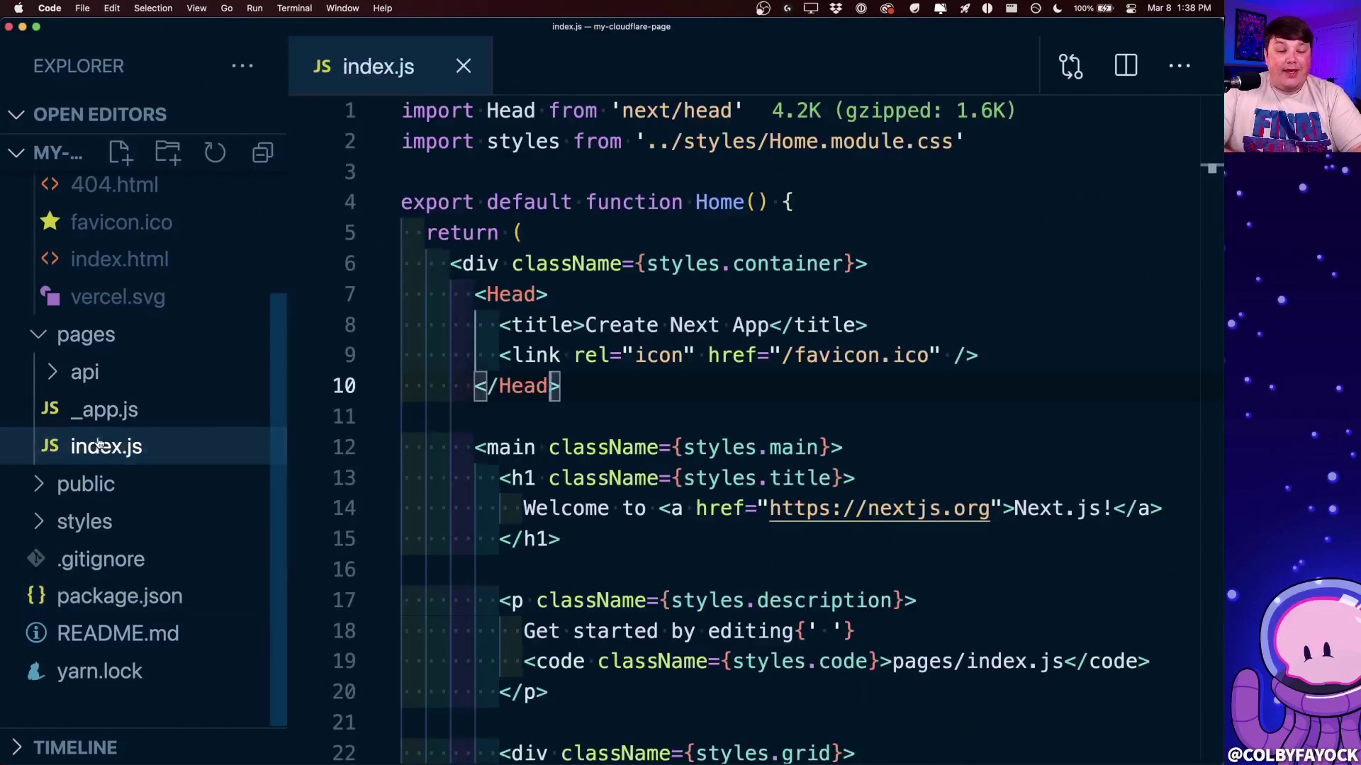
pyautogui.scroll(-2, 613, 454)
pyautogui.click(613, 454)
pyautogui.press('super+shift+Left')
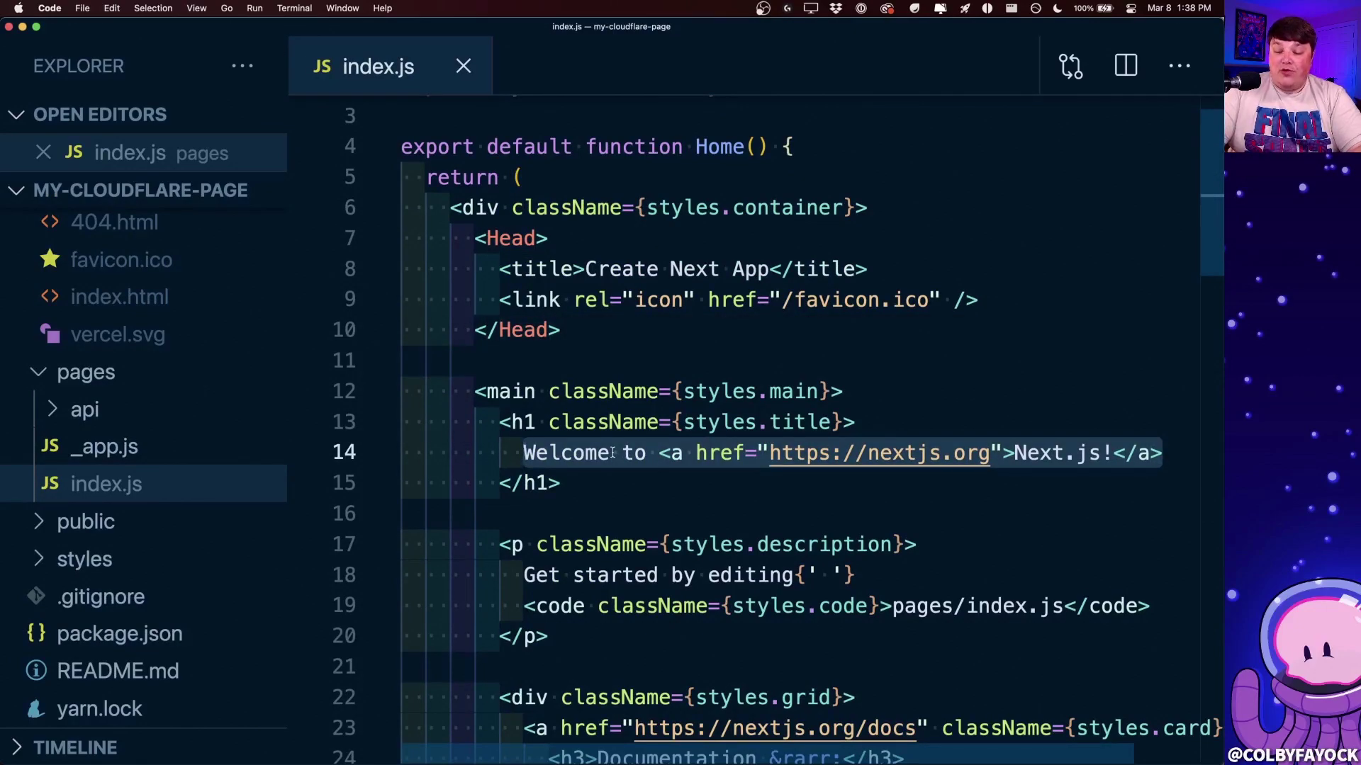
pyautogui.write('My Cloudf')
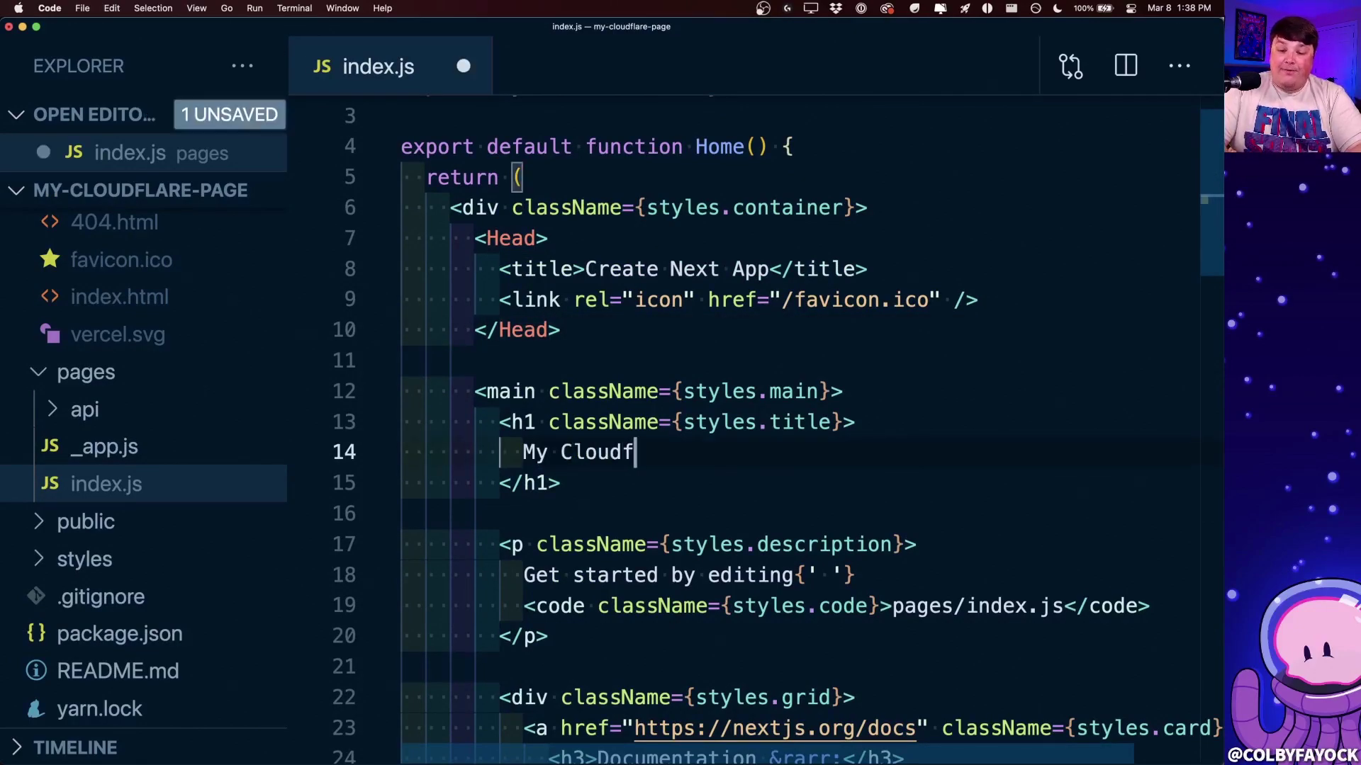
pyautogui.write('lare Project')
pyautogui.press('super+s')
pyautogui.press('super+Tab')
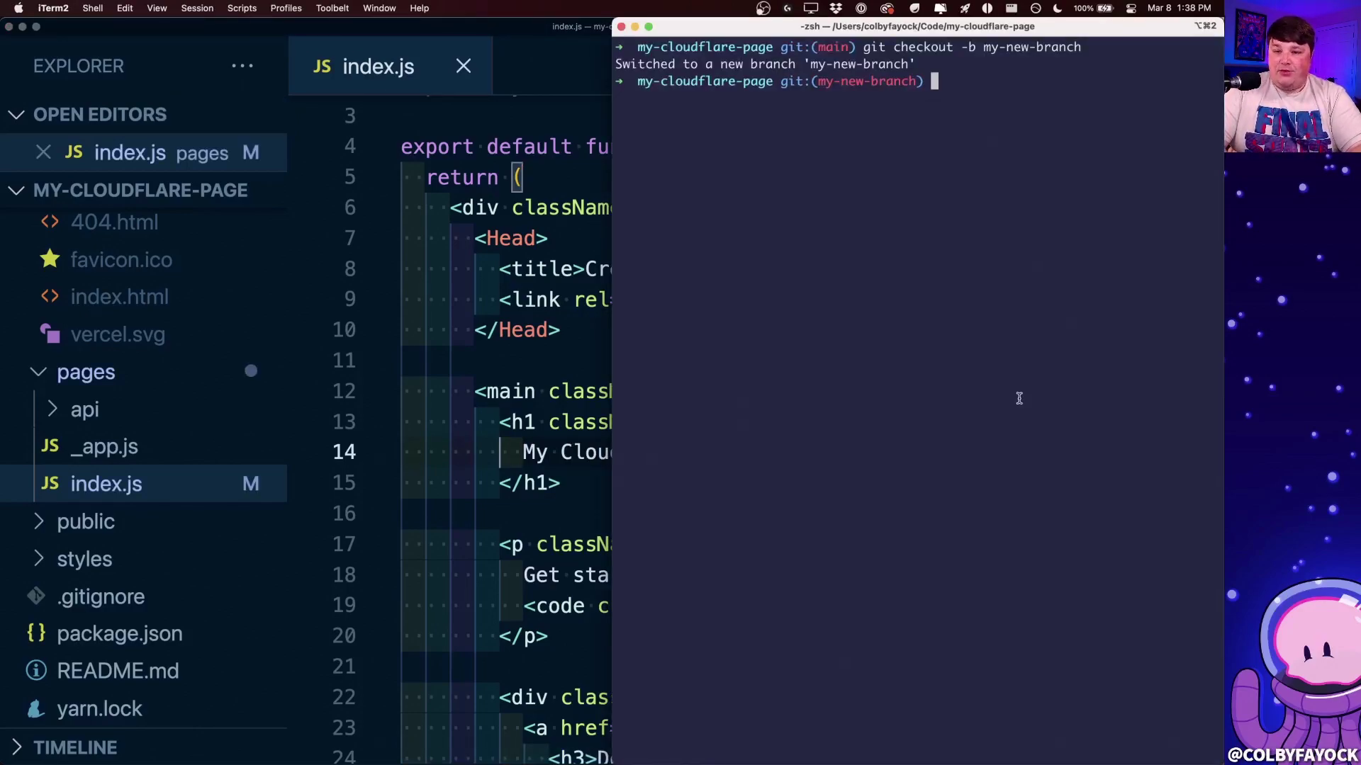
# - Stage all changes and commit them with message 'adding new changes to title'
pyautogui.write('git add -A .')
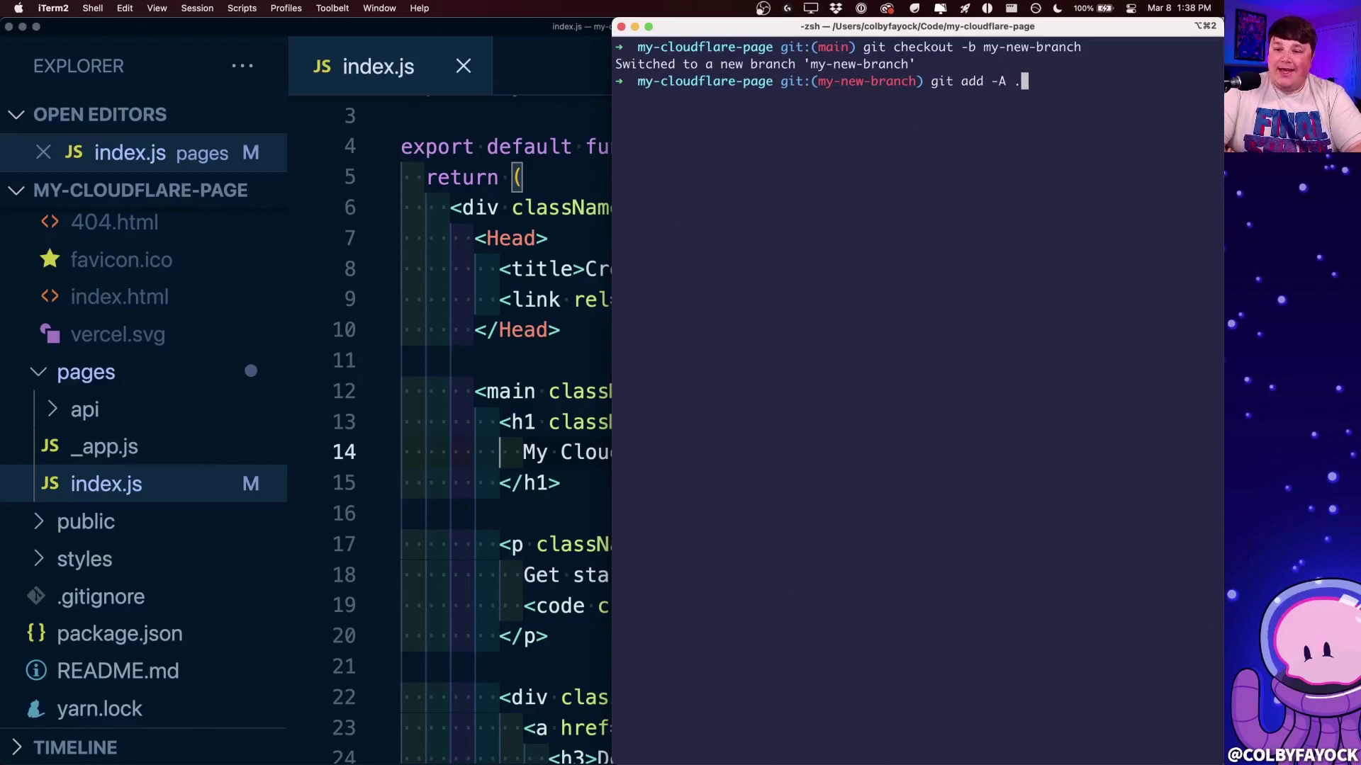
pyautogui.press('Return')
pyautogui.write('git commit -m "')
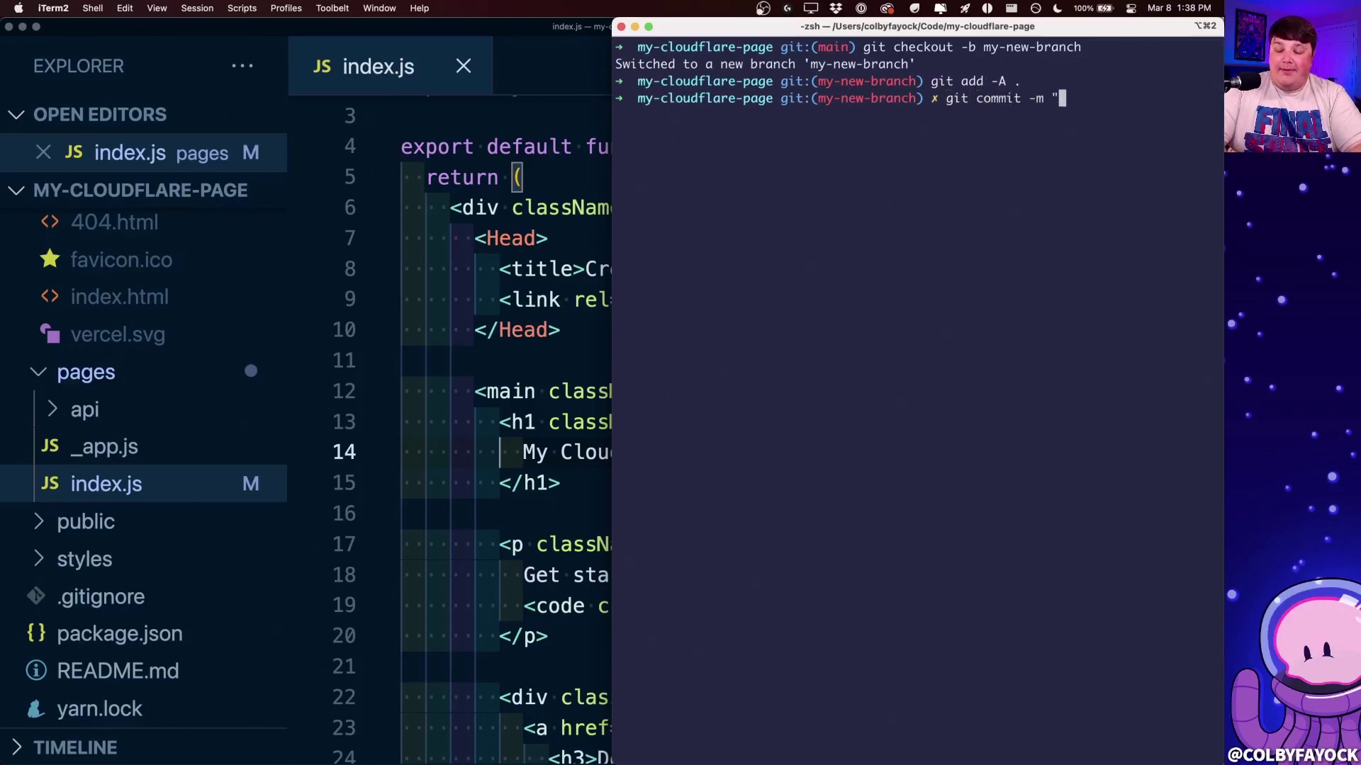
pyautogui.write('adding new changes to')
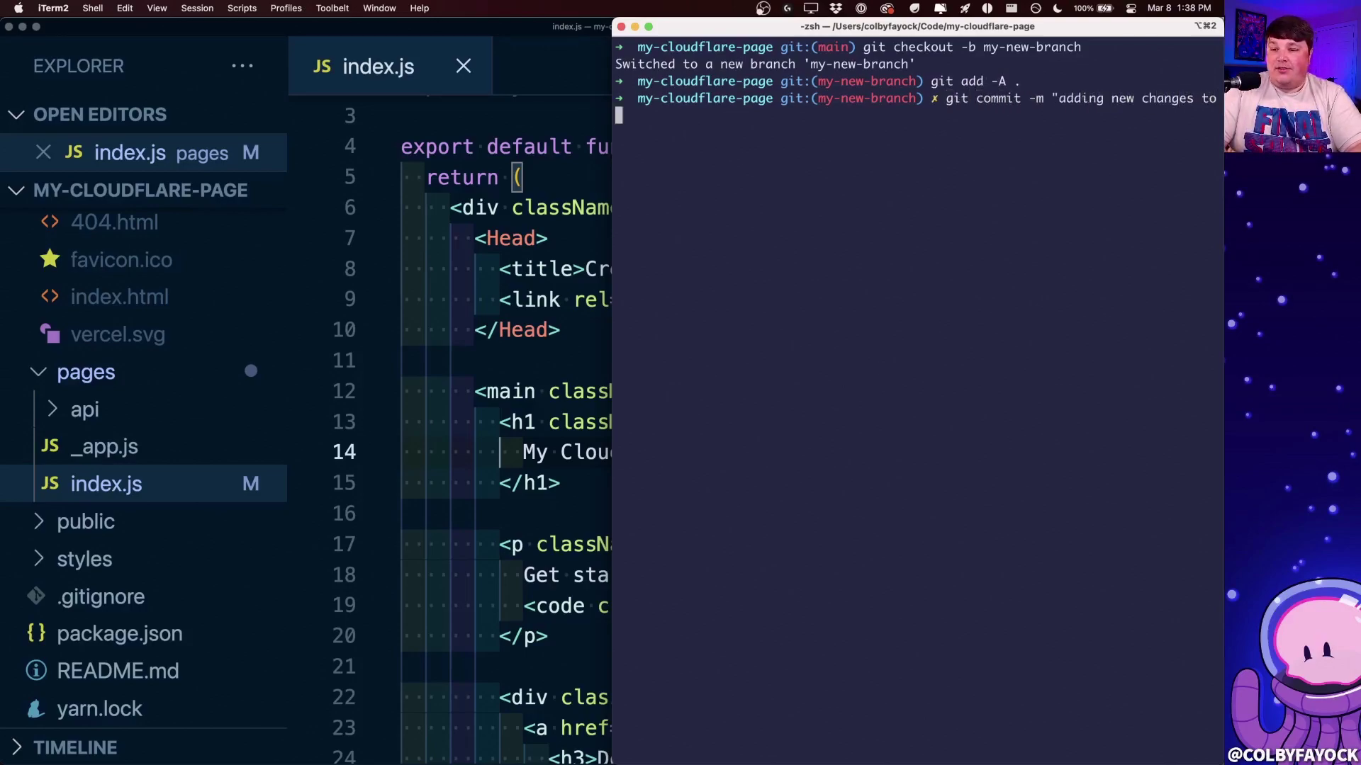
pyautogui.write(' title"')
pyautogui.press('Return')
# - Push my-new-branch to origin with gpo and note the create-pull-request suggestion
pyautogui.write('gpo')
pyautogui.press('Return')
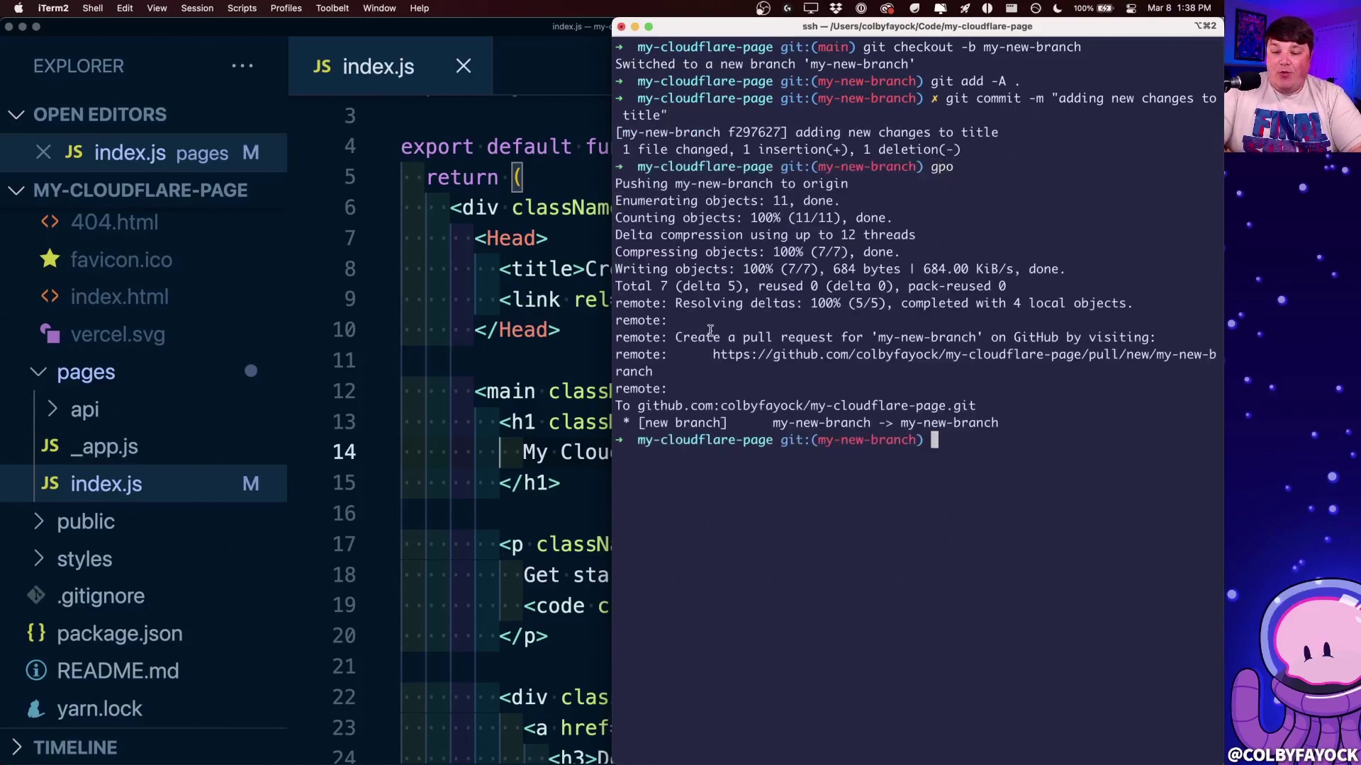
pyautogui.moveTo(675, 337); pyautogui.dragTo(916, 343)
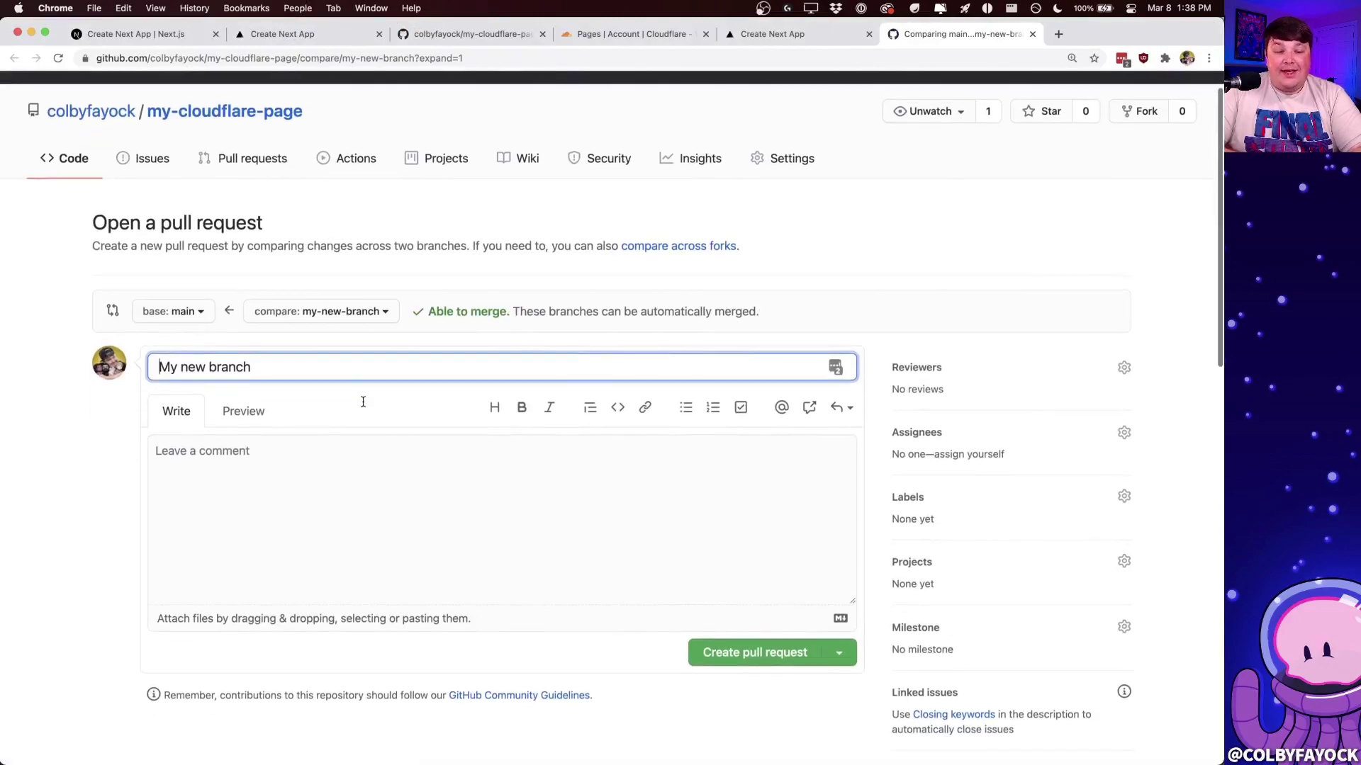
# - Create pull request 'My new branch' from my-new-branch into main
pyautogui.doubleClick(181, 227)
pyautogui.click(204, 228)
pyautogui.scroll(-2, 431, 404)
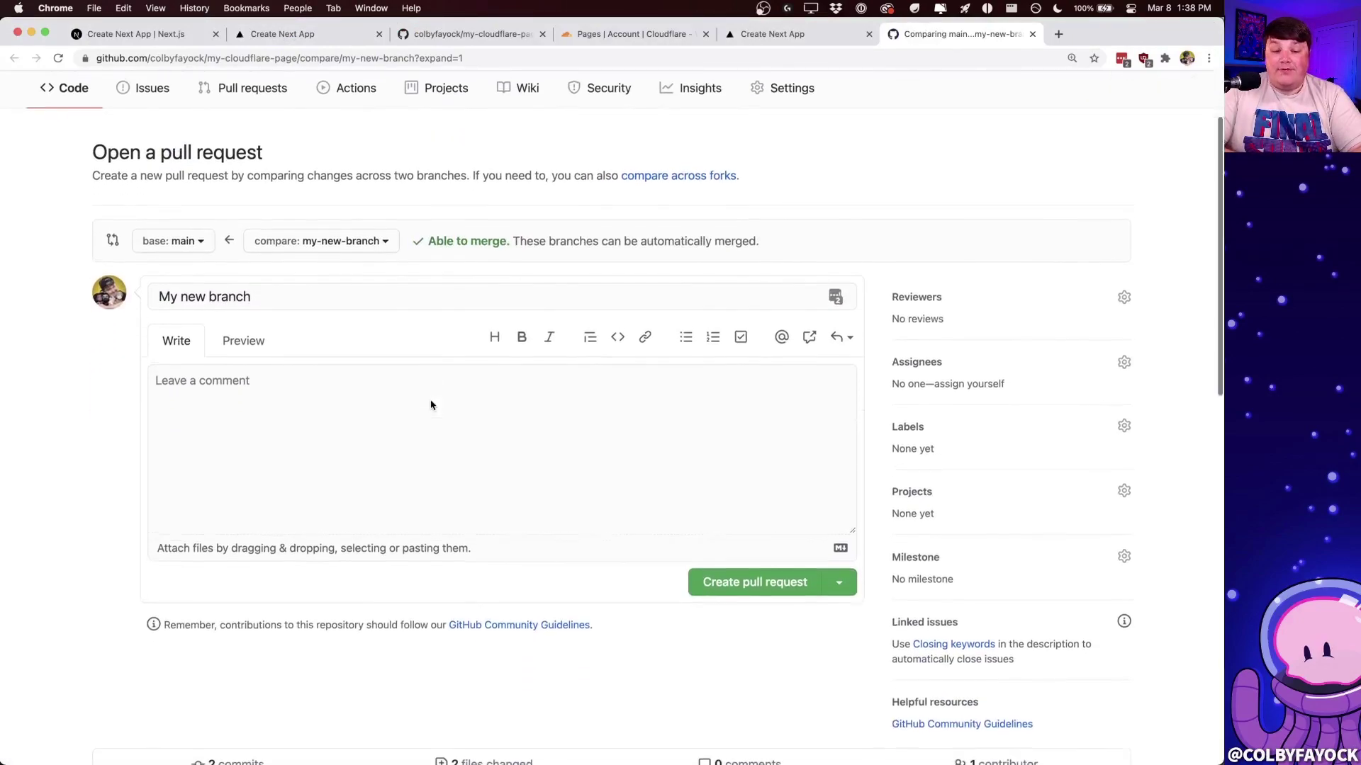
pyautogui.scroll(-1, 759, 423)
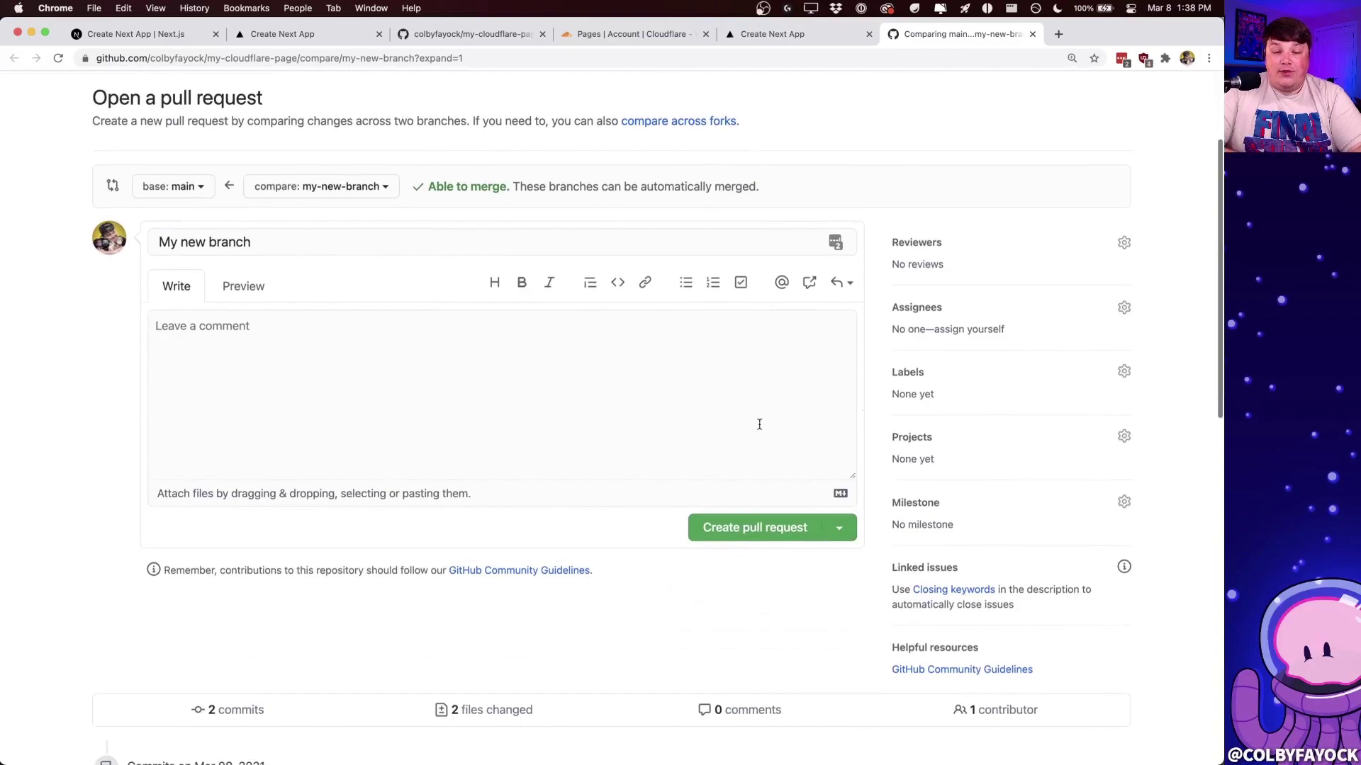
pyautogui.click(746, 529)
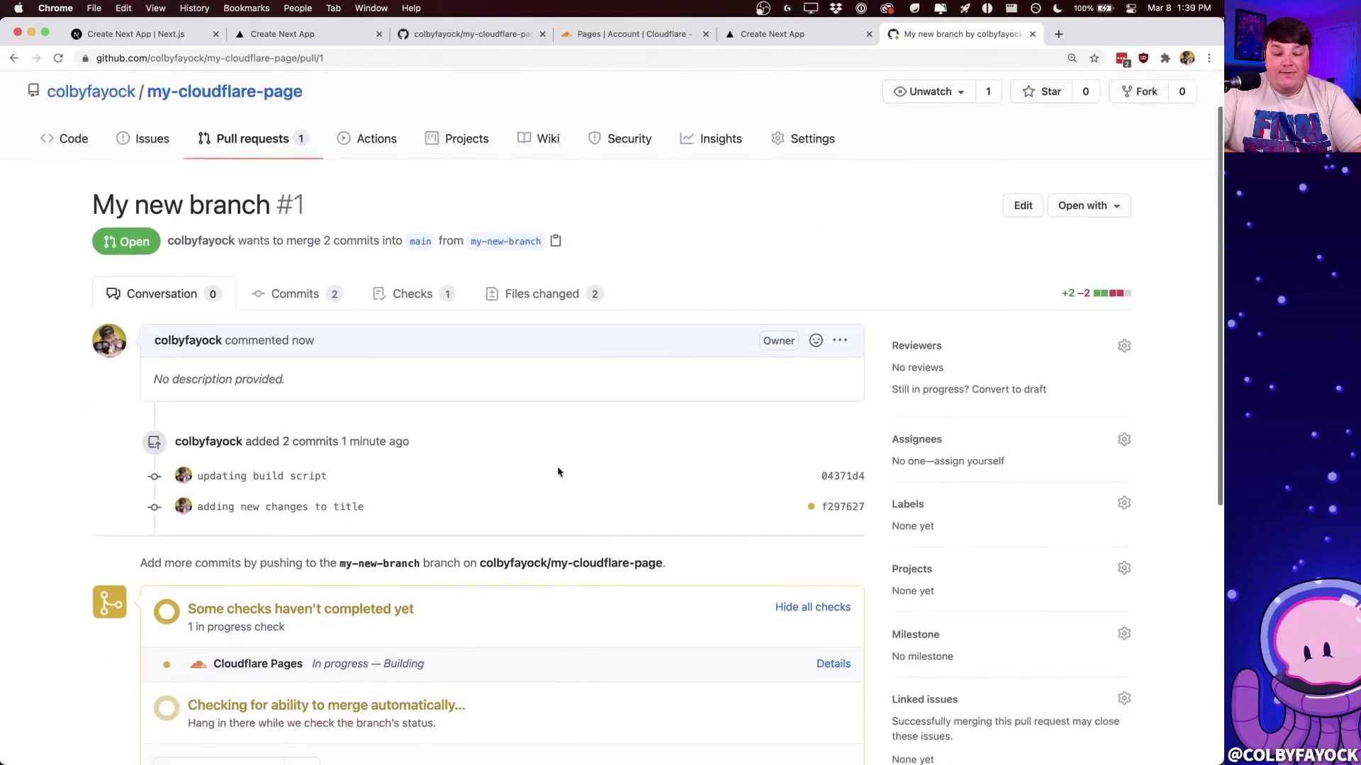
# - Confirm the Cloudflare Pages check shows Building, then go to the Cloudflare deployments
pyautogui.scroll(-2, 557, 470)
pyautogui.scroll(-2, 557, 470)
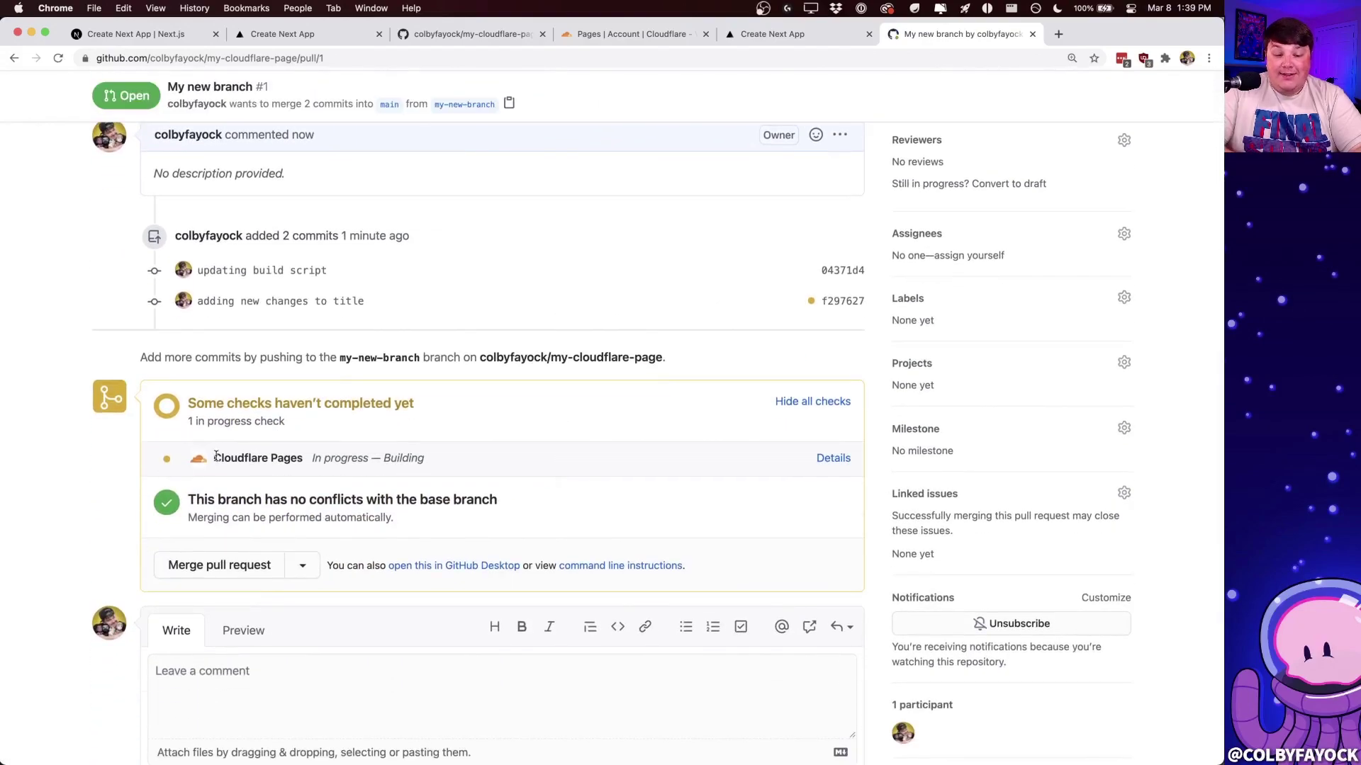
pyautogui.moveTo(212, 458); pyautogui.dragTo(370, 458)
pyautogui.doubleClick(406, 457)
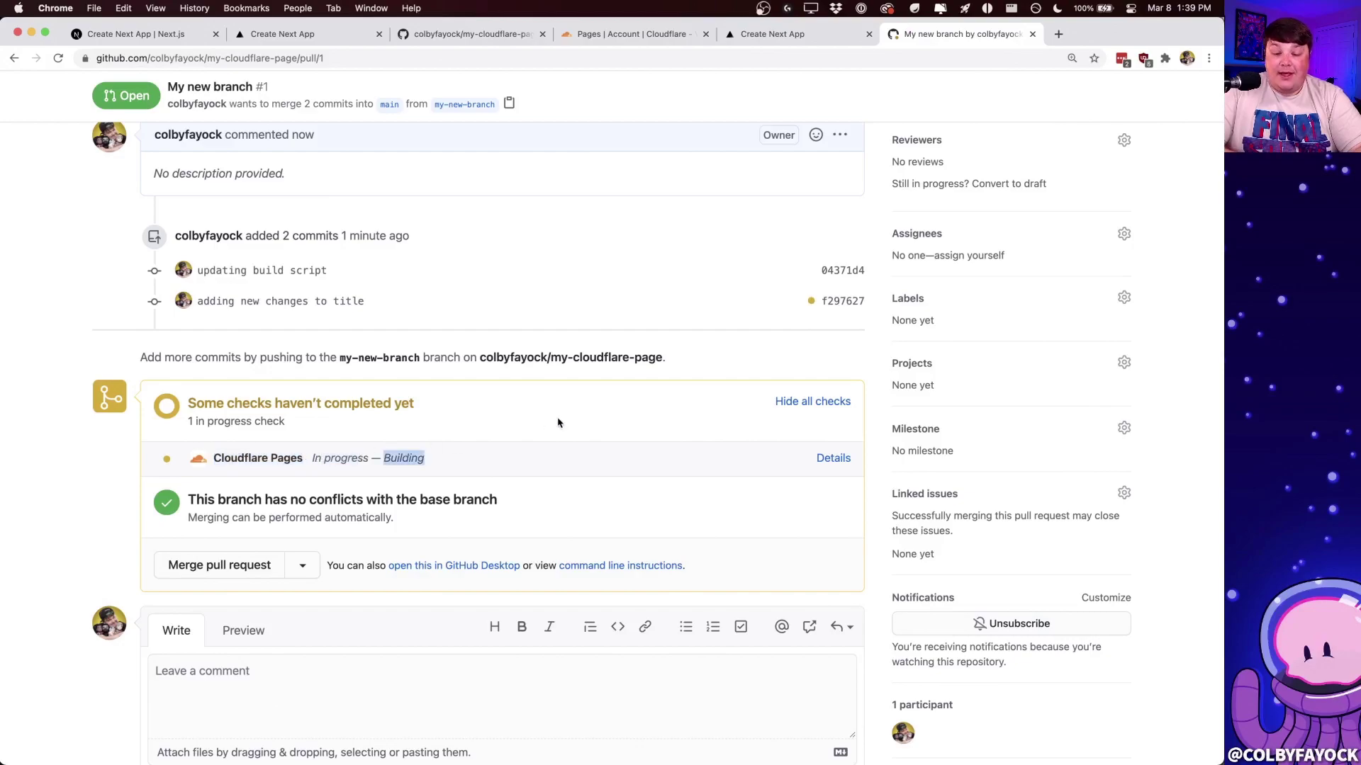
pyautogui.press('super+4')
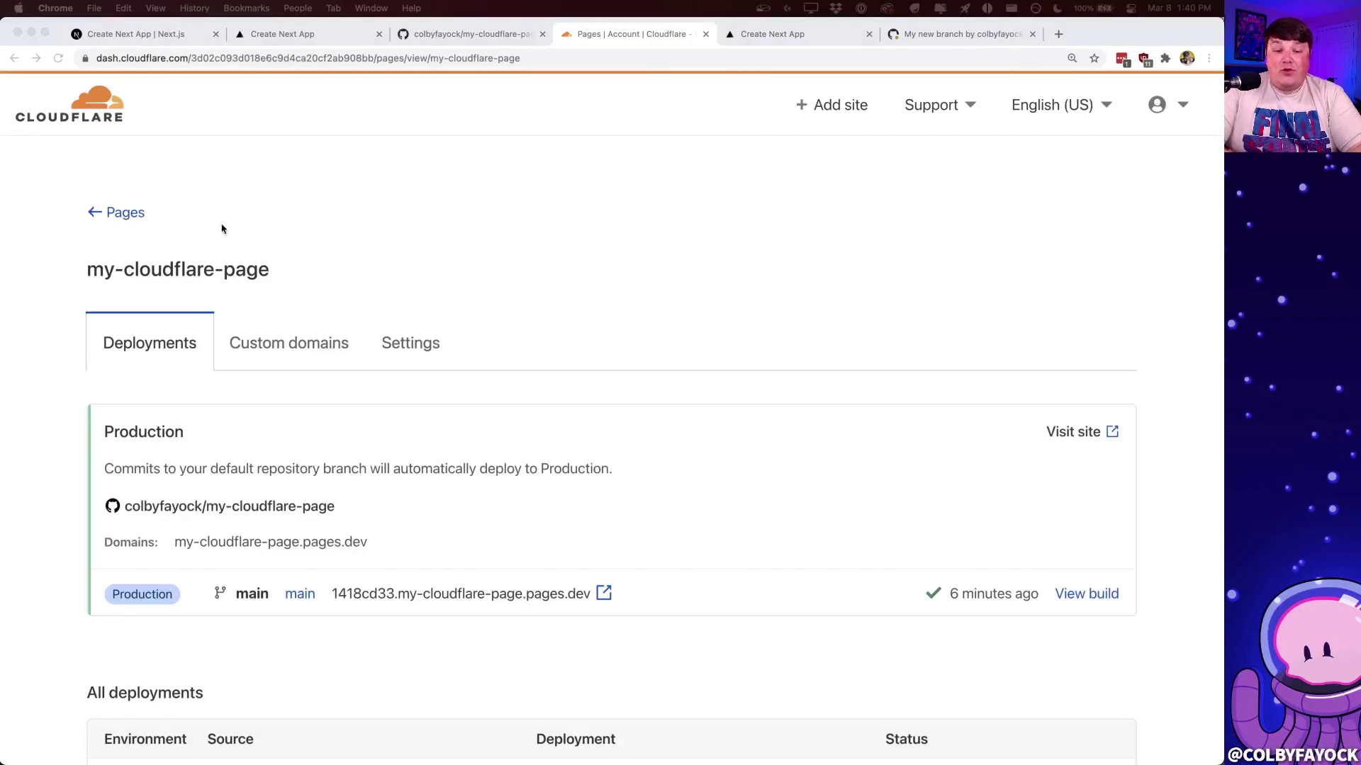
# - Scroll the my-cloudflare-page Deployments tab to the All deployments table to find the my-new-branch preview build
pyautogui.scroll(-2, 761, 401)
pyautogui.scroll(-5, 761, 402)
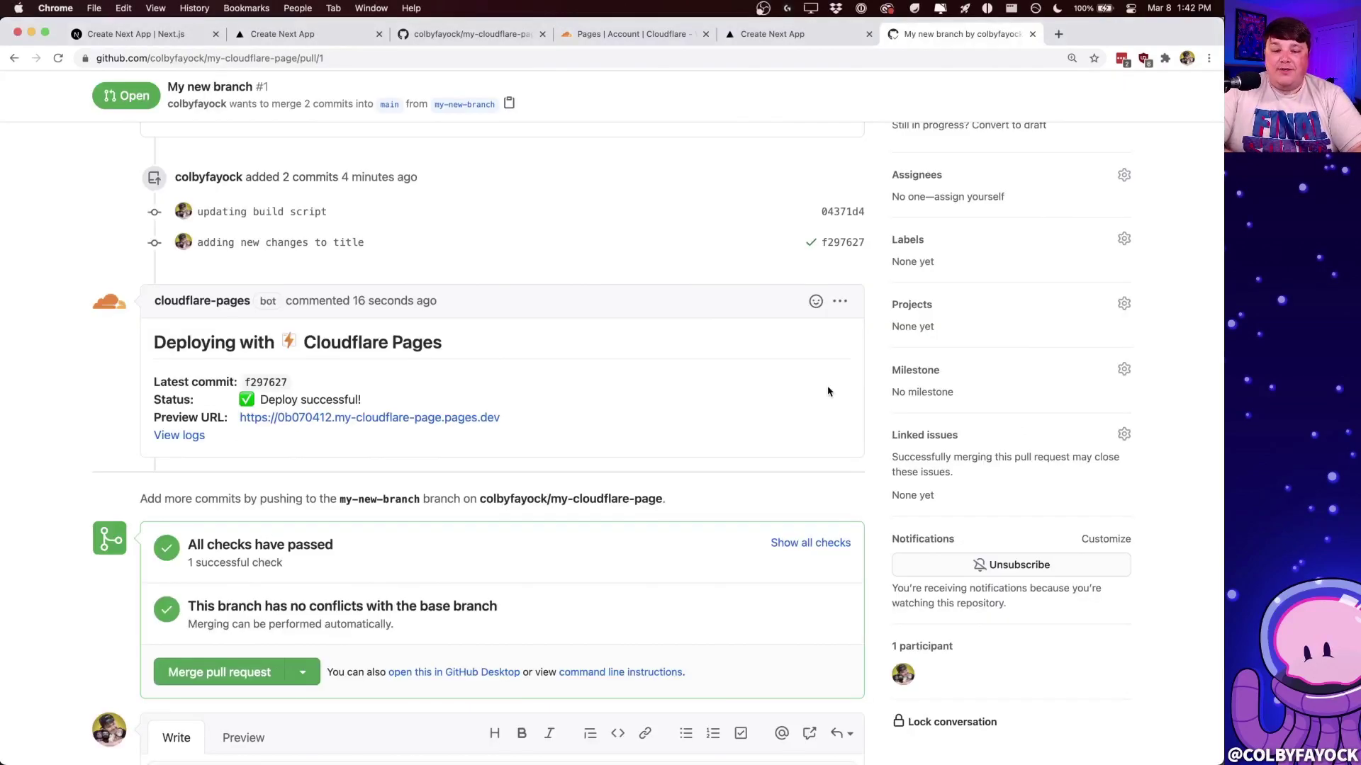
# - Scroll the pull request to the cloudflare-pages bot comment showing the Preview URL
pyautogui.scroll(4, 674, 340)
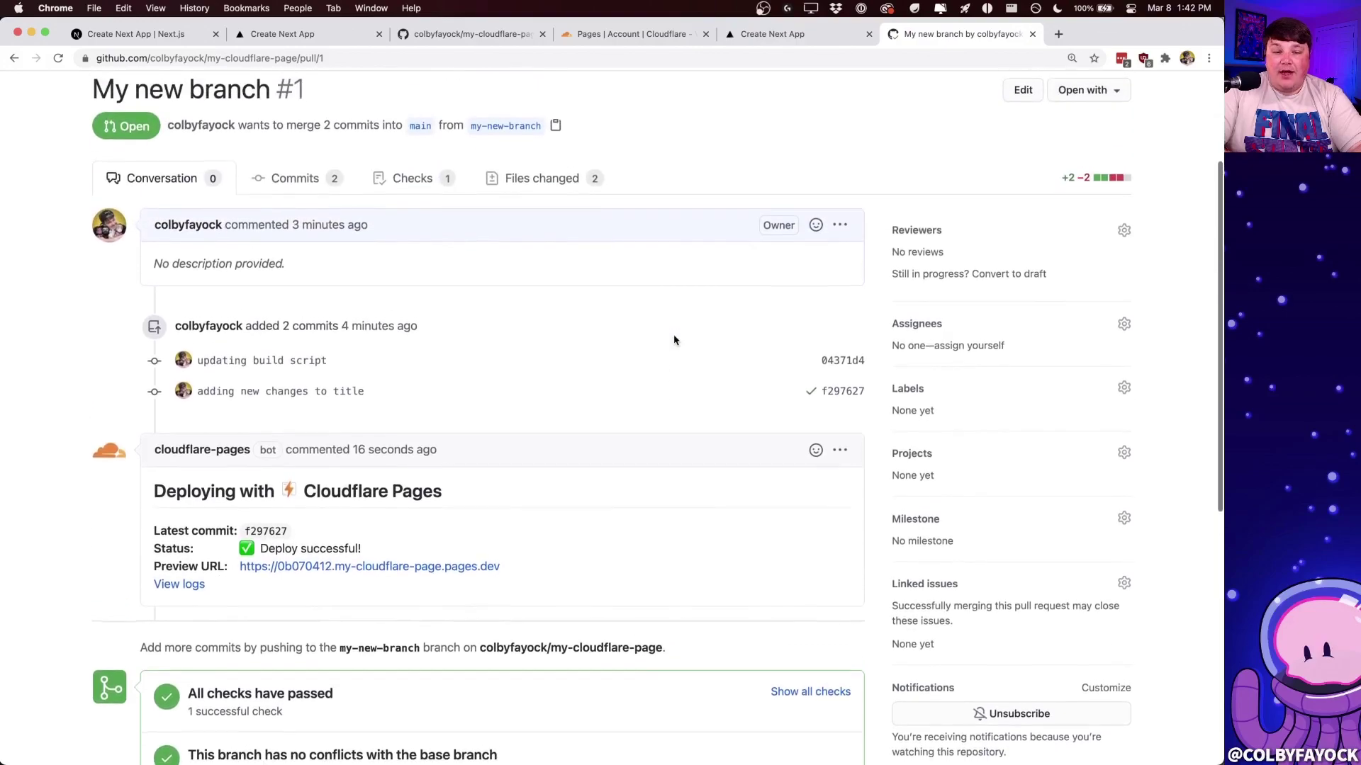
pyautogui.scroll(-2, 674, 341)
pyautogui.scroll(-3, 674, 341)
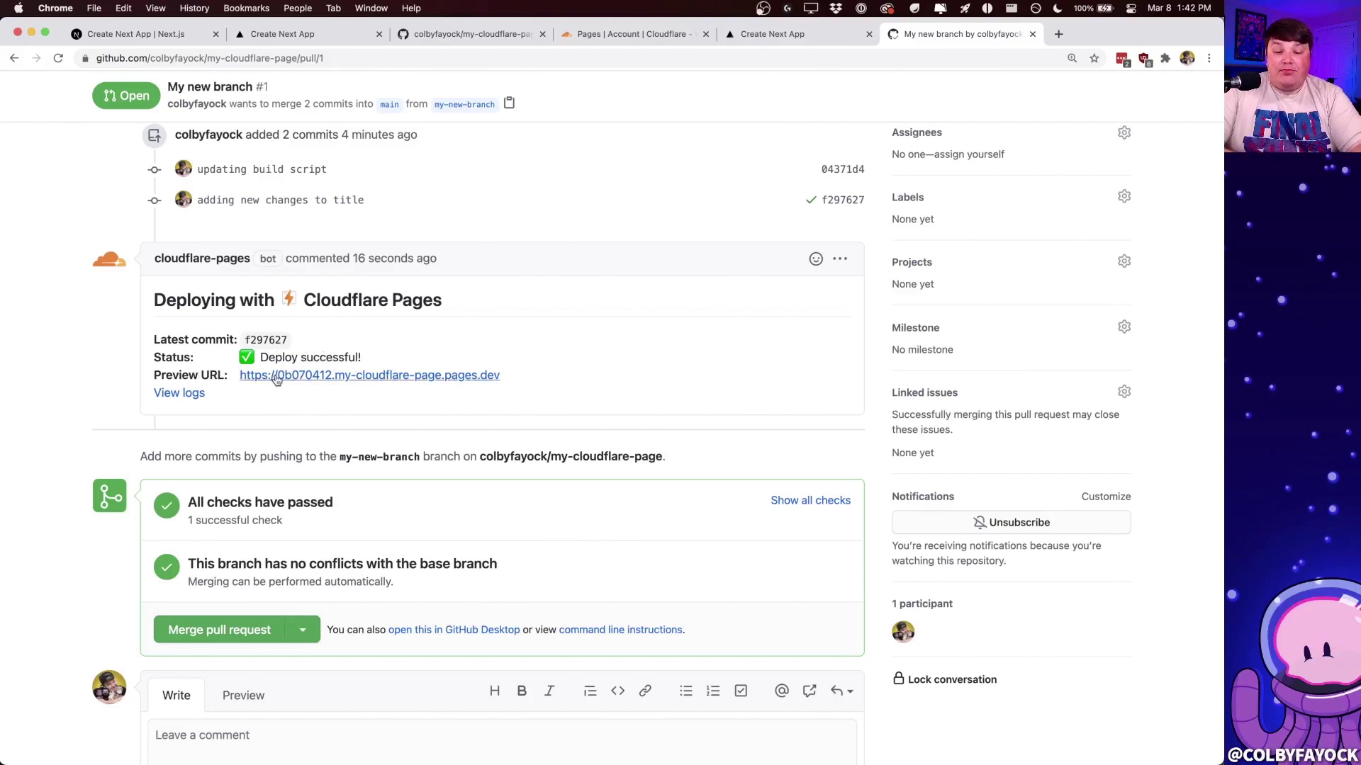
# - Open the 0b070412.my-cloudflare-page.pages.dev preview, zoom in, and highlight the My Cloudflare Project heading
pyautogui.click(303, 377)
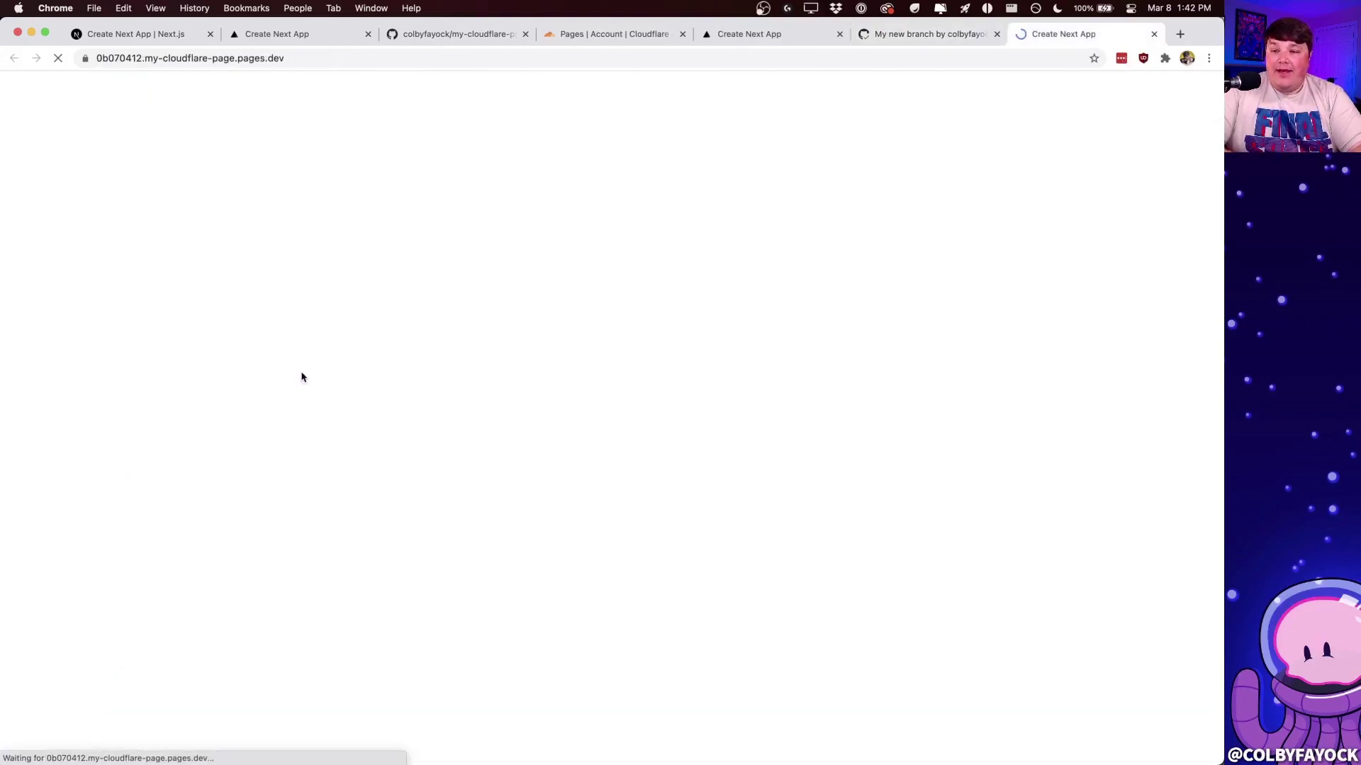
pyautogui.press('super+equal')
pyautogui.press('super+equal')
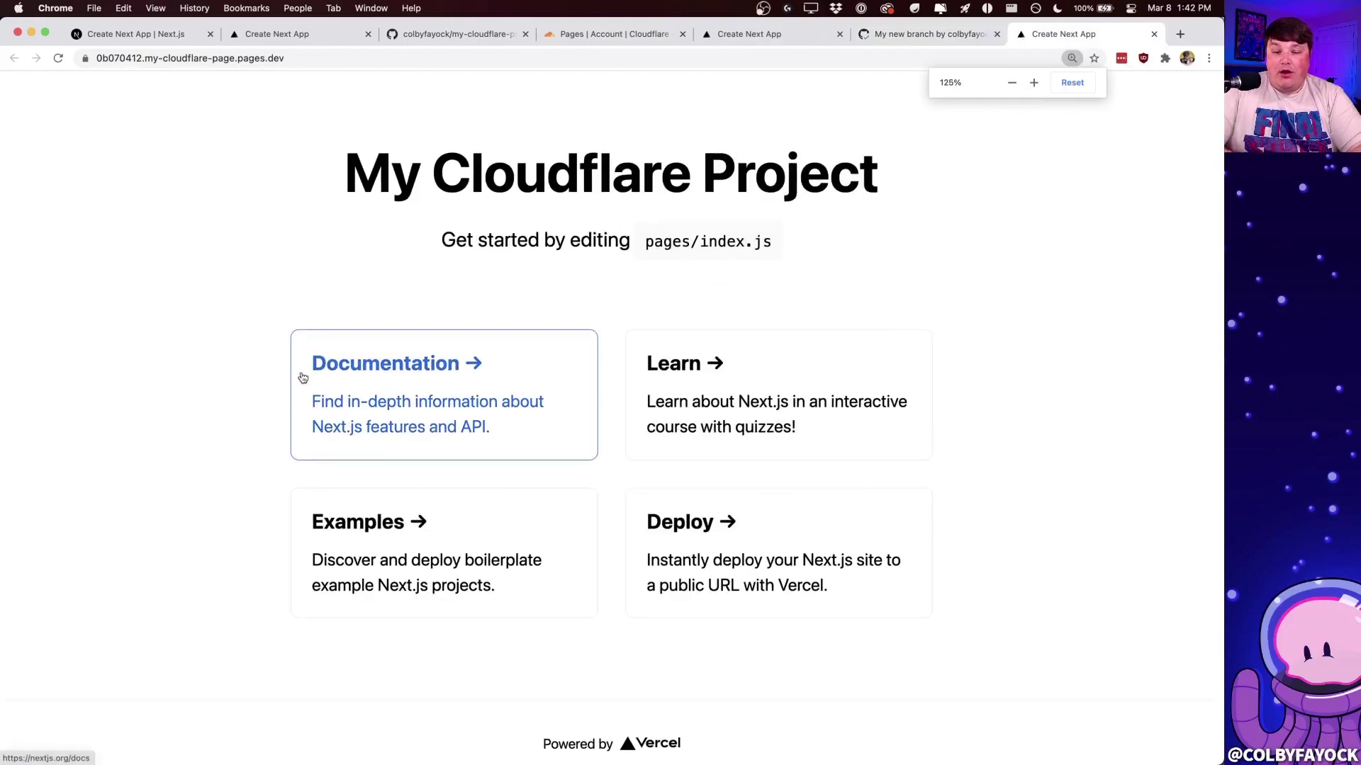
pyautogui.tripleClick(437, 190)
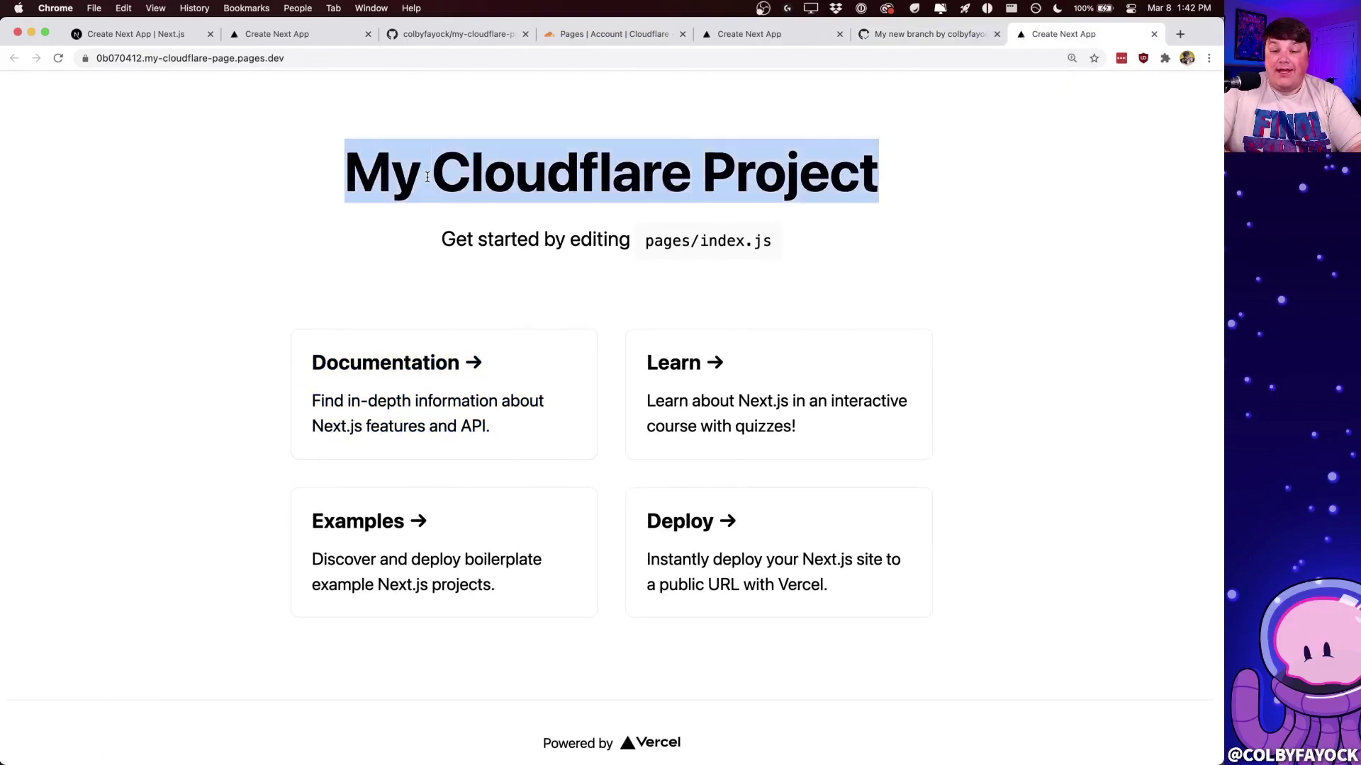
pyautogui.click(532, 174)
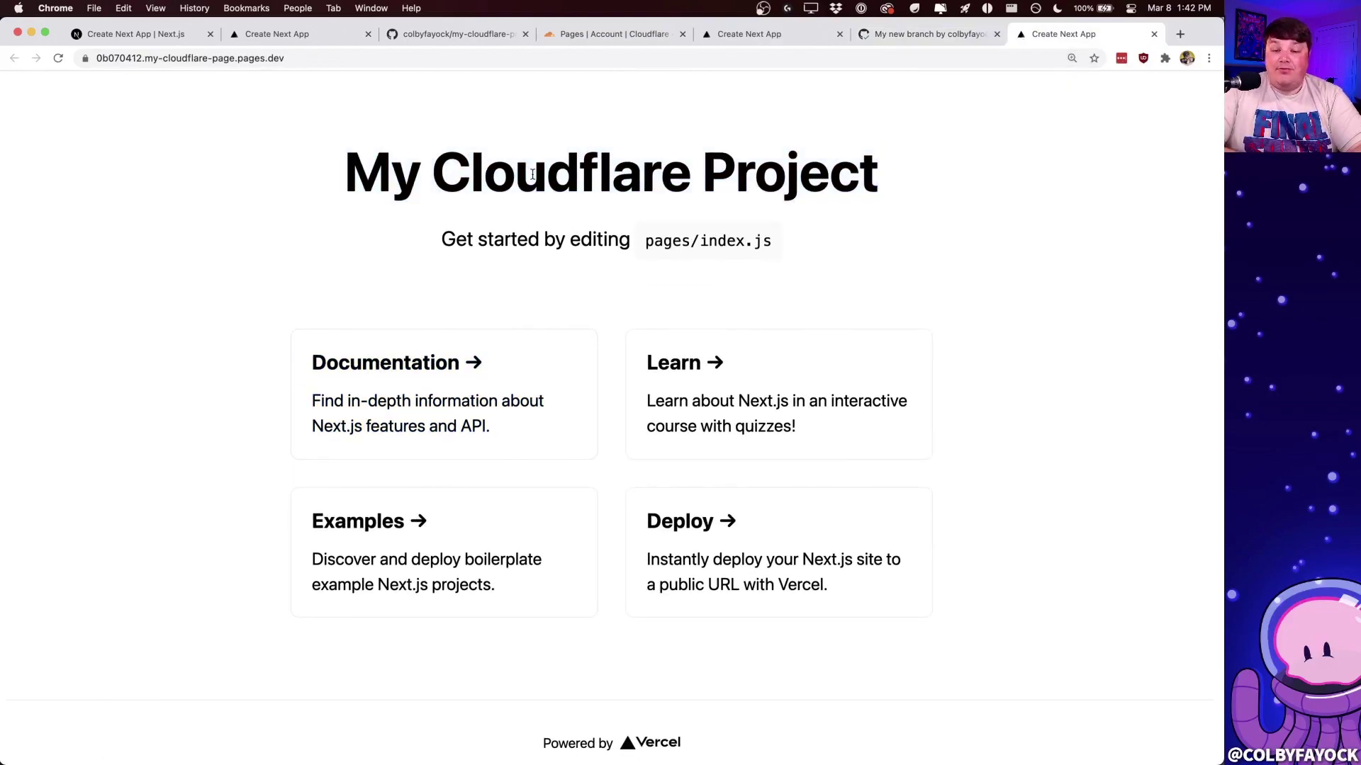